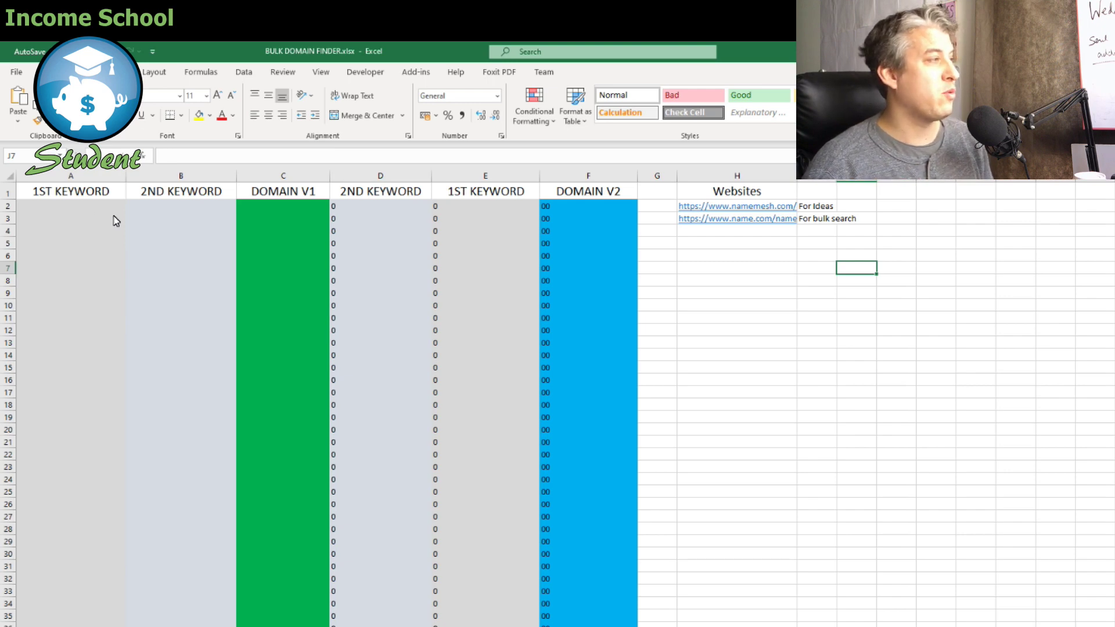
Enter 'pet' in A2 and copy it down the 1ST KEYWORD column
click(108, 210)
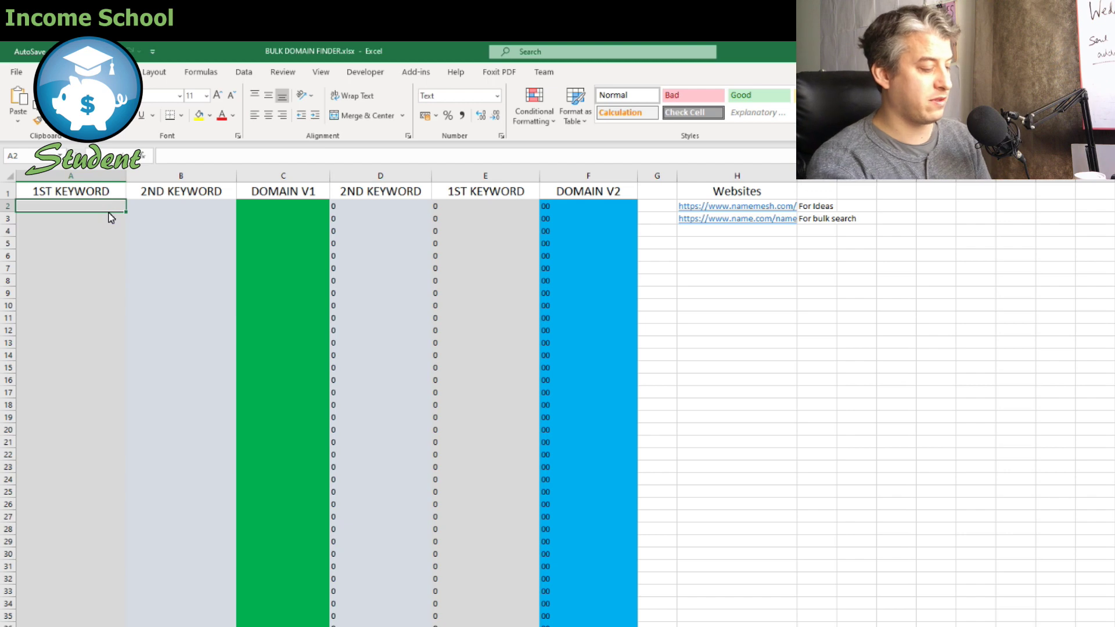
text(pet)
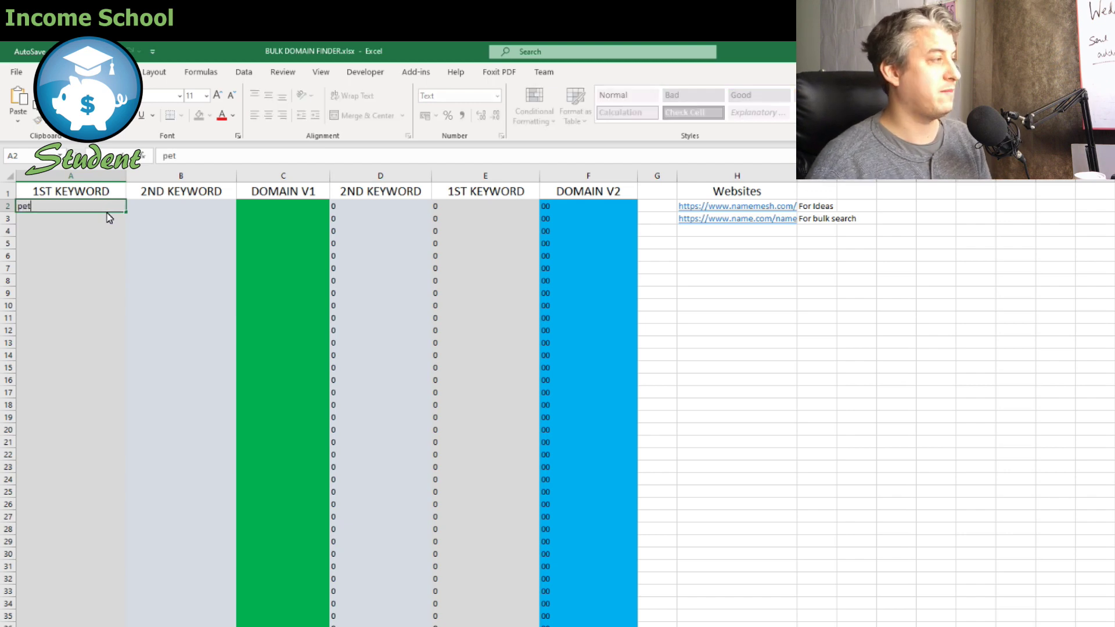
drag(124, 212, 111, 625)
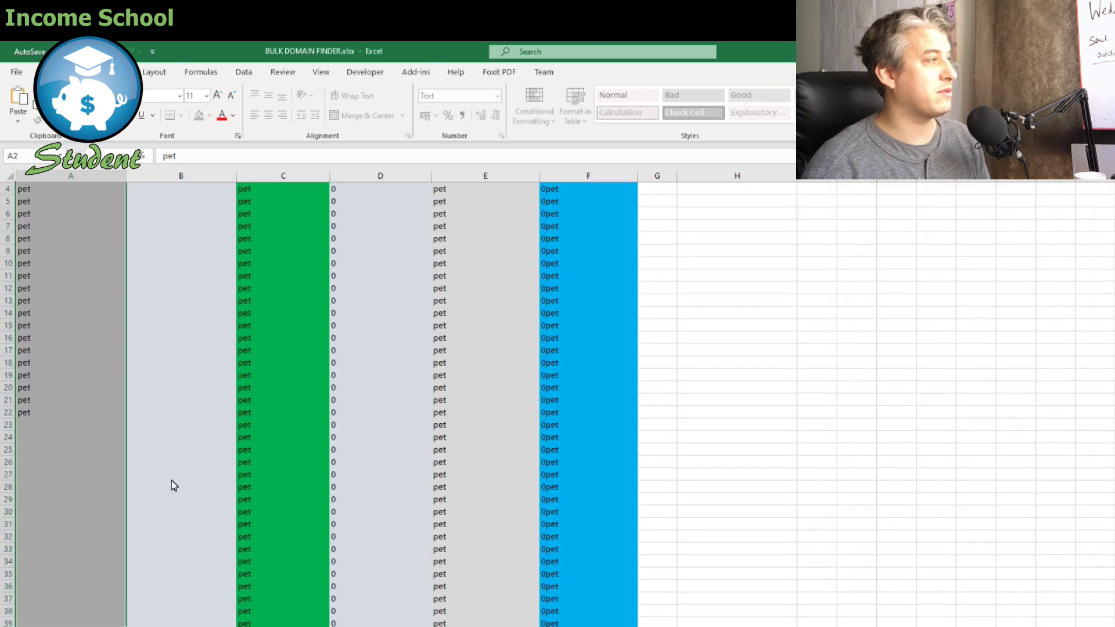
scroll(172, 477, up, 2)
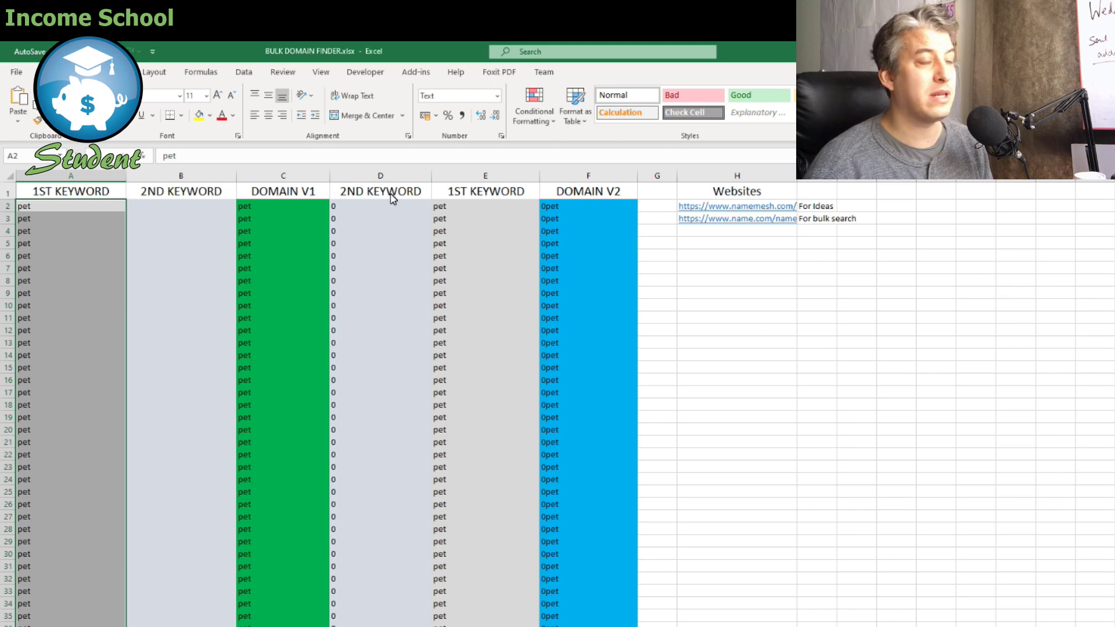
Enter 'owner' in B2 to produce petowner and ownerpet, then bring up the browser
click(187, 212)
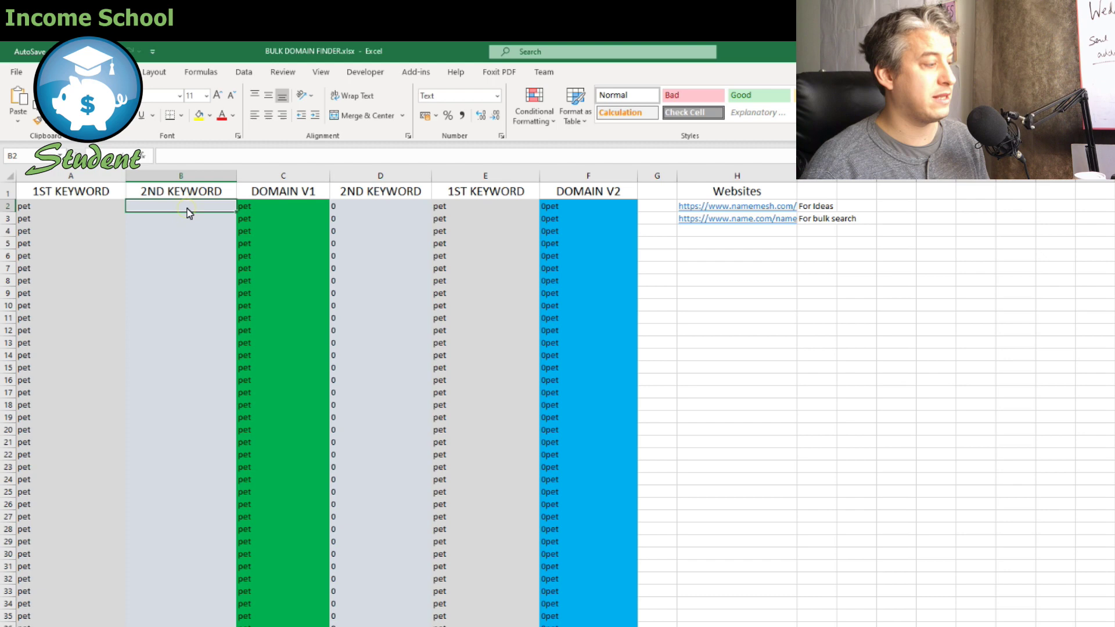
text(ow)
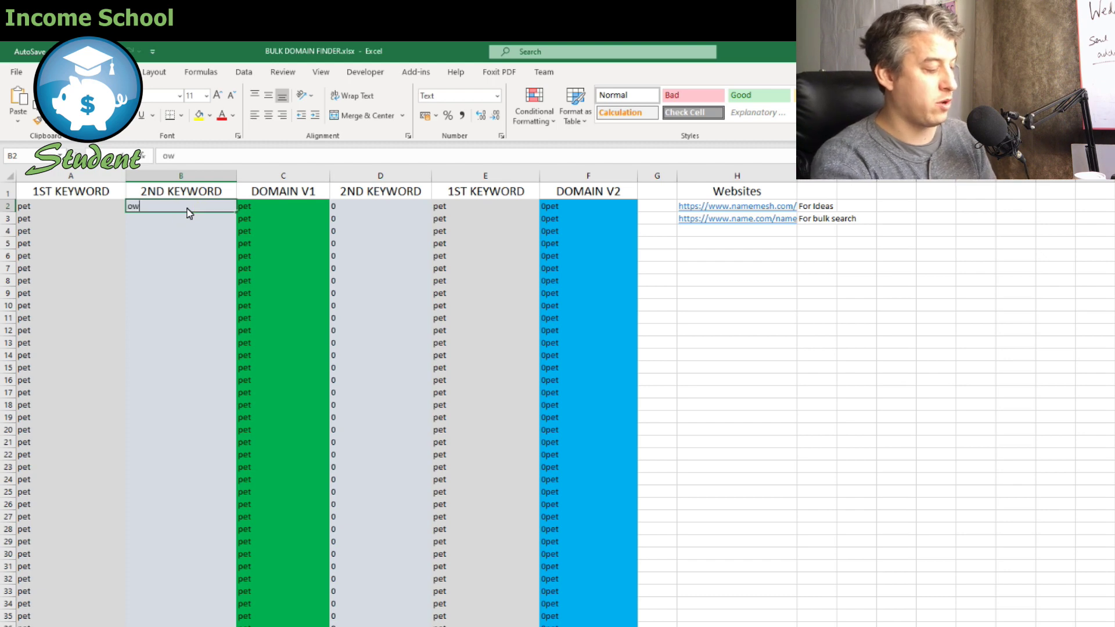
text(ner)
click(193, 231)
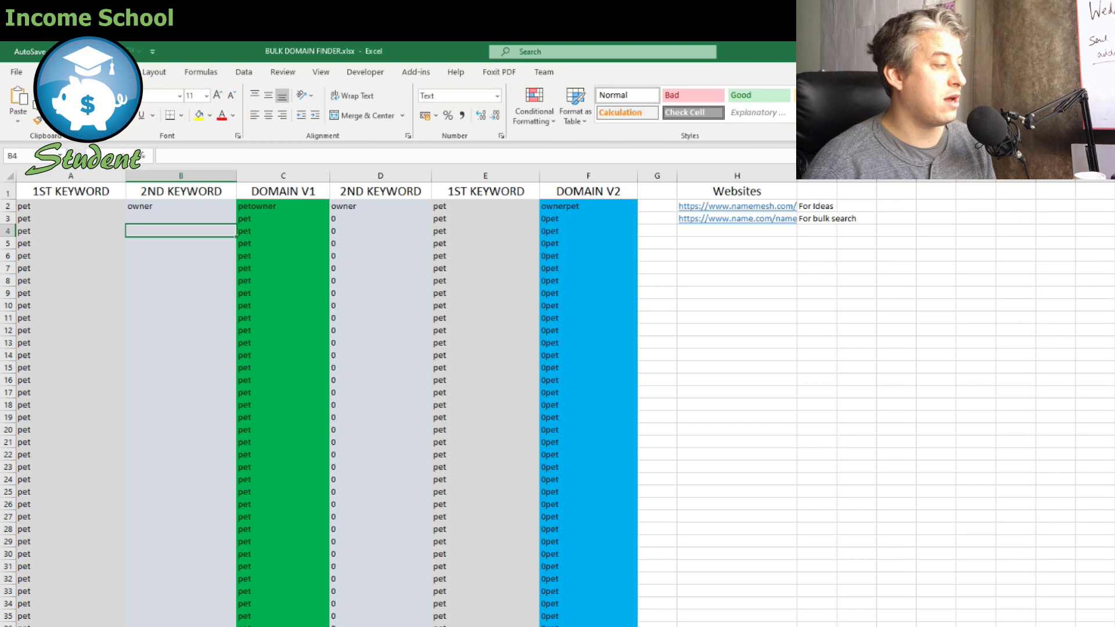
click(260, 608)
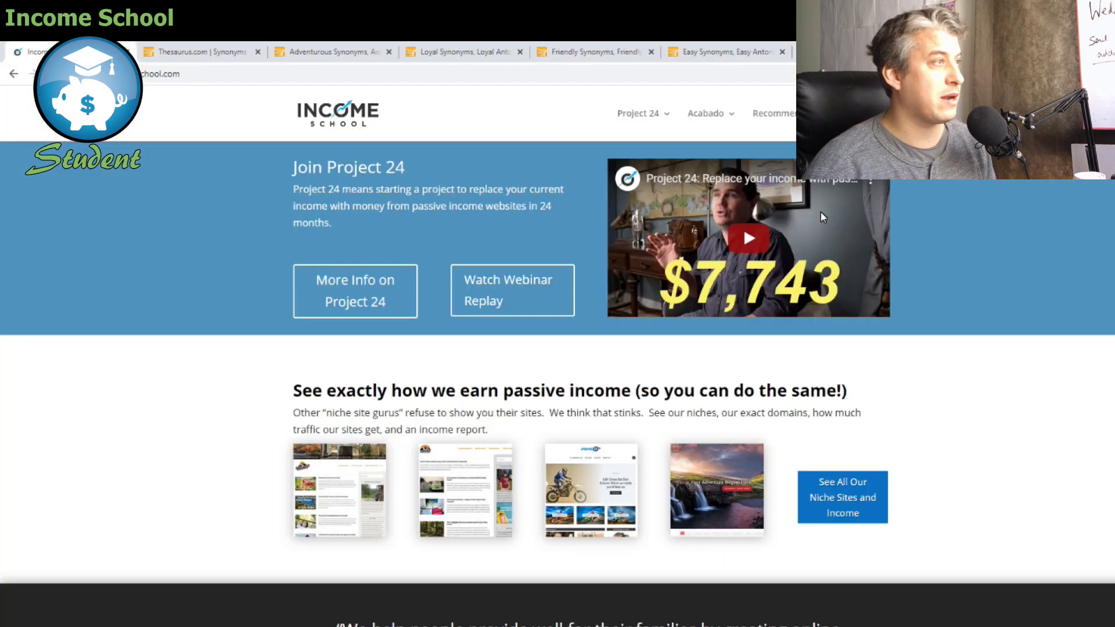
Search Thesaurus.com for synonyms of 'loving'
click(192, 52)
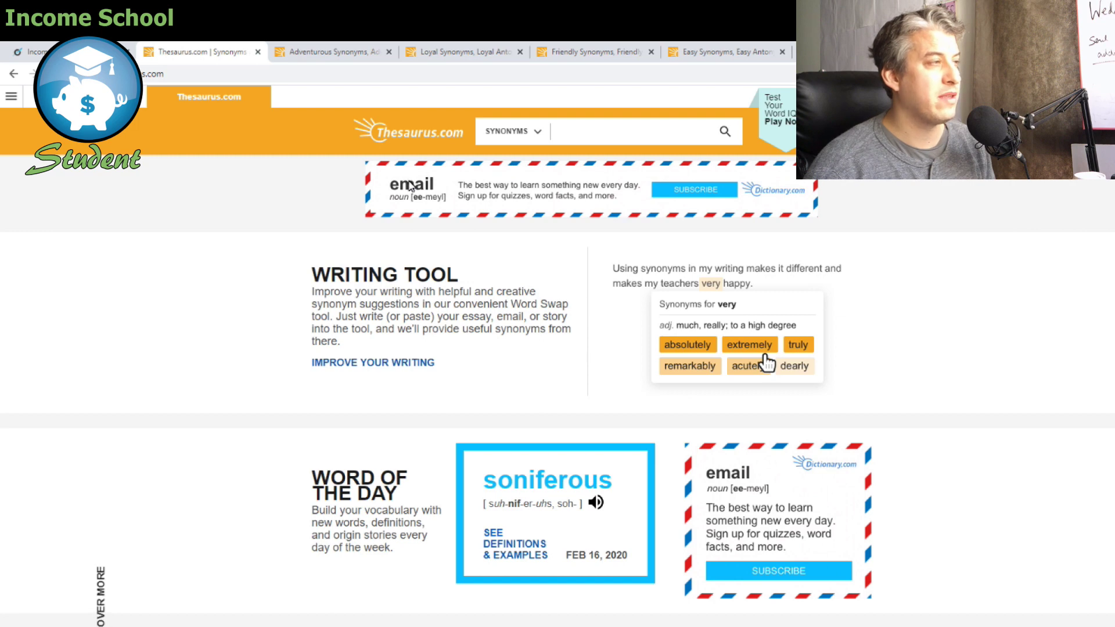
click(588, 130)
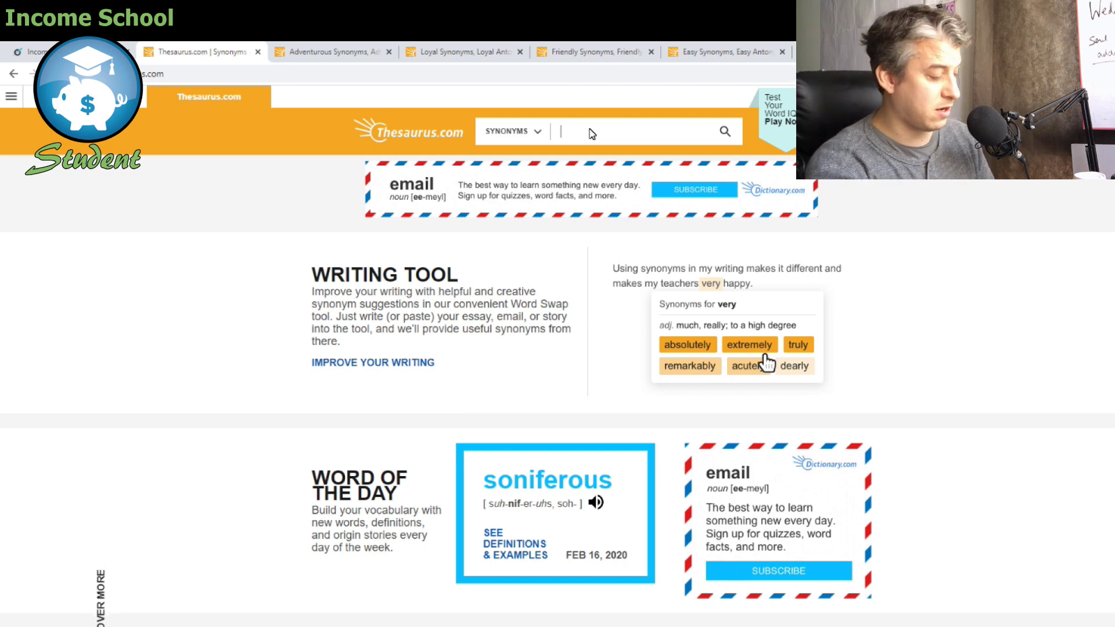
text(loving)
key(Return)
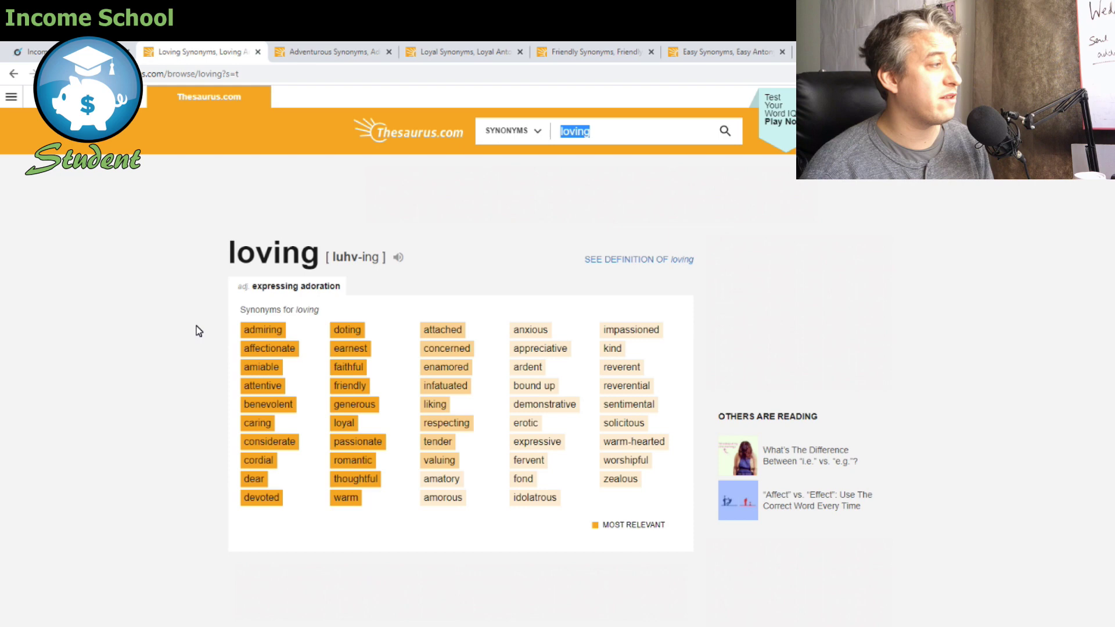
Select and copy the entire synonym list for 'loving', then return to Excel
drag(197, 330, 389, 381)
click(155, 367)
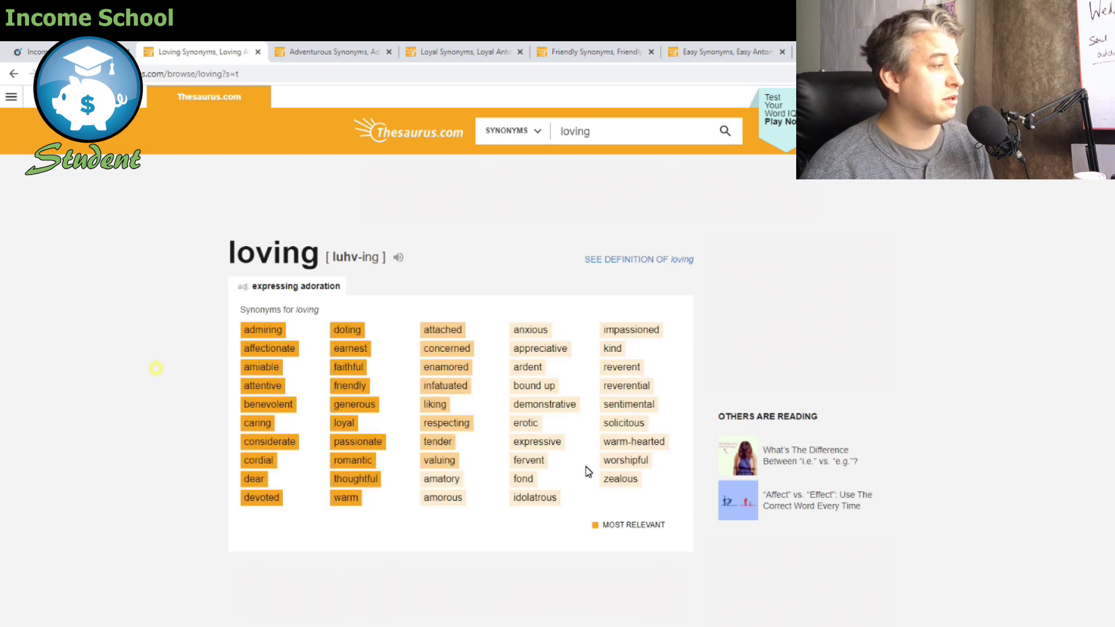
drag(667, 487, 243, 332)
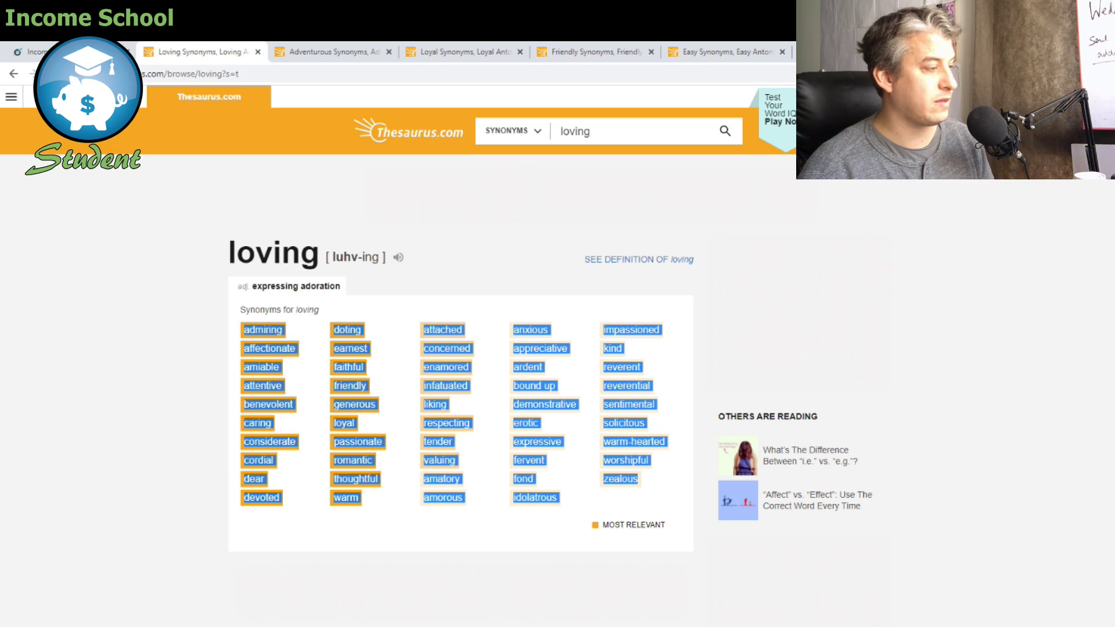
key(alt+Tab)
click(190, 228)
Replace B2 with 'loving' and paste its synonyms below it in column B
click(171, 211)
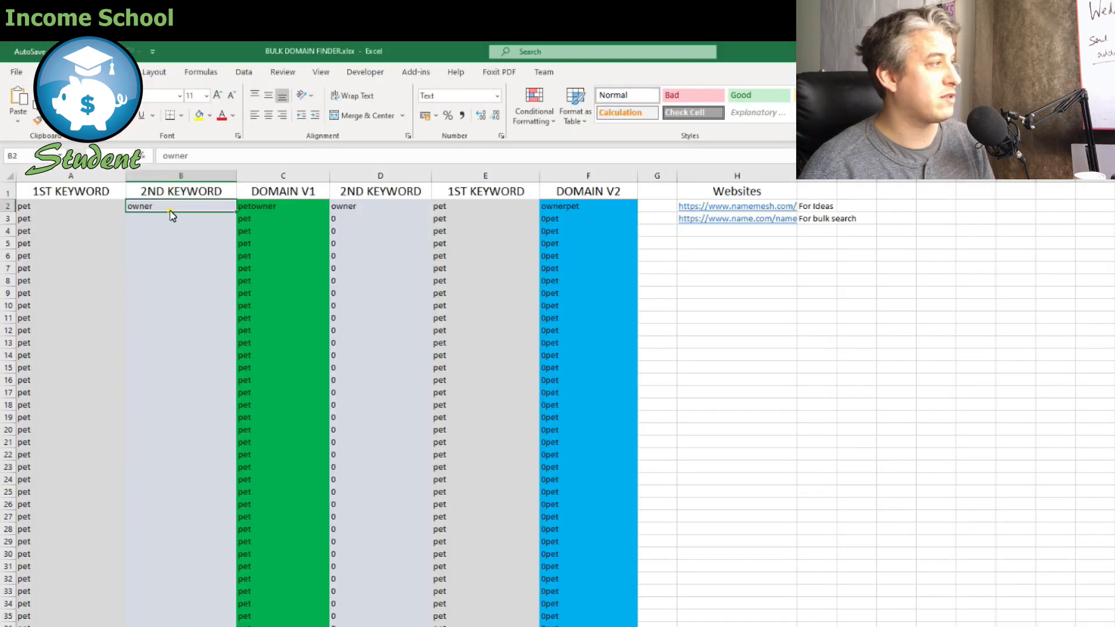
text(loving)
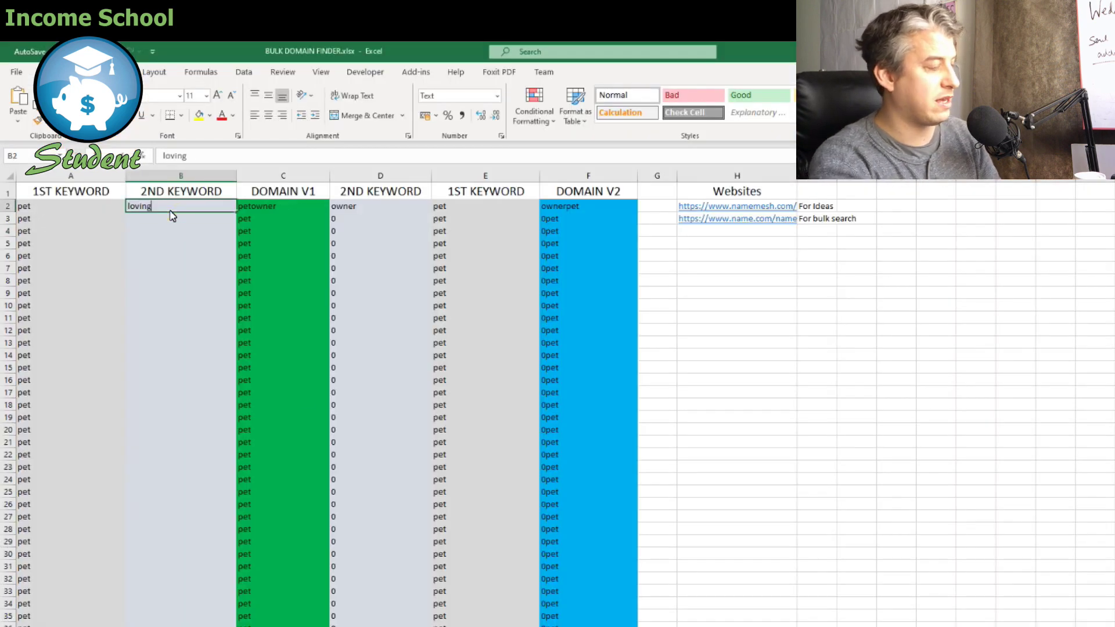
click(179, 219)
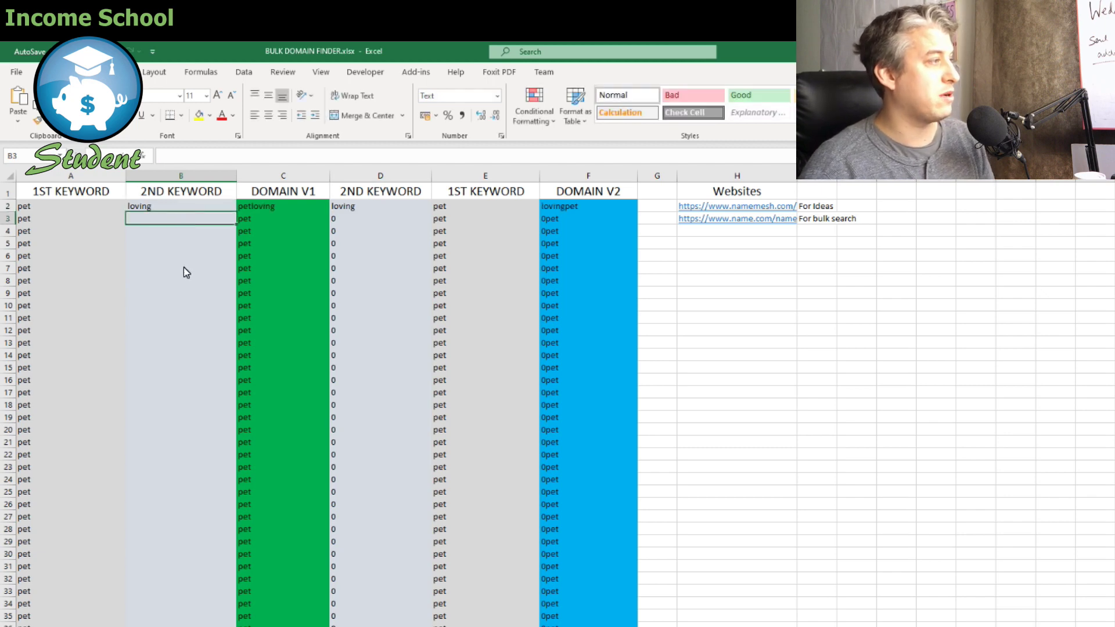
key(ctrl+v)
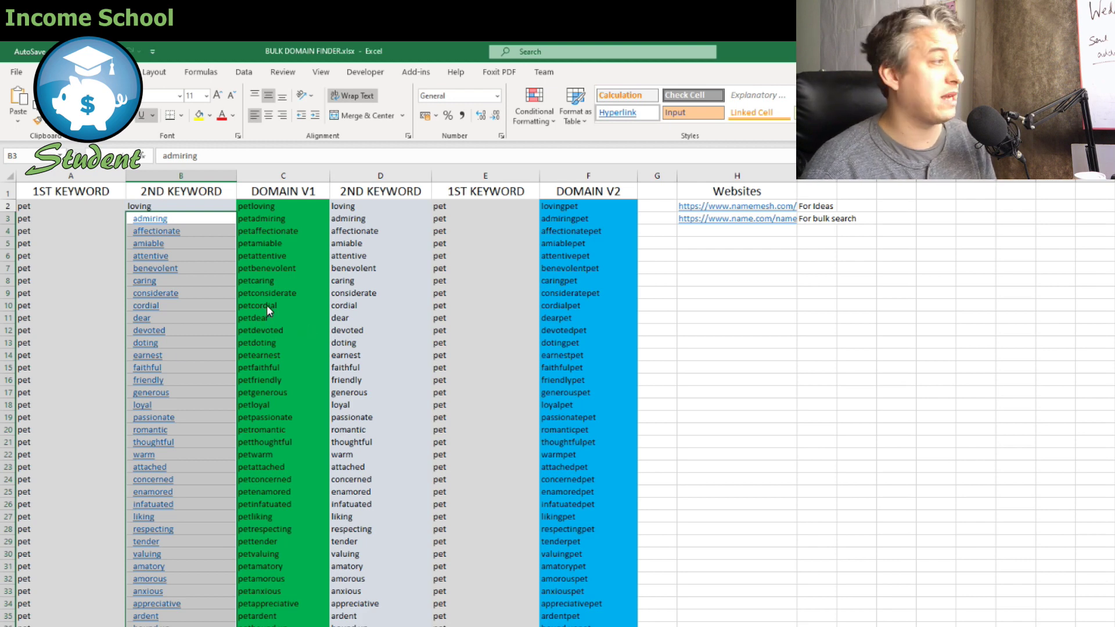
scroll(301, 287, down, 9)
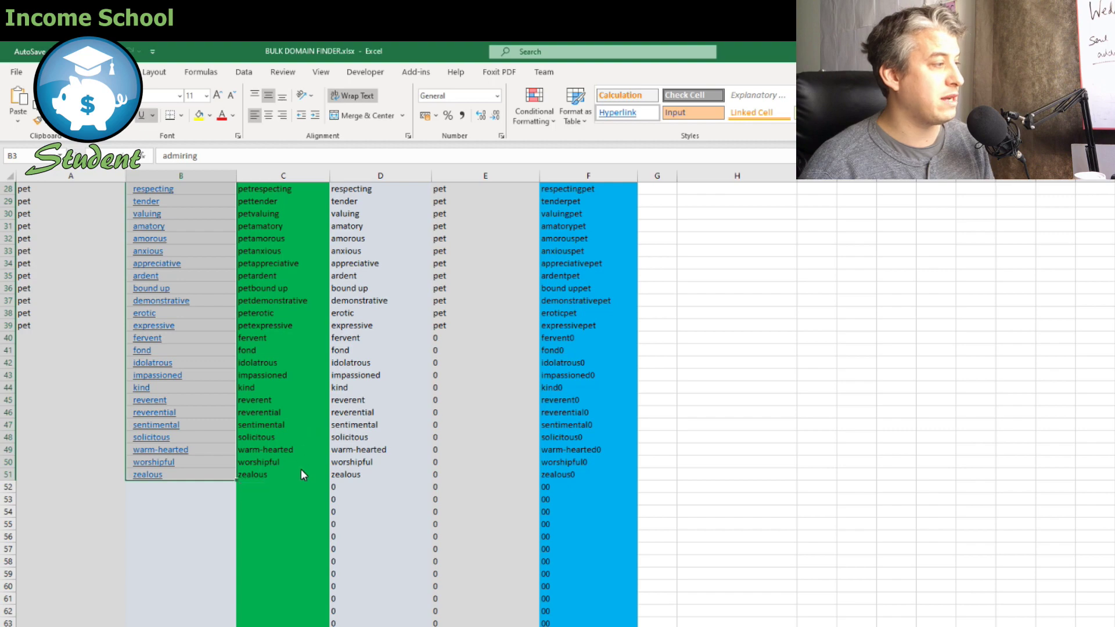
scroll(302, 469, up, 9)
Copy the DOMAIN V1 names in C2:C51 and switch back to the browser
click(291, 211)
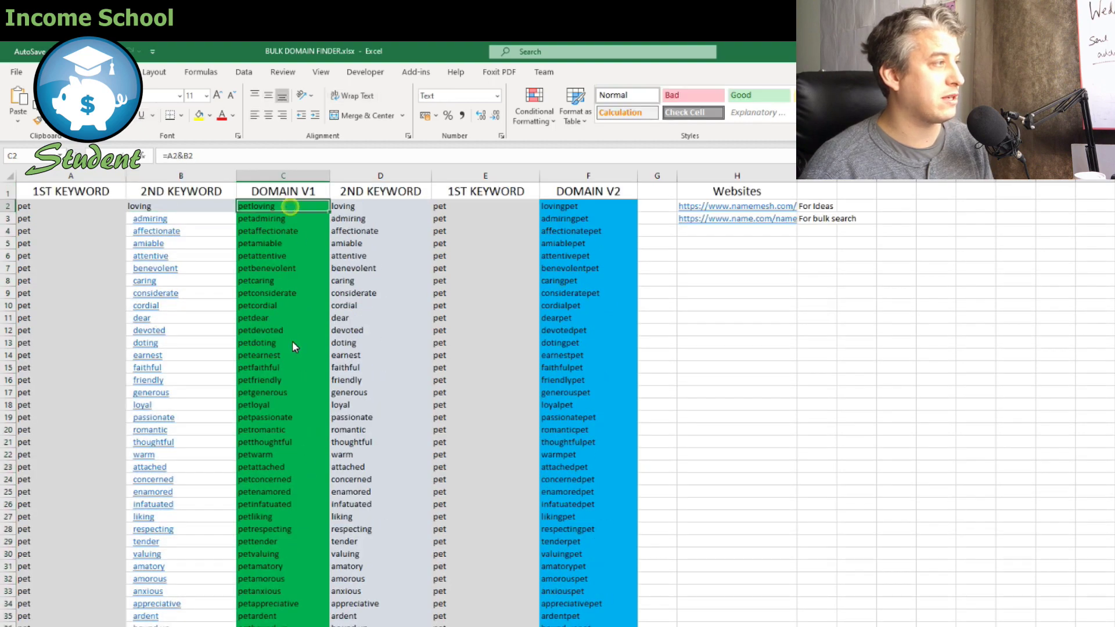
scroll(291, 340, down, 3)
scroll(294, 319, up, 3)
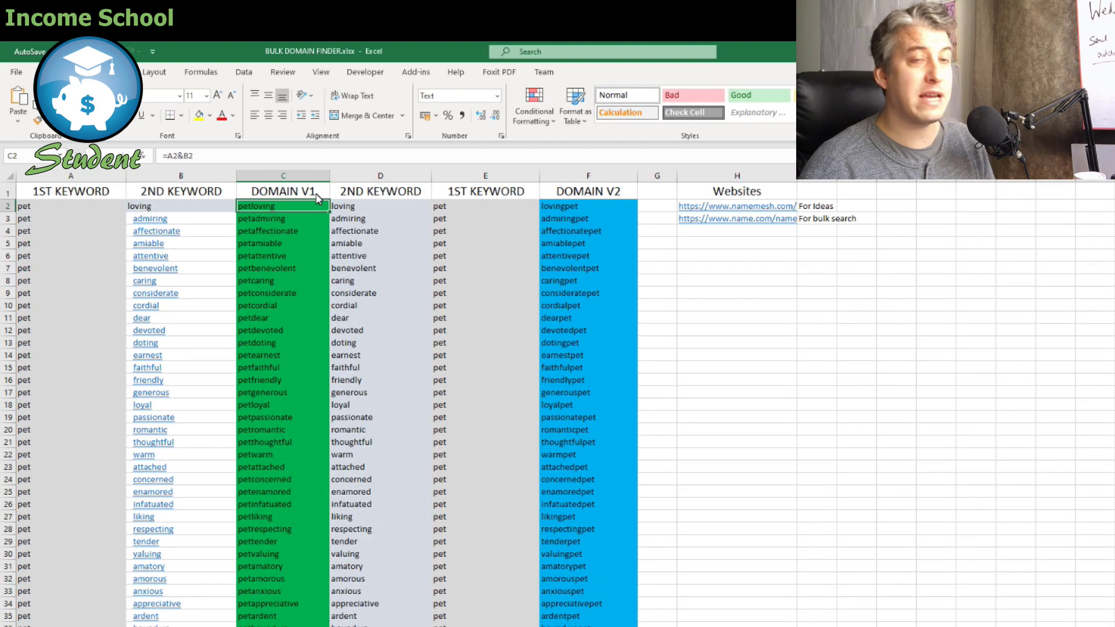
scroll(308, 604, down, 2)
scroll(284, 624, down, 3)
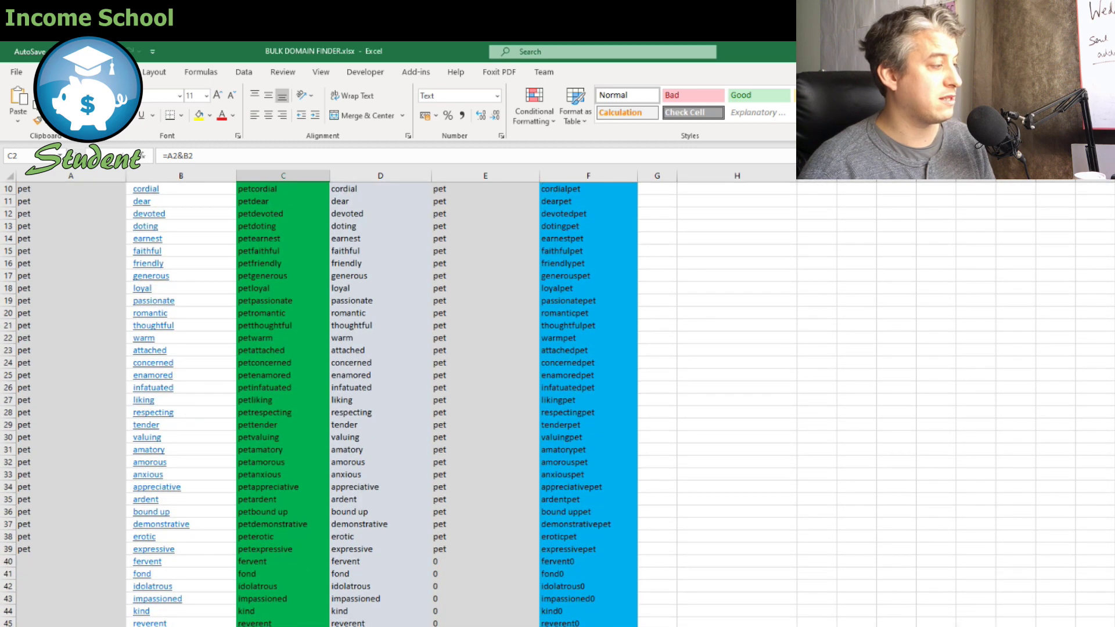
shift+click(287, 623)
key(ctrl+c)
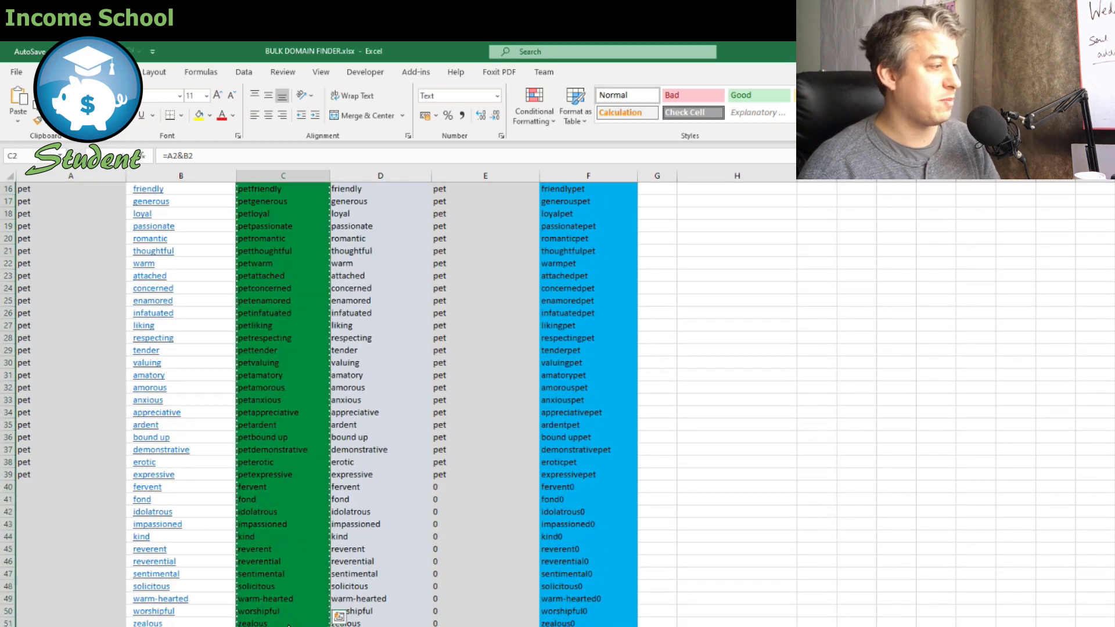
key(alt+Tab)
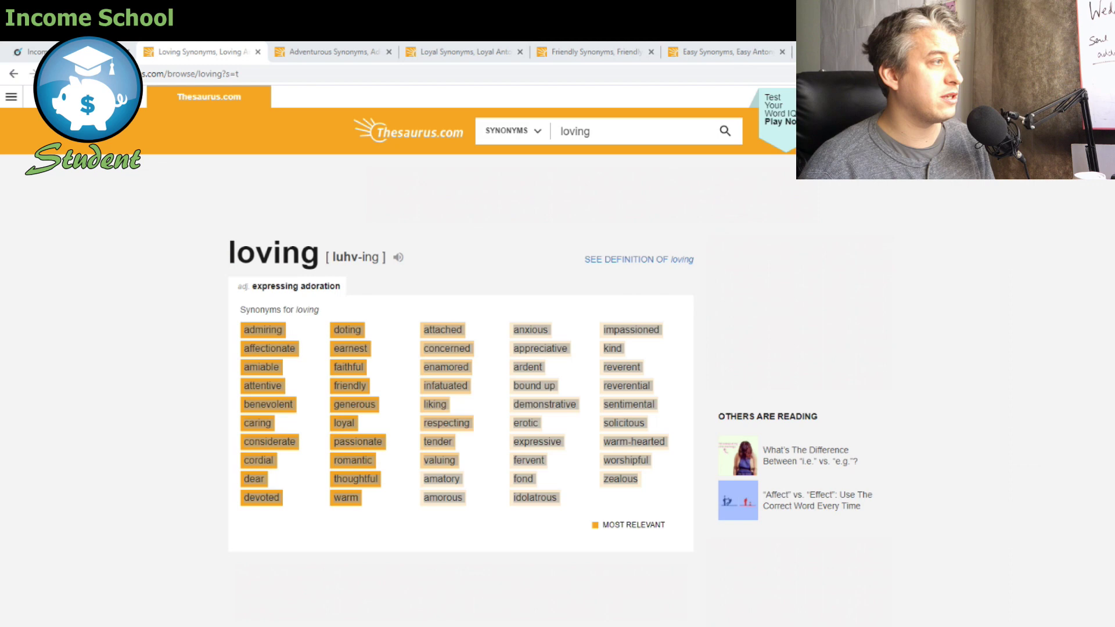
On Name.com's bulk domain search, limit the top-level domain filter to .com
key(ctrl+shift+Tab)
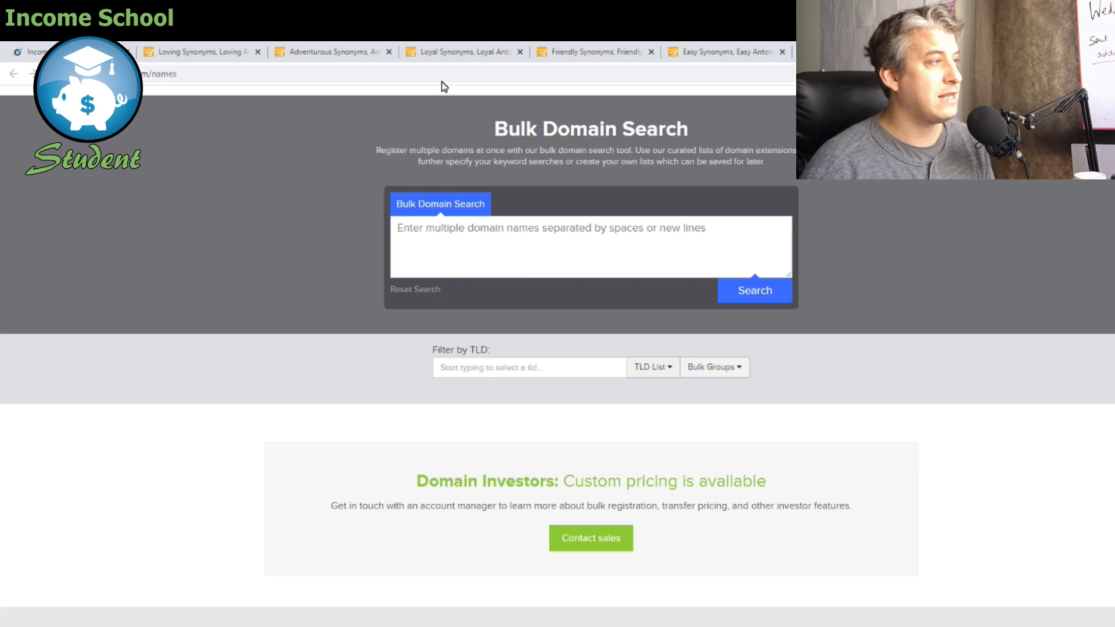
click(479, 376)
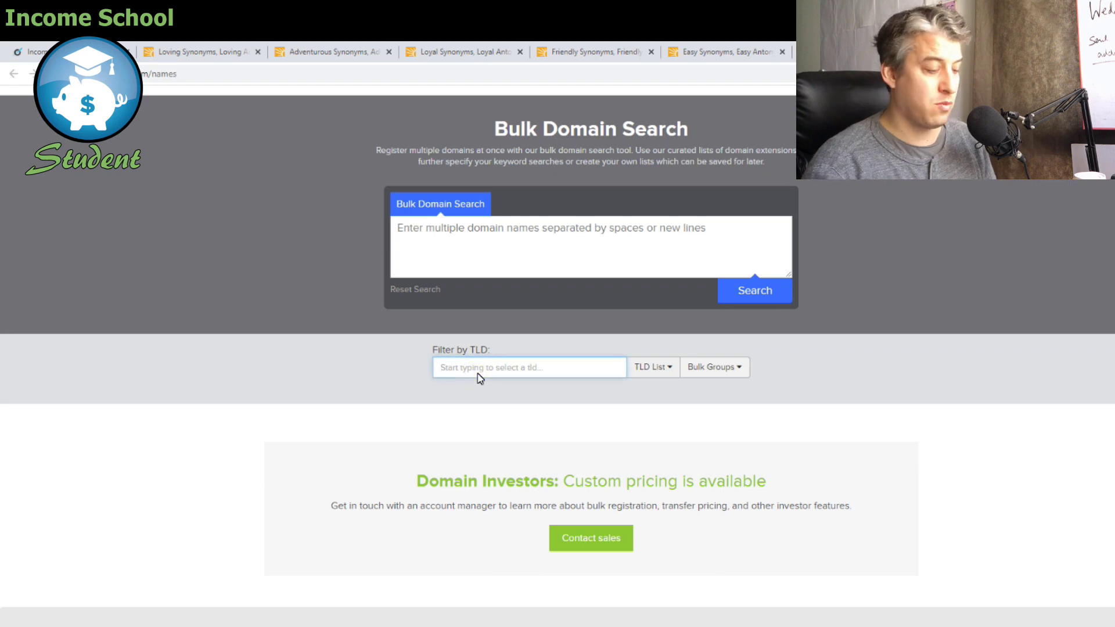
text(com)
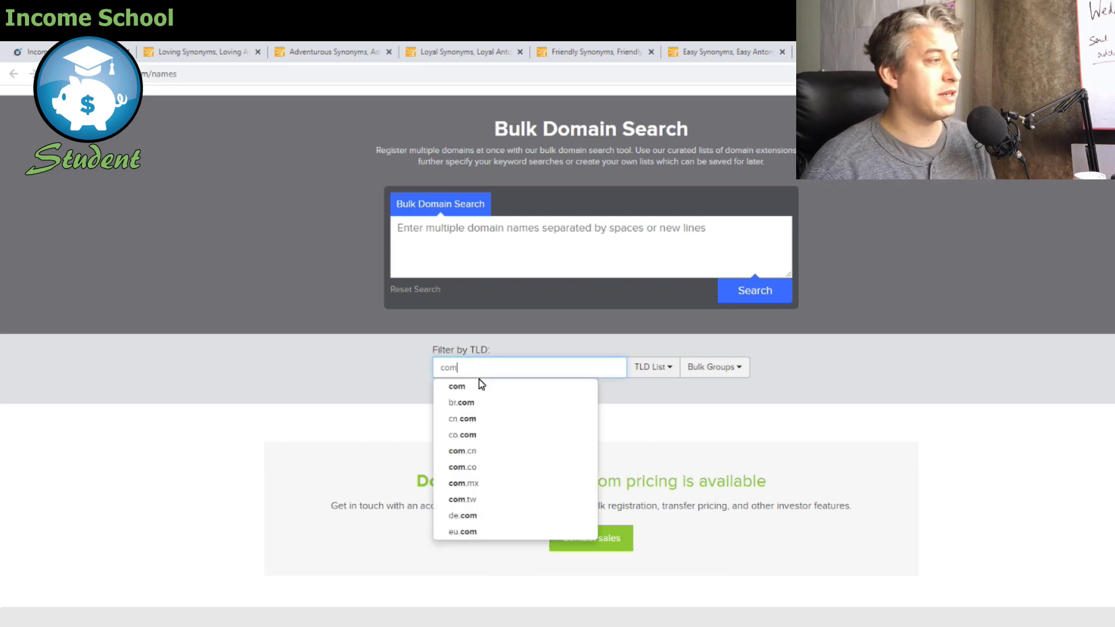
click(481, 387)
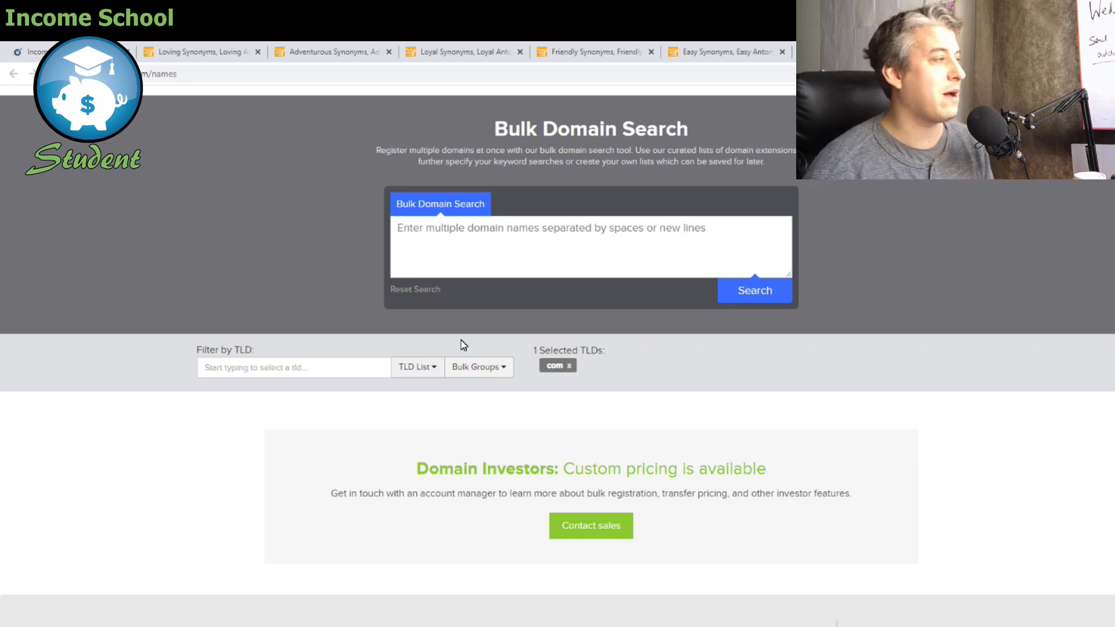
Paste the plain synonym list into the bulk search box, ending with a new line
click(497, 240)
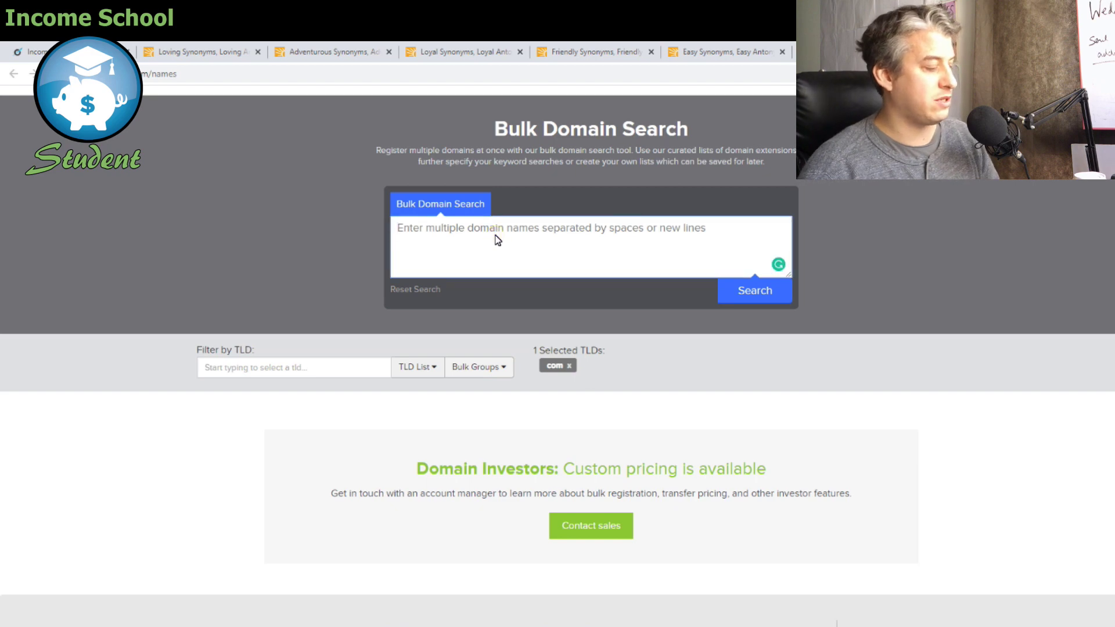
key(ctrl+v)
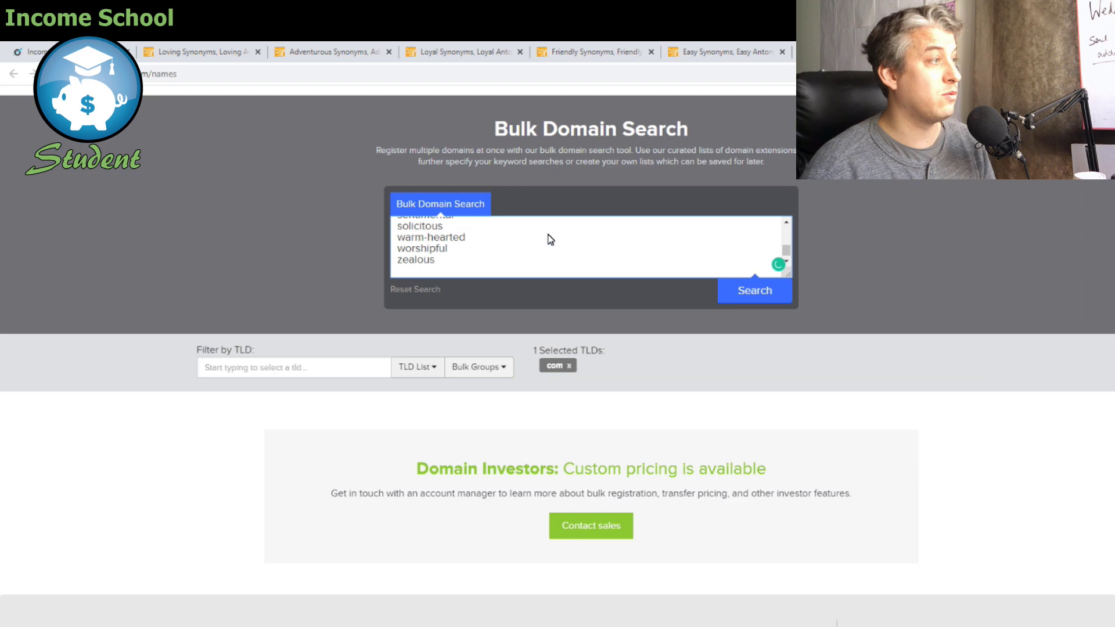
key(ctrl+a)
key(ctrl+v)
key(ctrl+z)
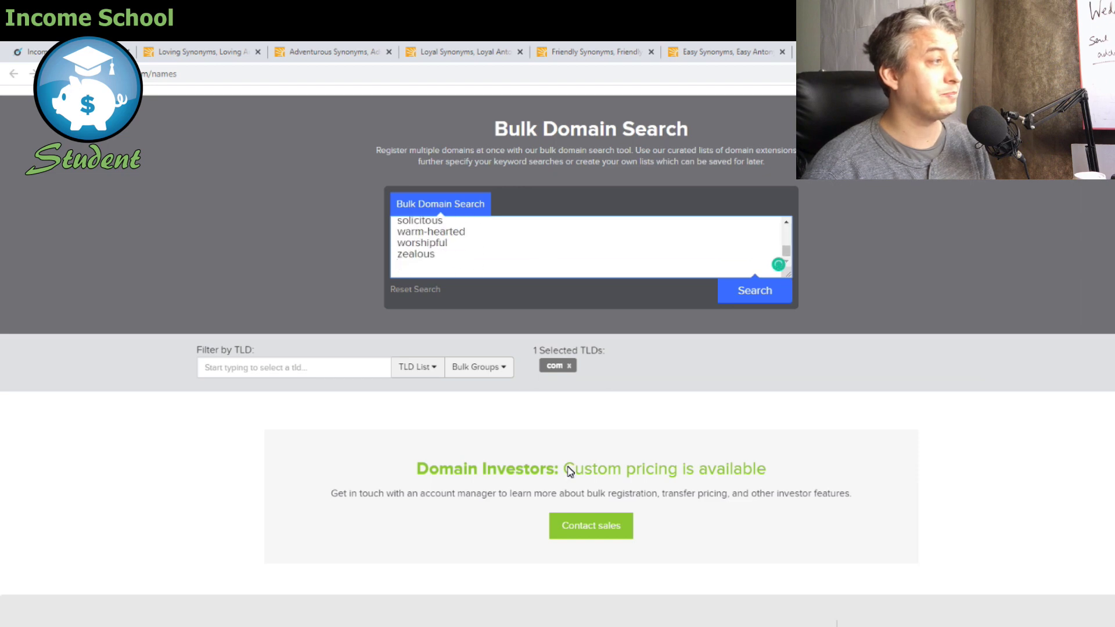
key(Return)
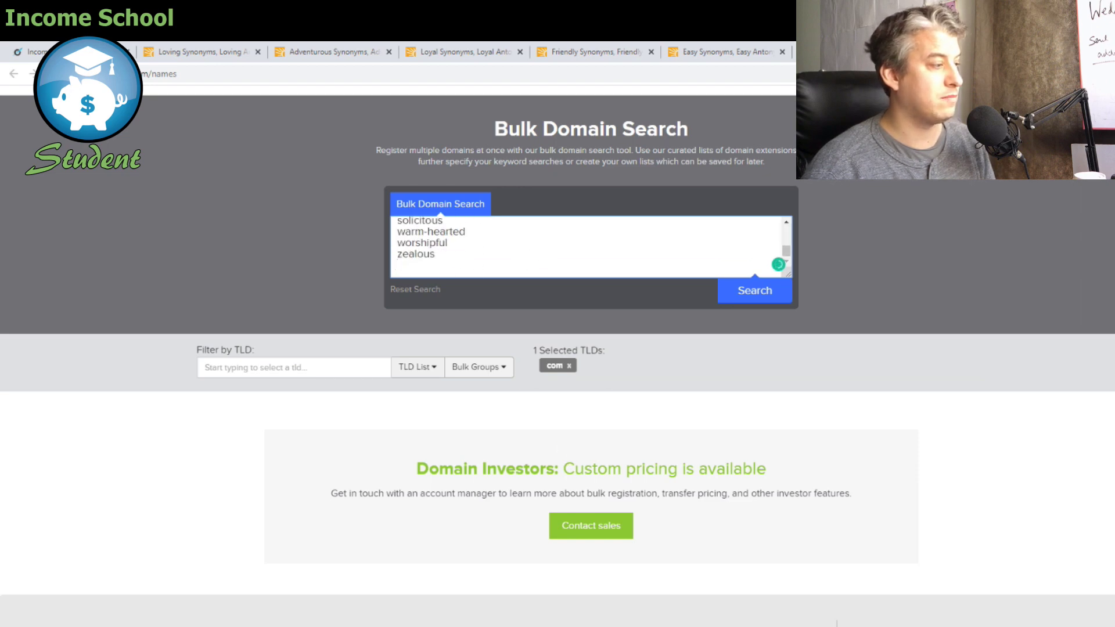
key(alt+Tab)
key(ctrl+c)
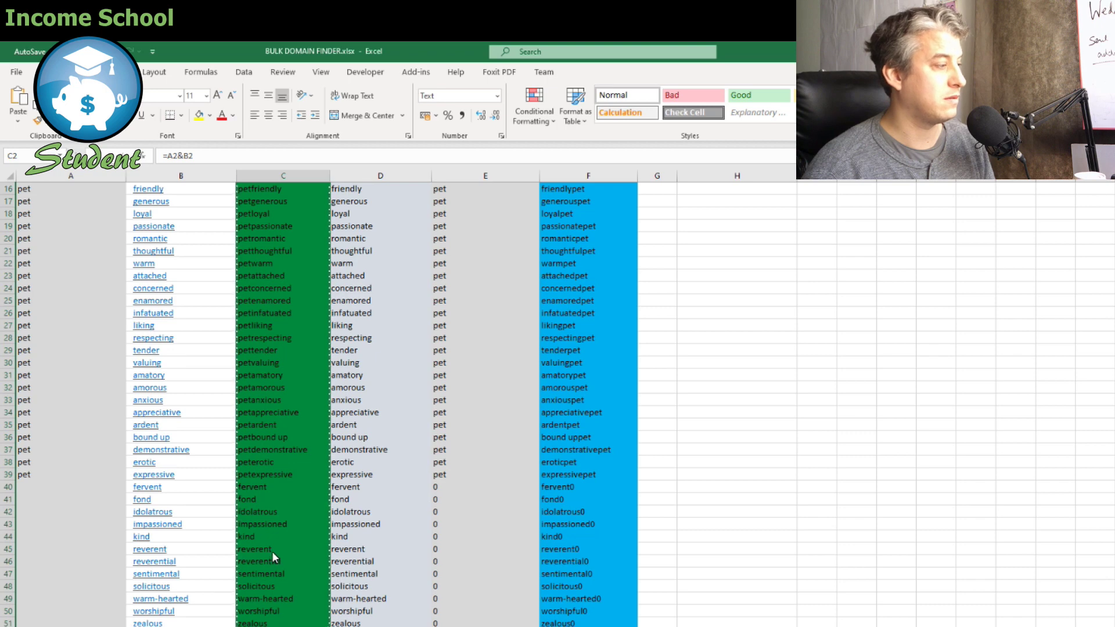
Fill 'pet' down column A to row 51 and copy DOMAIN V1 names C2:C51
click(64, 474)
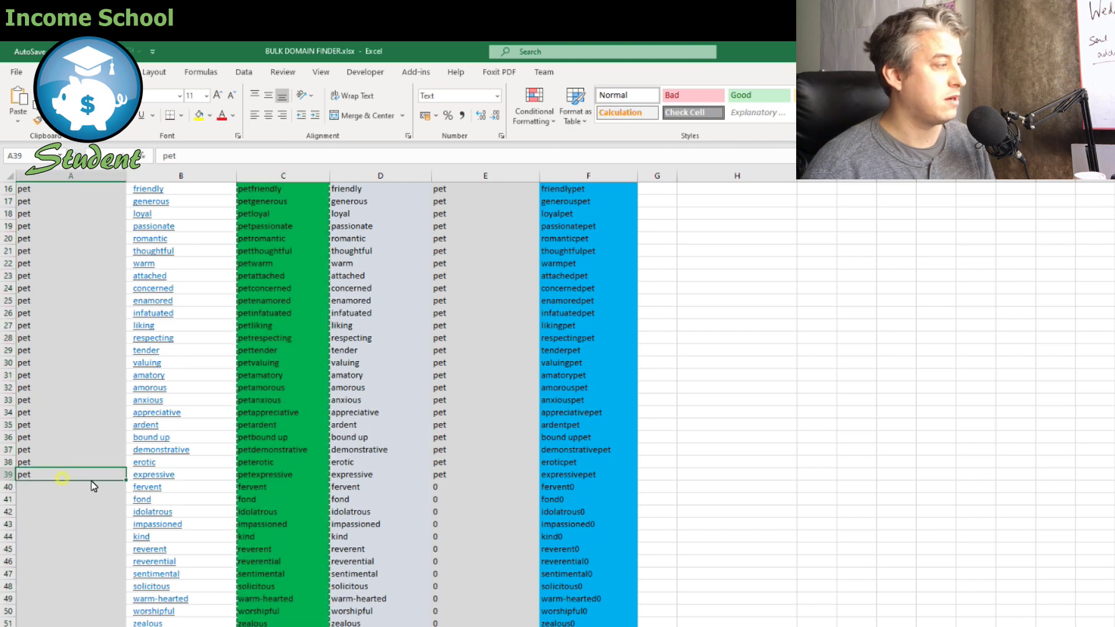
double_click(124, 480)
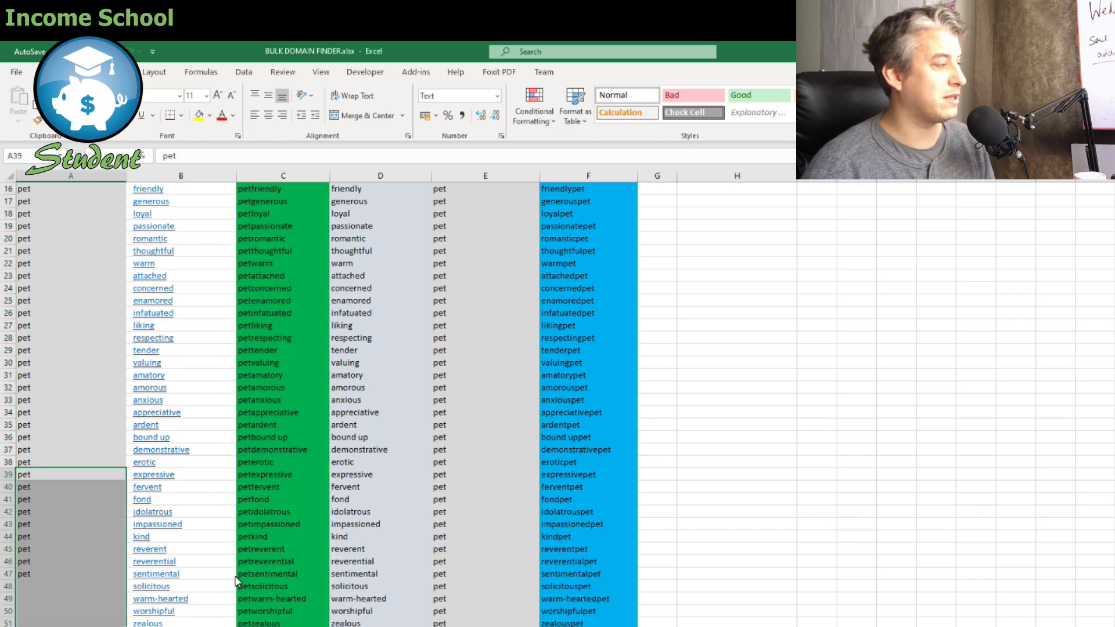
click(284, 623)
scroll(280, 559, up, 5)
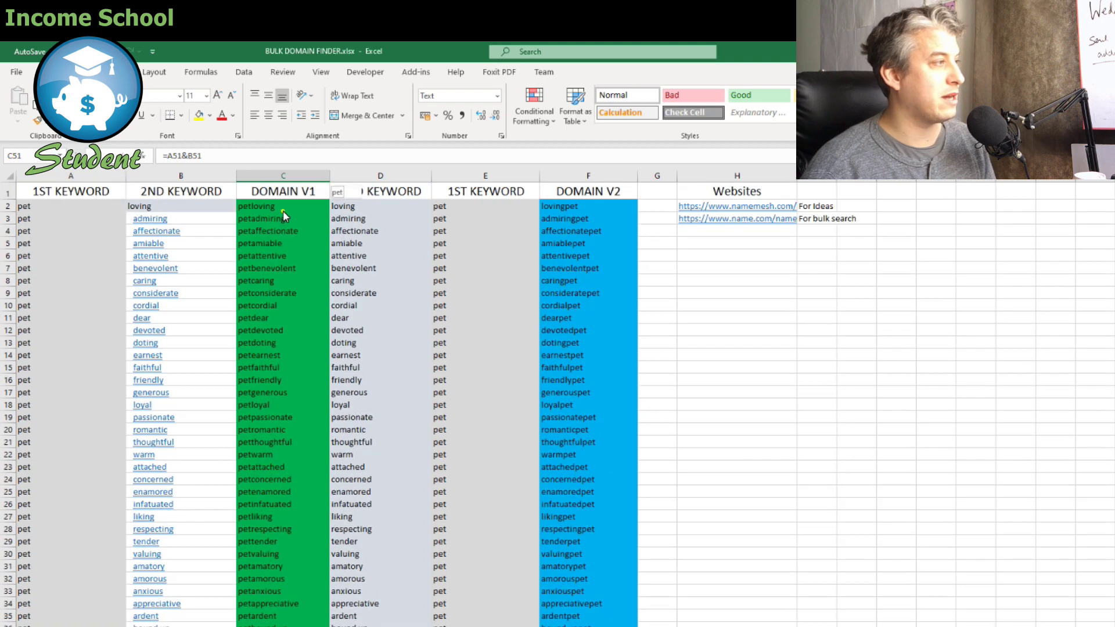
shift+click(283, 210)
key(ctrl+c)
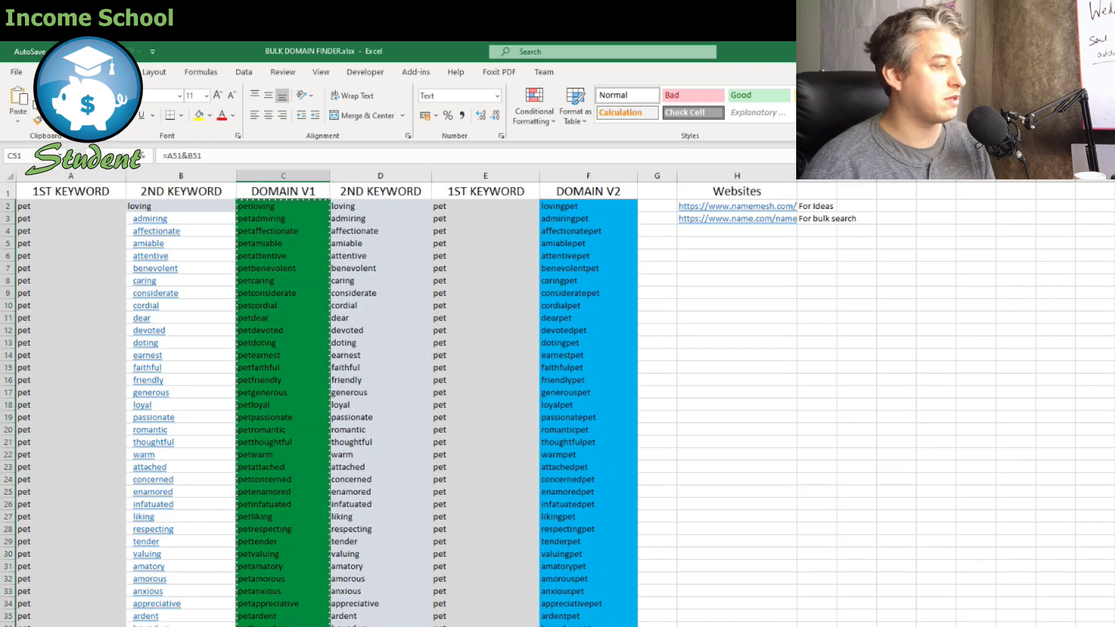
Replace the bulk search box contents with the pet-prefixed domain names
key(alt+Tab)
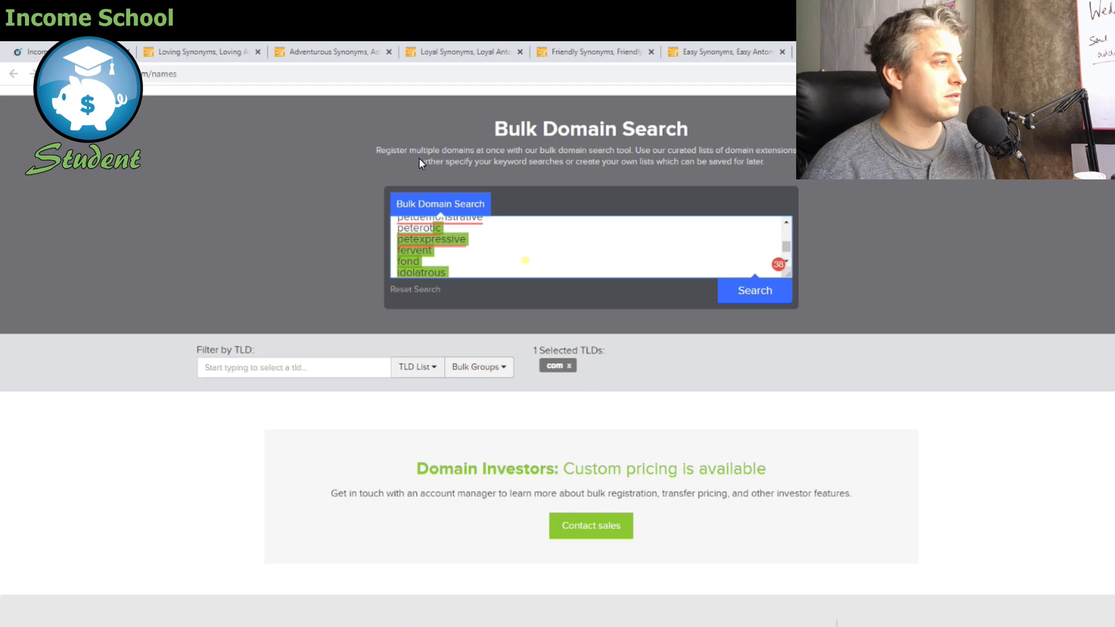
key(BackSpace)
key(ctrl+v)
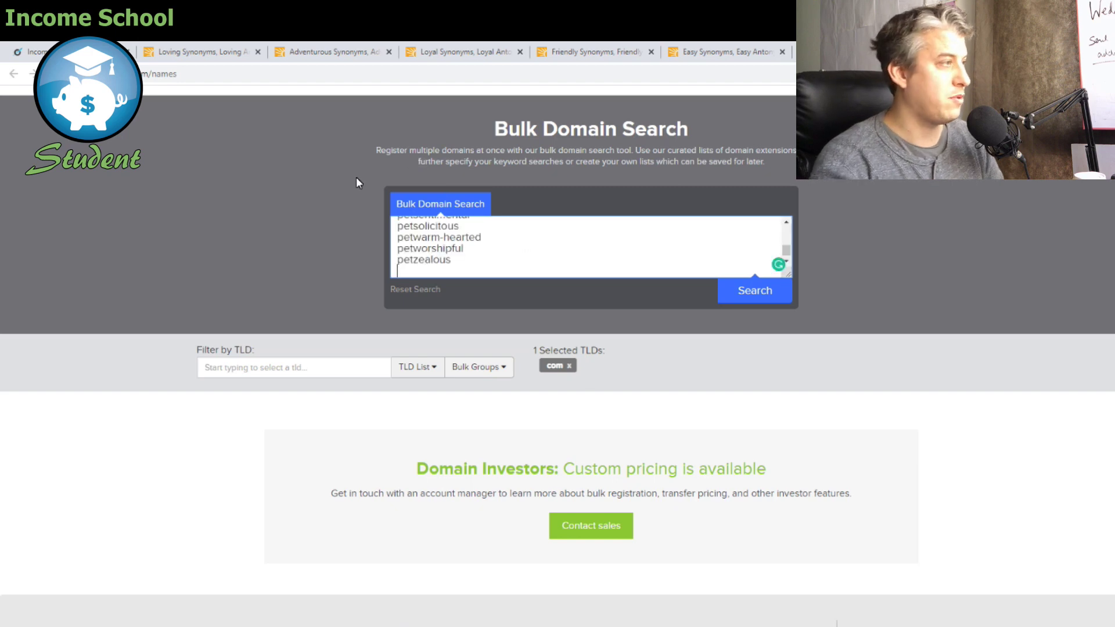
Copy the pet-suffixed DOMAIN V2 names in F2:F51 and go back to Name.com
key(alt+Tab)
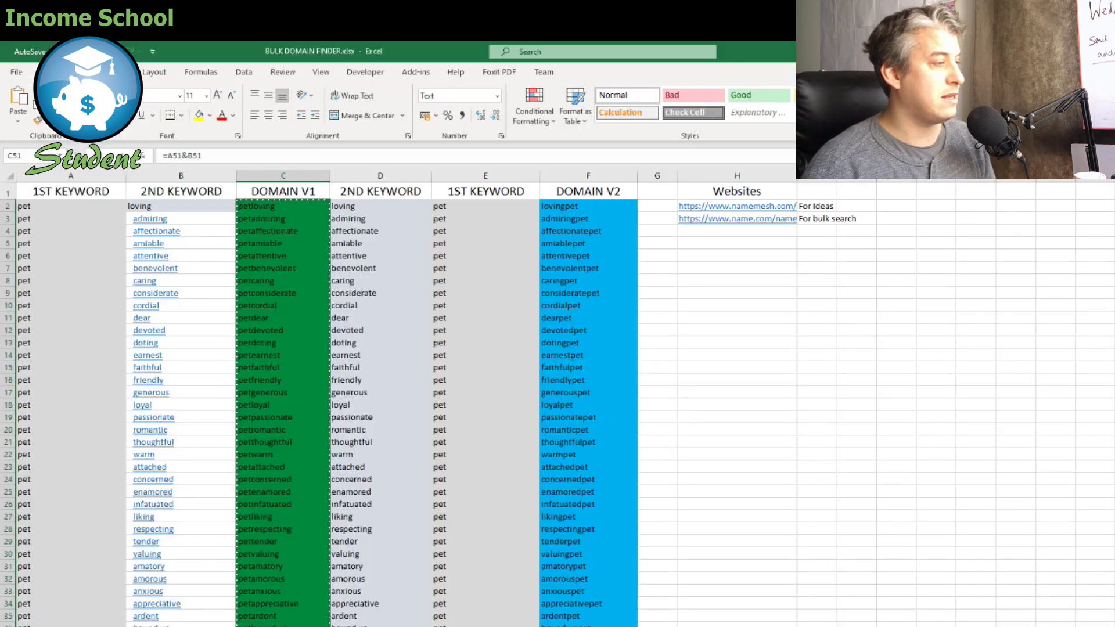
click(559, 207)
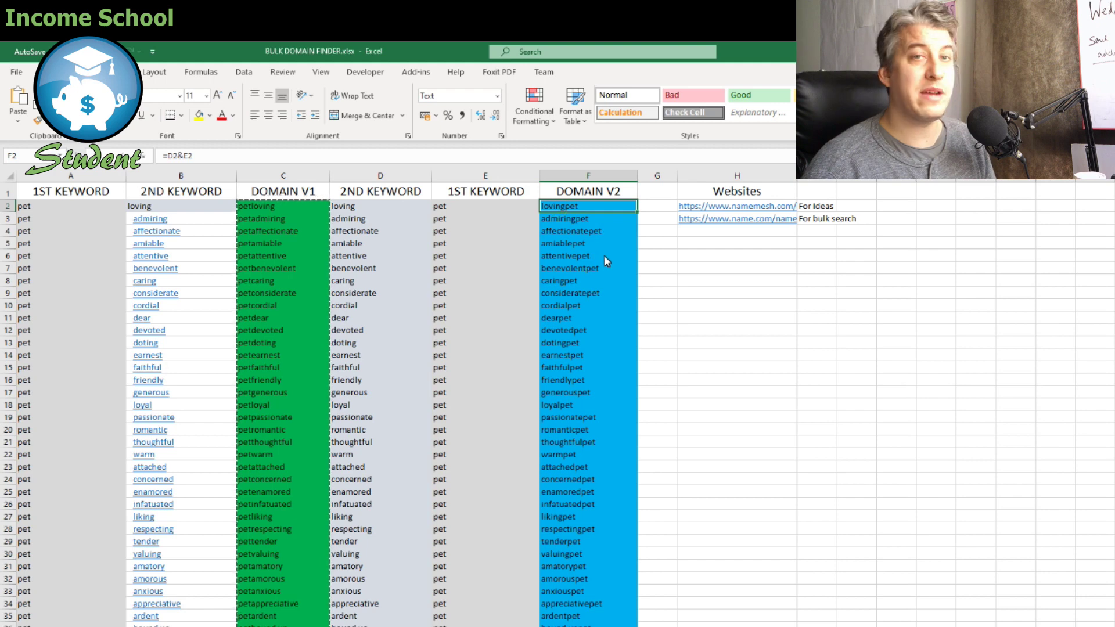
scroll(604, 255, down, 5)
scroll(621, 342, down, 2)
shift+click(597, 551)
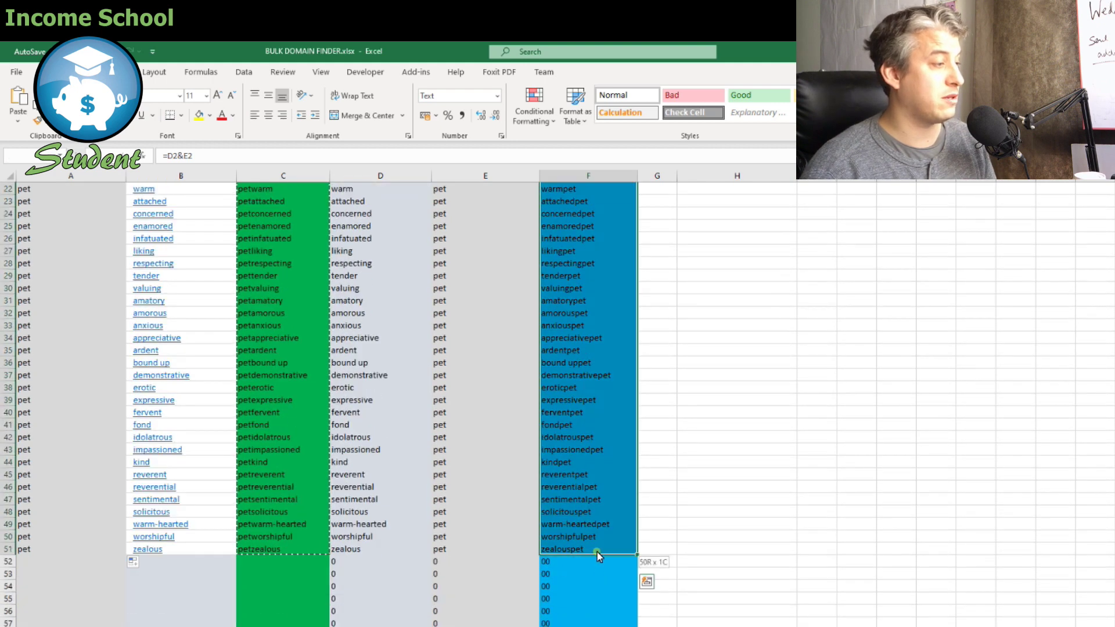
key(ctrl+c)
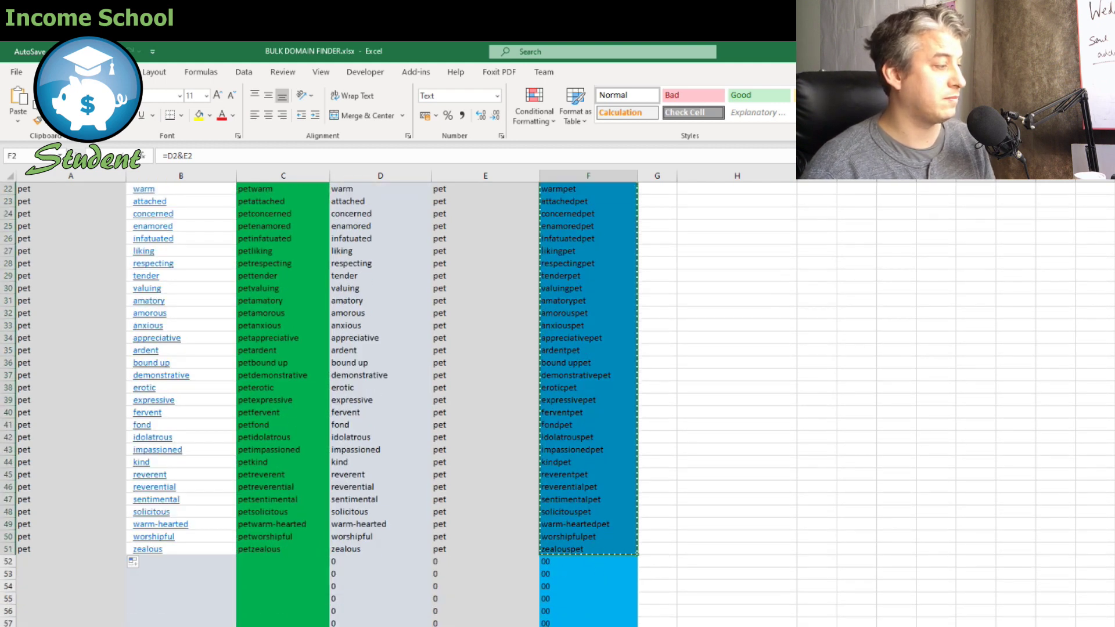
key(alt+Tab)
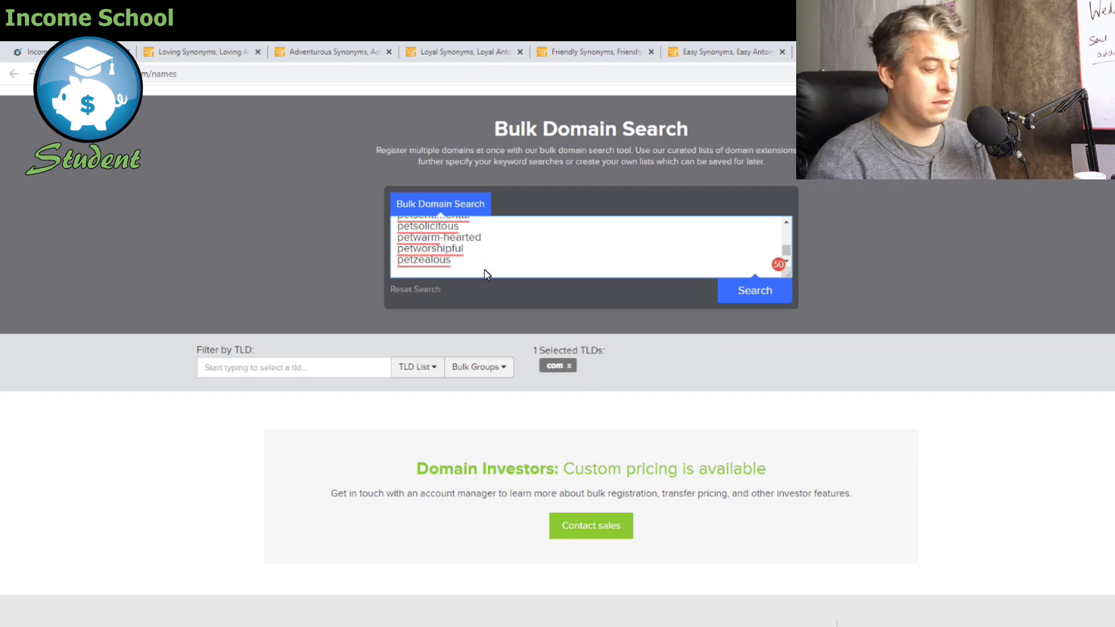
Add the pet-suffixed names, run the bulk .com search, and review the 102 results
key(ctrl+a)
key(ctrl+v)
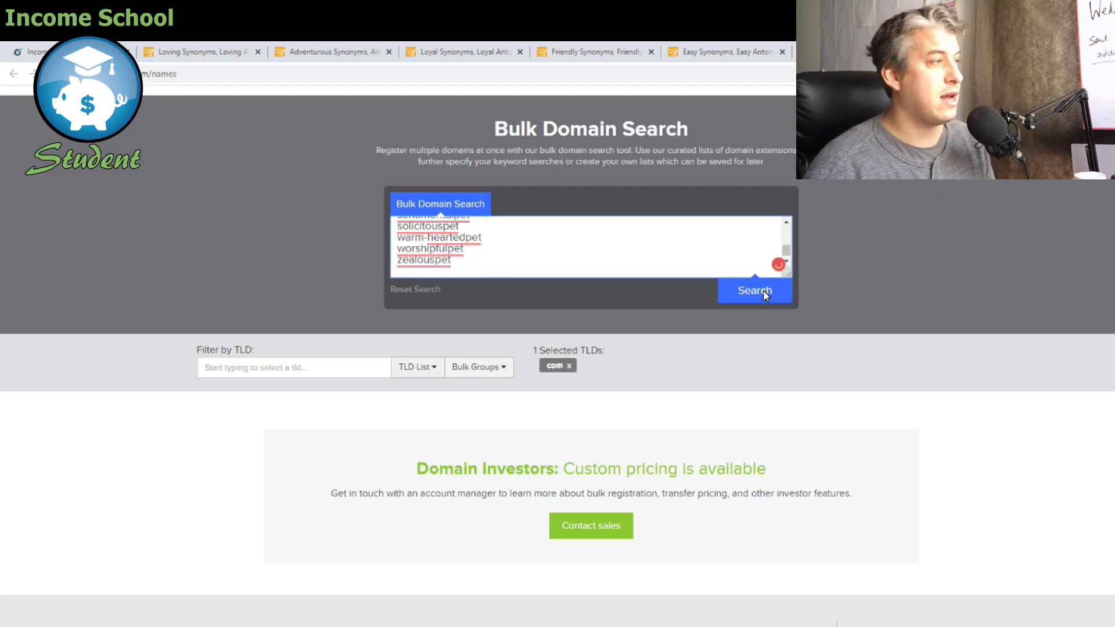
click(763, 291)
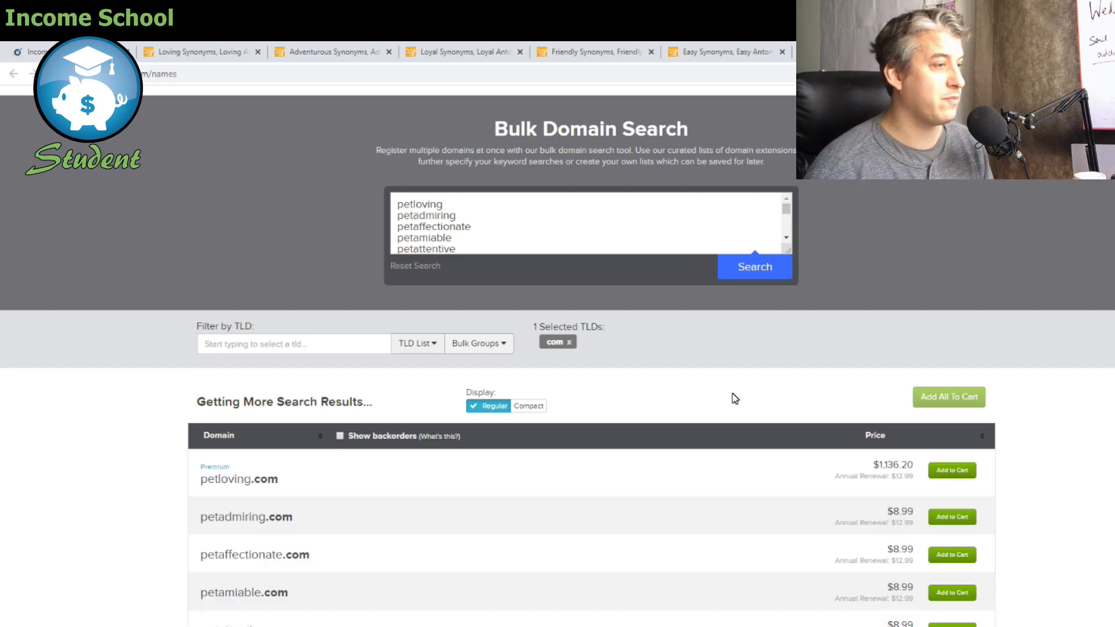
scroll(682, 434, down, 1)
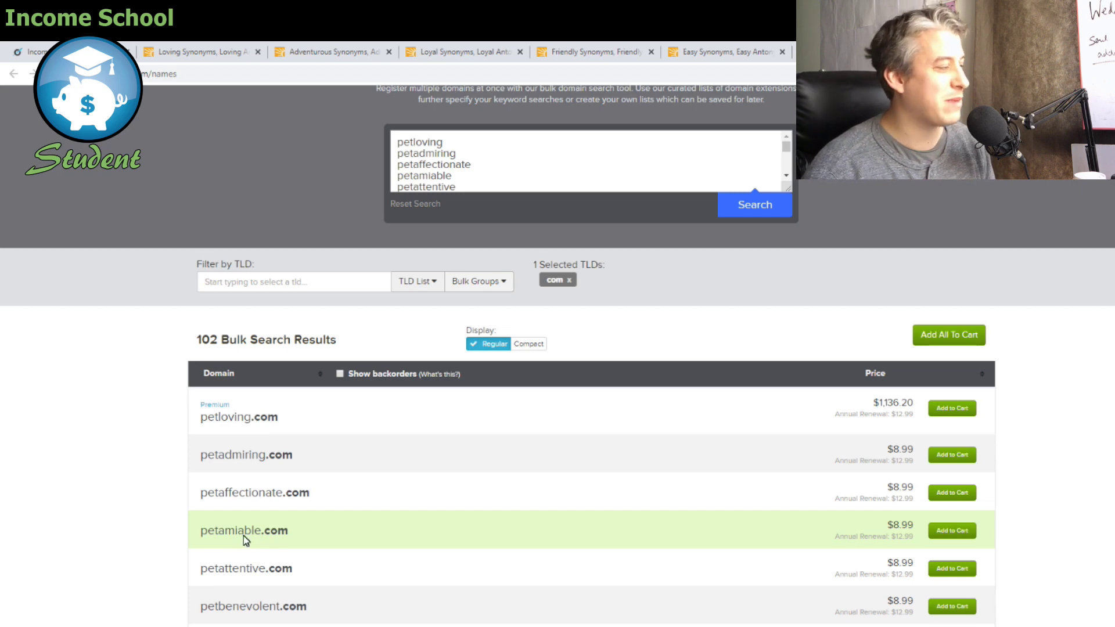
scroll(774, 525, down, 1)
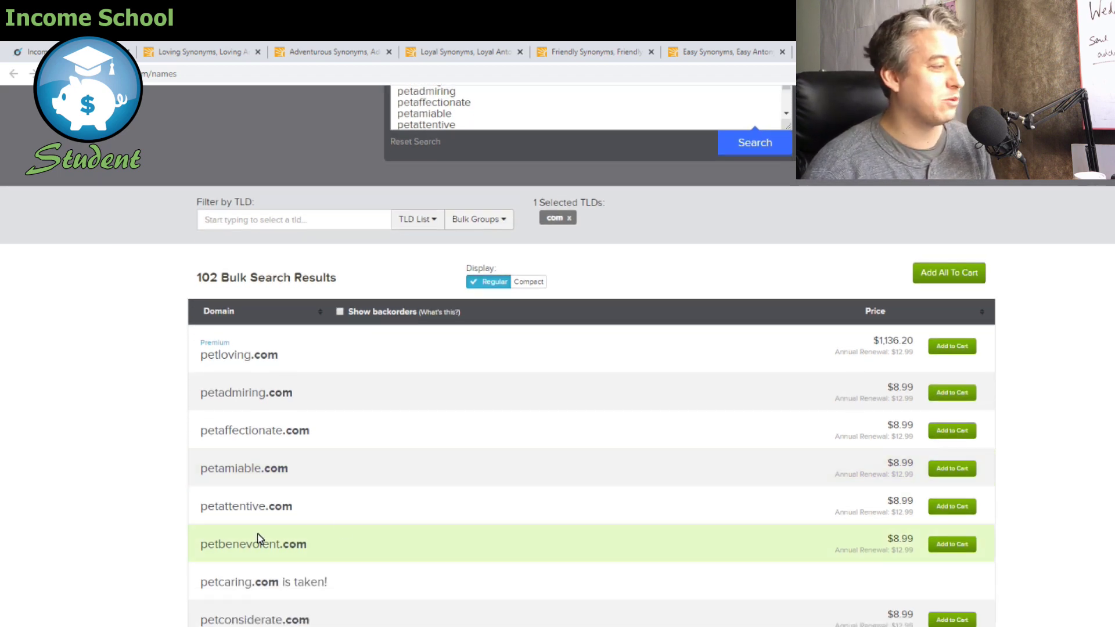
scroll(259, 538, down, 1)
scroll(259, 435, down, 1)
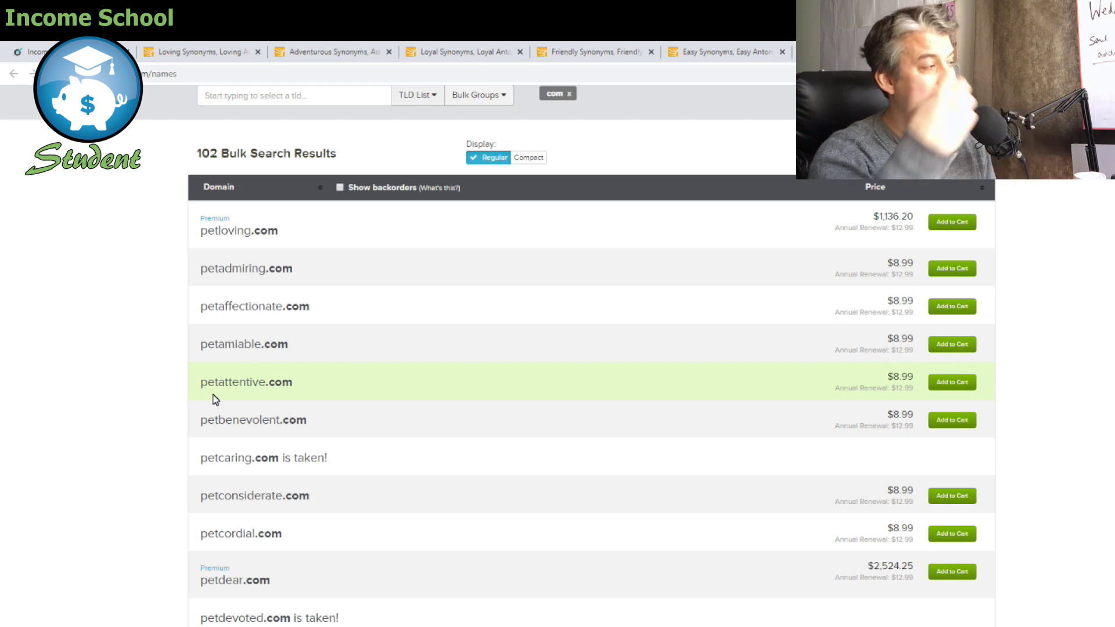
scroll(268, 409, down, 4)
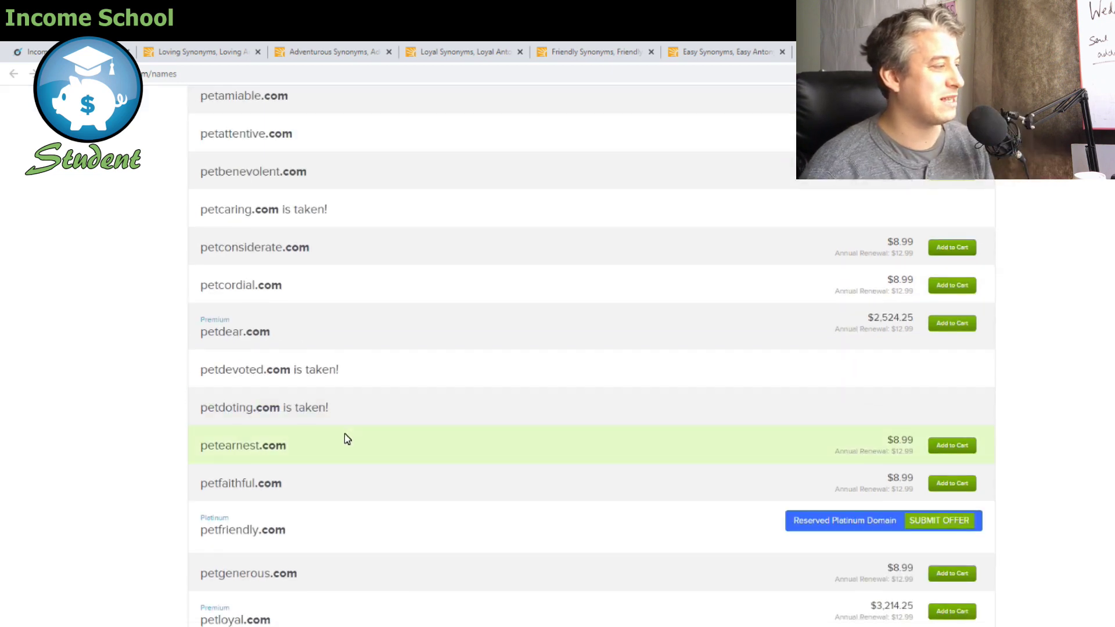
scroll(337, 435, down, 2)
scroll(309, 332, down, 2)
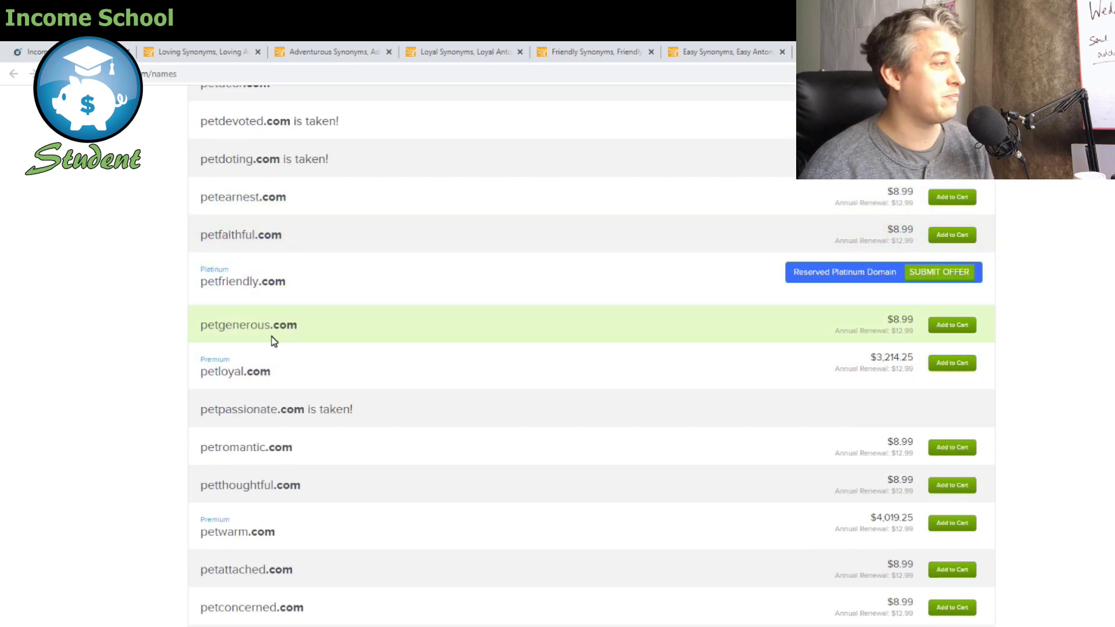
scroll(319, 339, down, 6)
scroll(322, 339, down, 11)
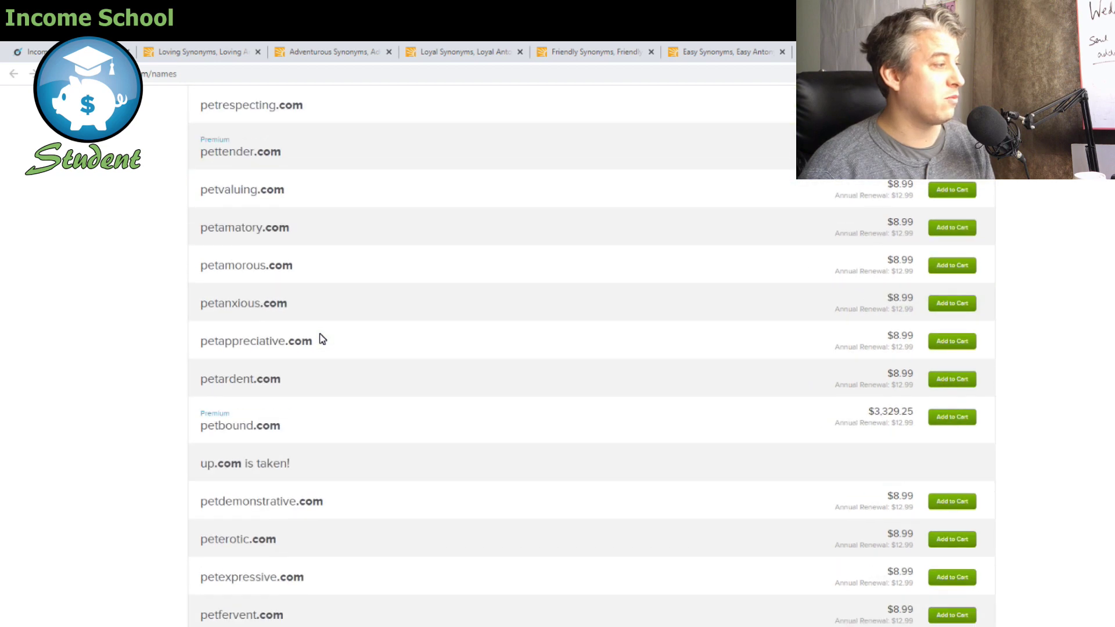
scroll(322, 339, down, 6)
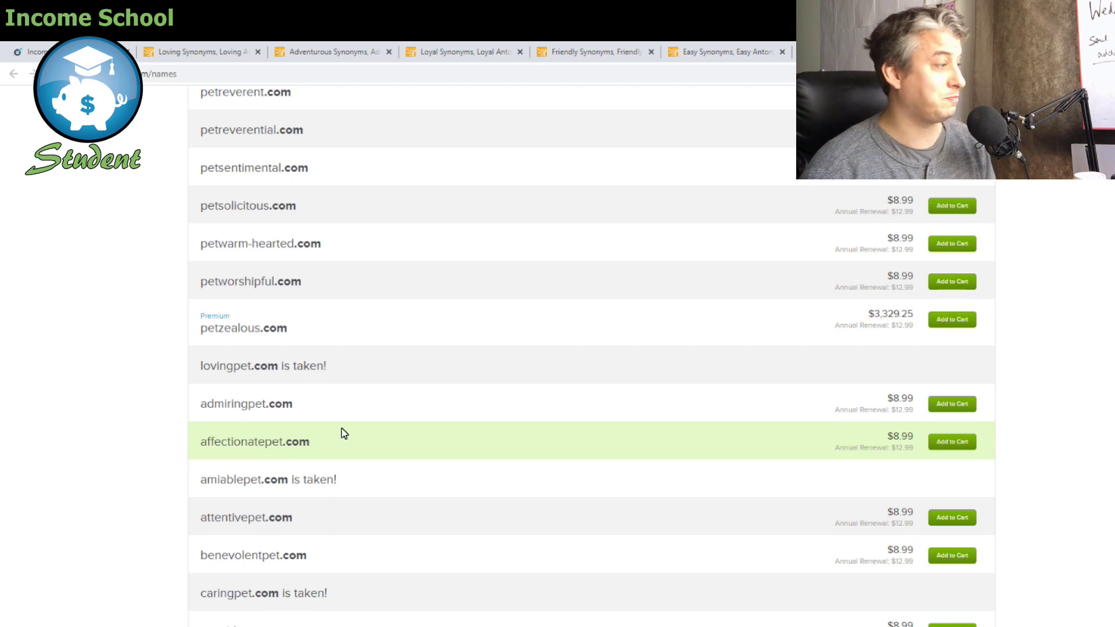
scroll(231, 468, down, 1)
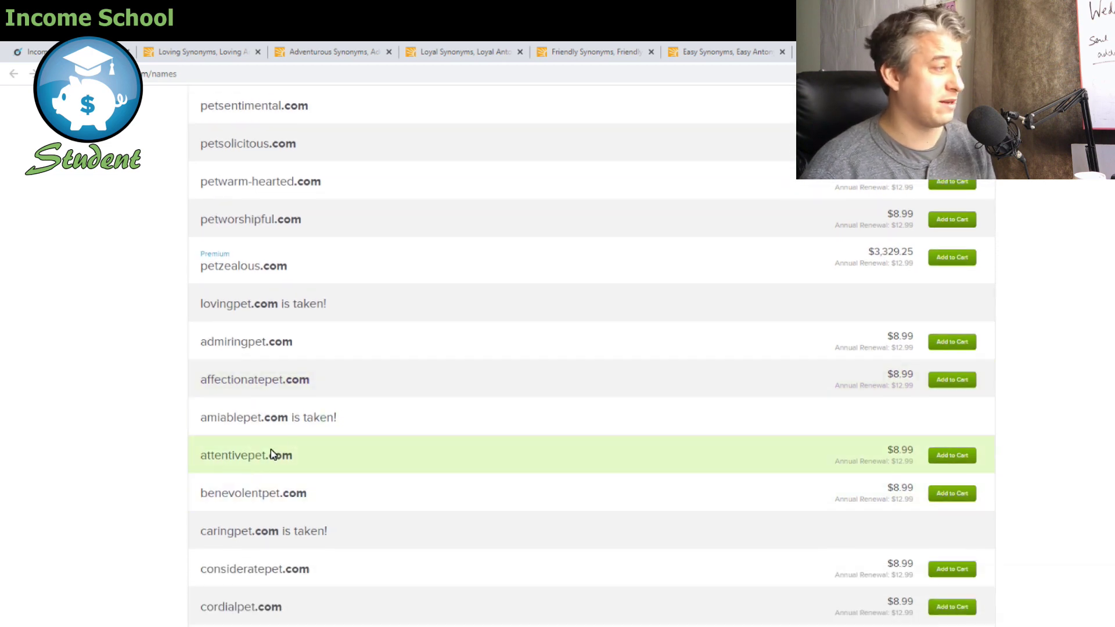
scroll(270, 449, down, 1)
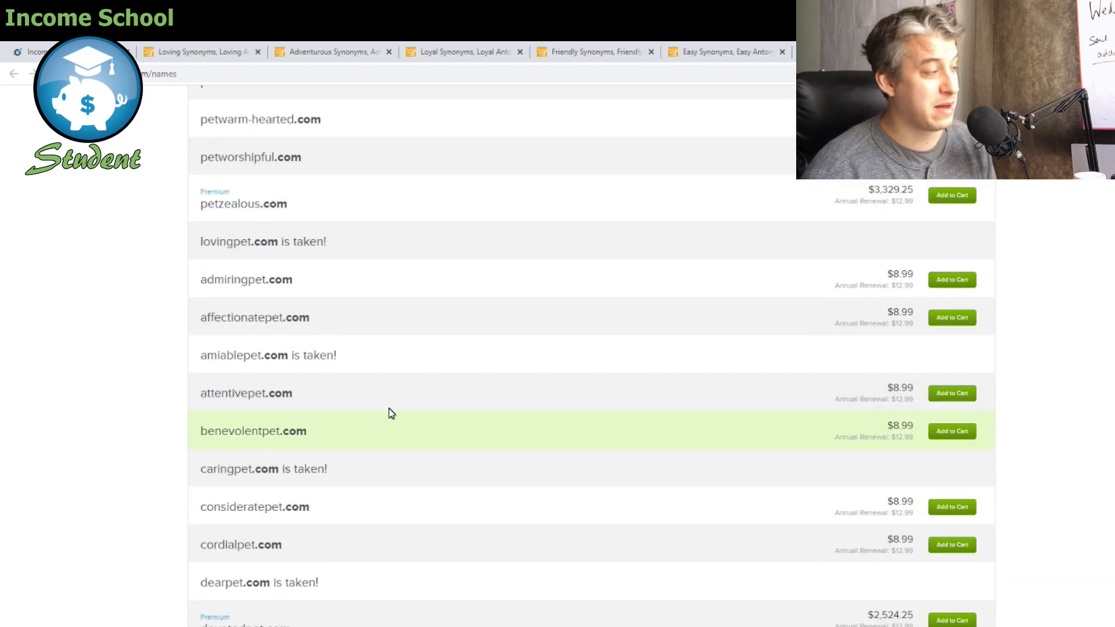
scroll(273, 450, down, 1)
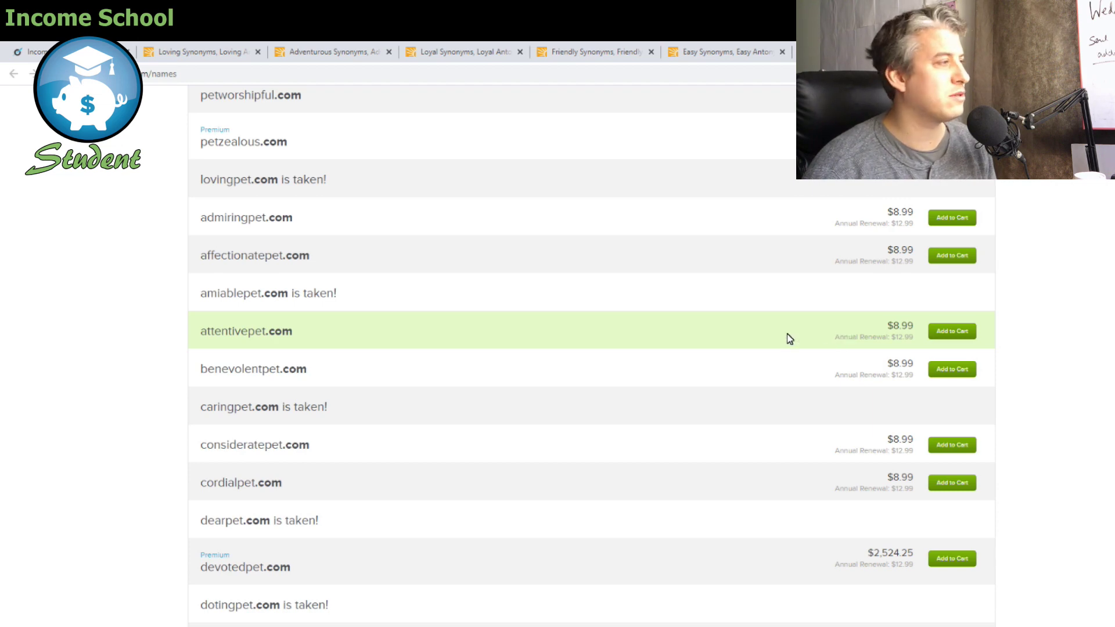
scroll(704, 350, down, 3)
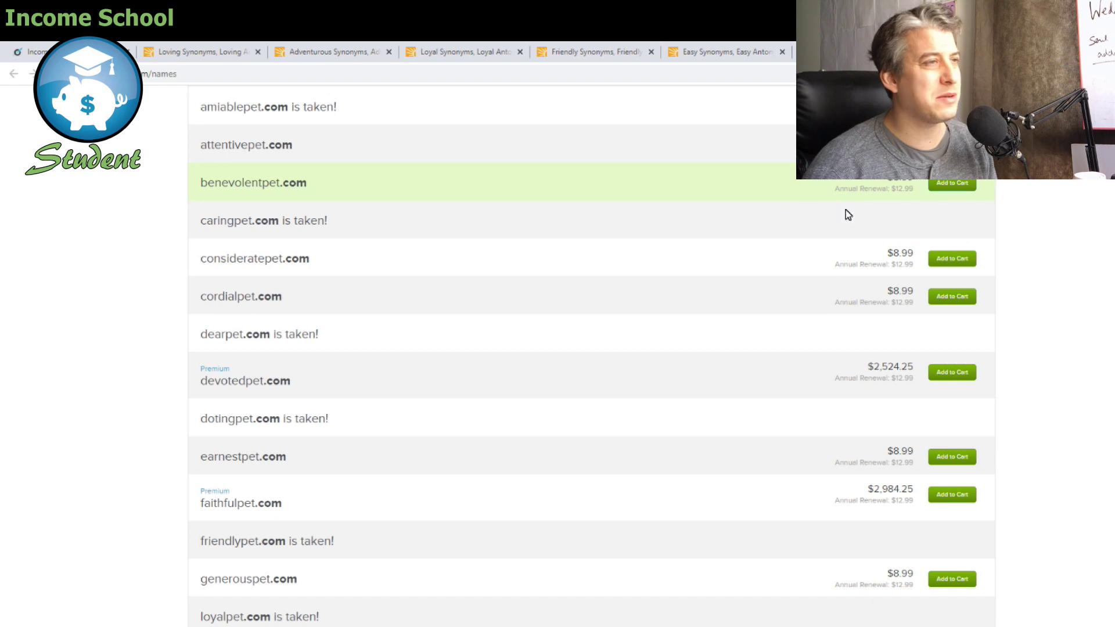
scroll(767, 308, down, 3)
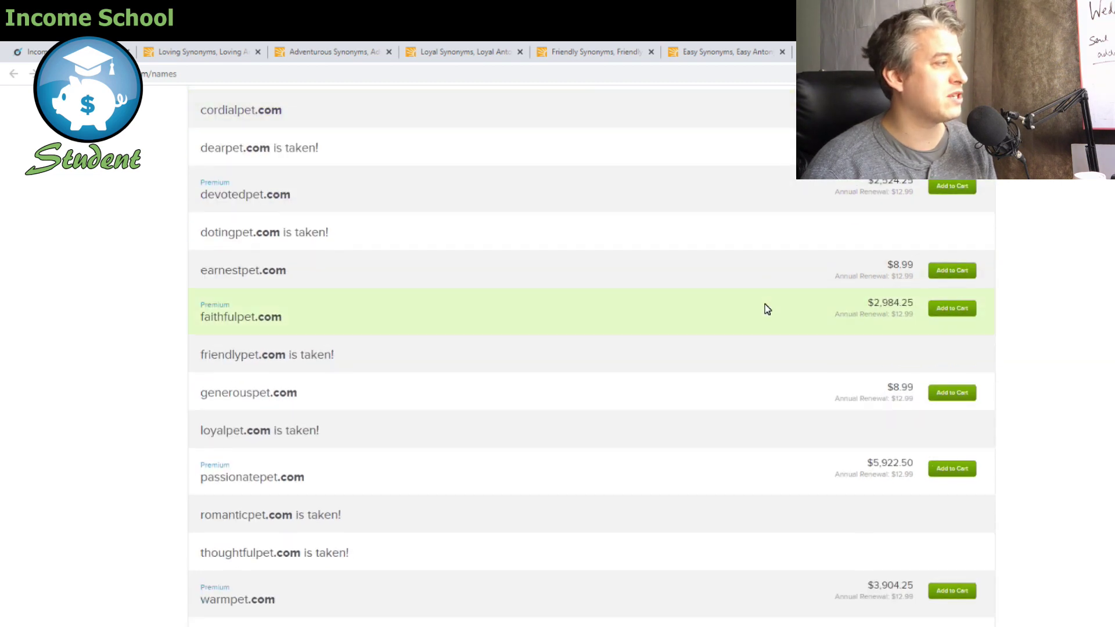
scroll(765, 308, up, 5)
Delete the 'pet' entries from A2:A51 in the 1ST KEYWORD column
key(alt+Tab)
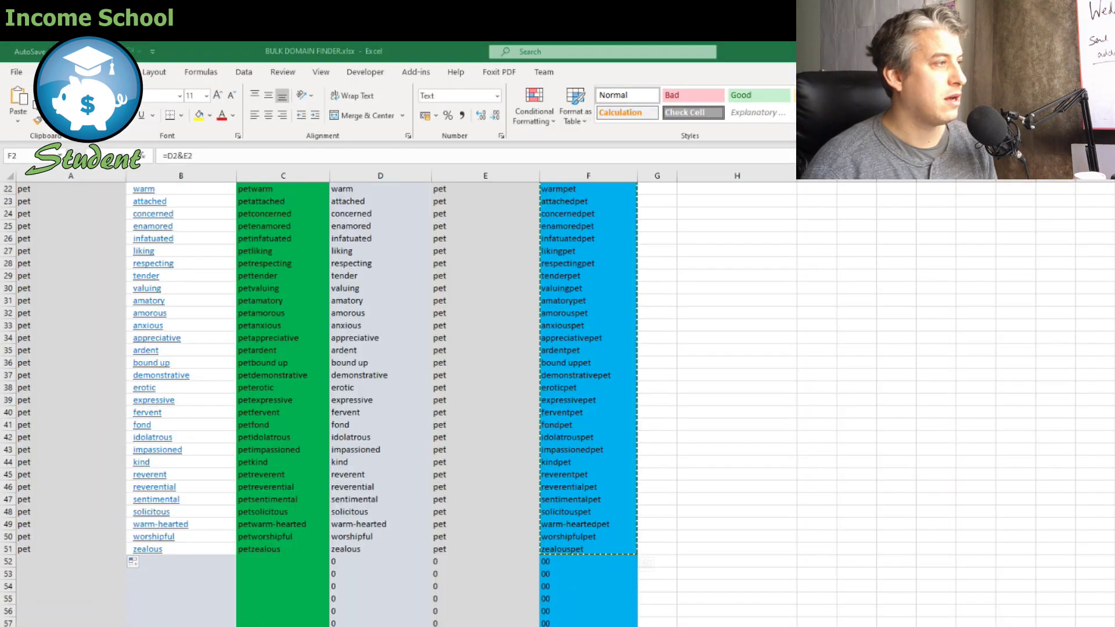
scroll(284, 535, up, 7)
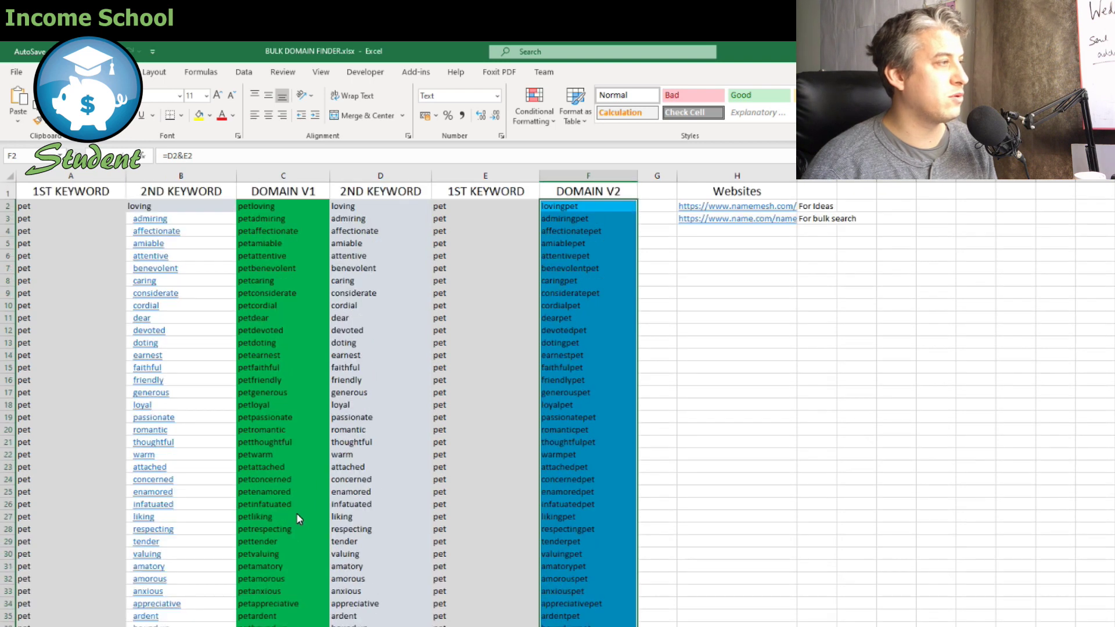
click(64, 207)
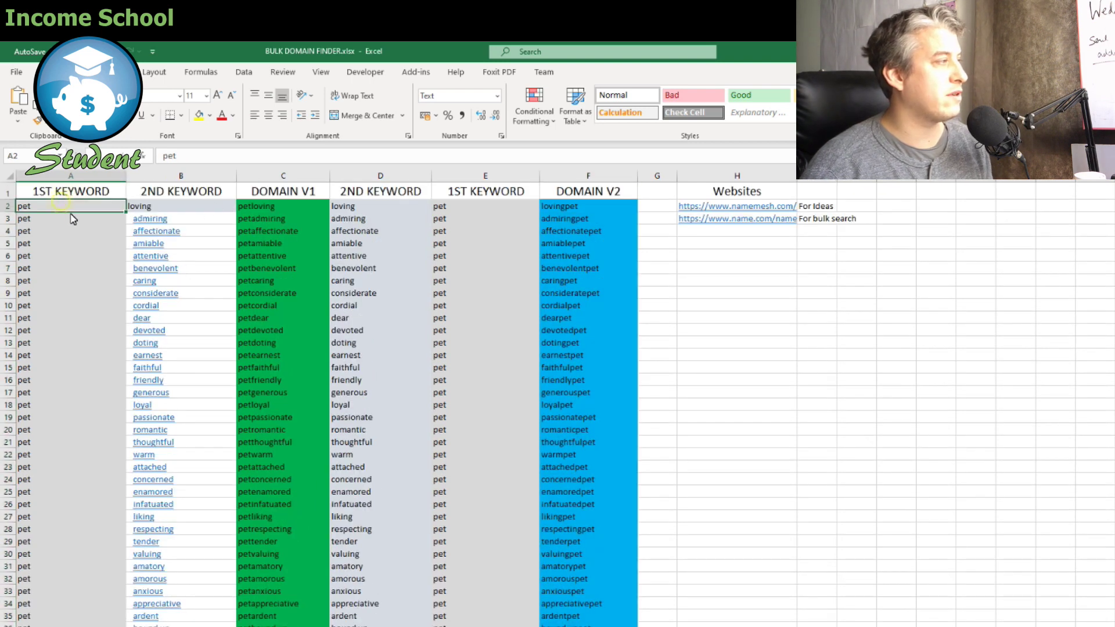
scroll(85, 424, down, 6)
scroll(85, 424, down, 3)
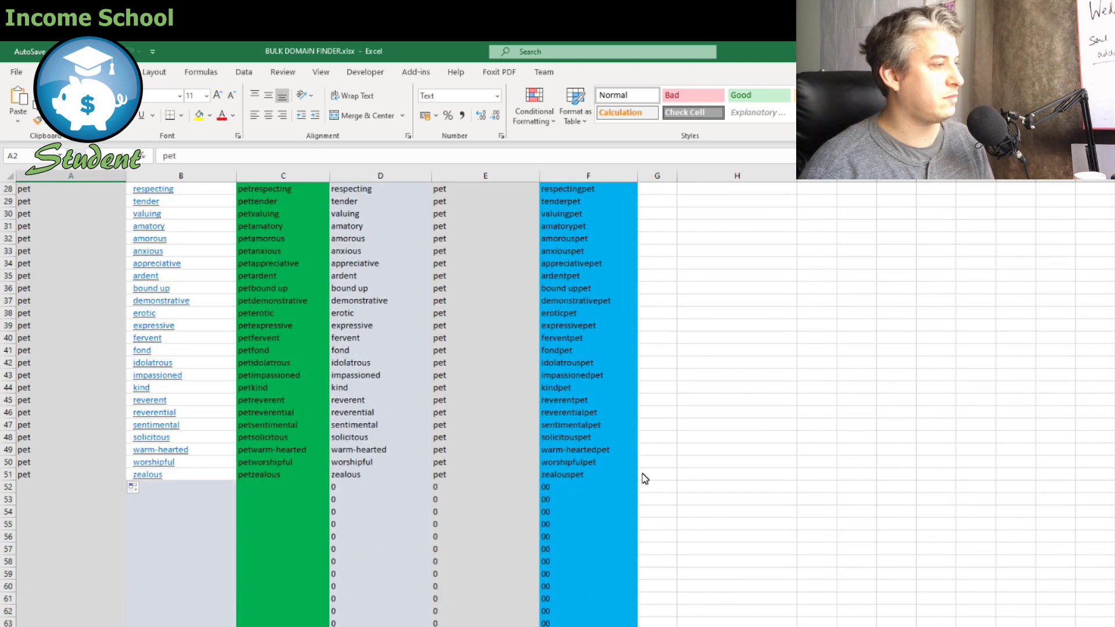
shift+click(109, 476)
key(Delete)
Delete the old synonym list from B2:B51 and return to cell A2
scroll(202, 291, up, 9)
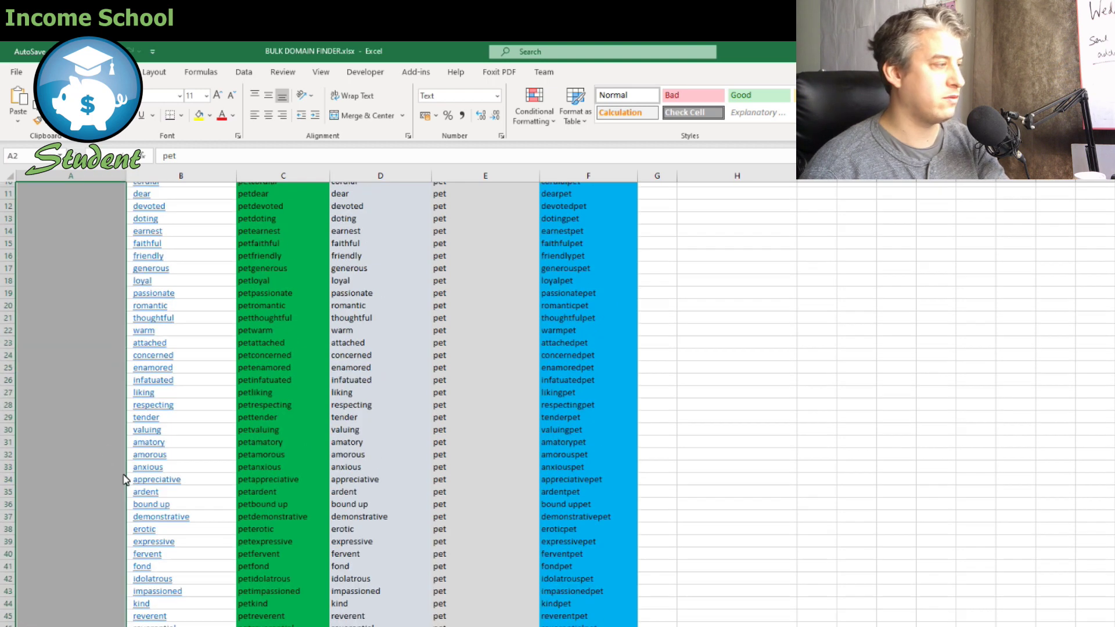
click(199, 207)
scroll(241, 389, down, 6)
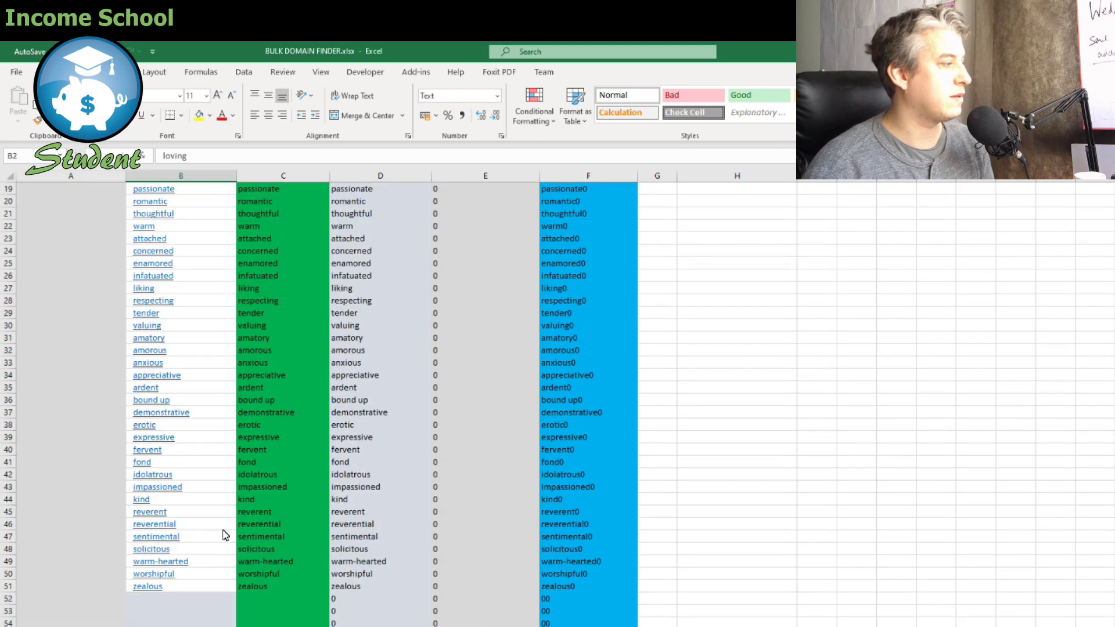
shift+click(223, 590)
key(Delete)
scroll(113, 254, up, 6)
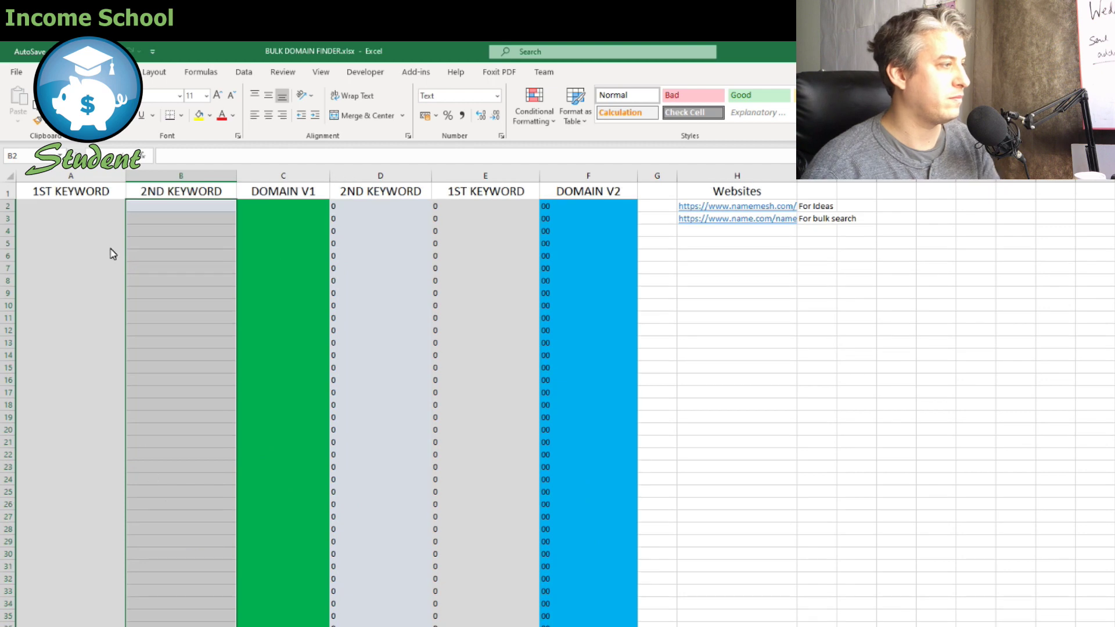
click(96, 207)
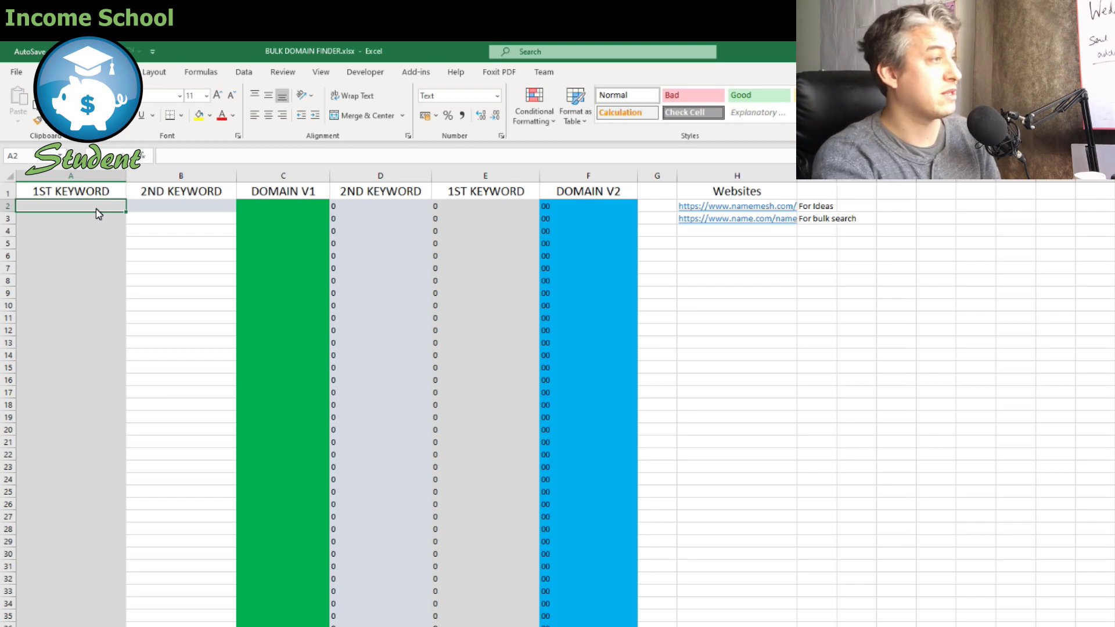
Enter 'dog' in A2 and copy it down column A for a couple hundred rows
text(dog)
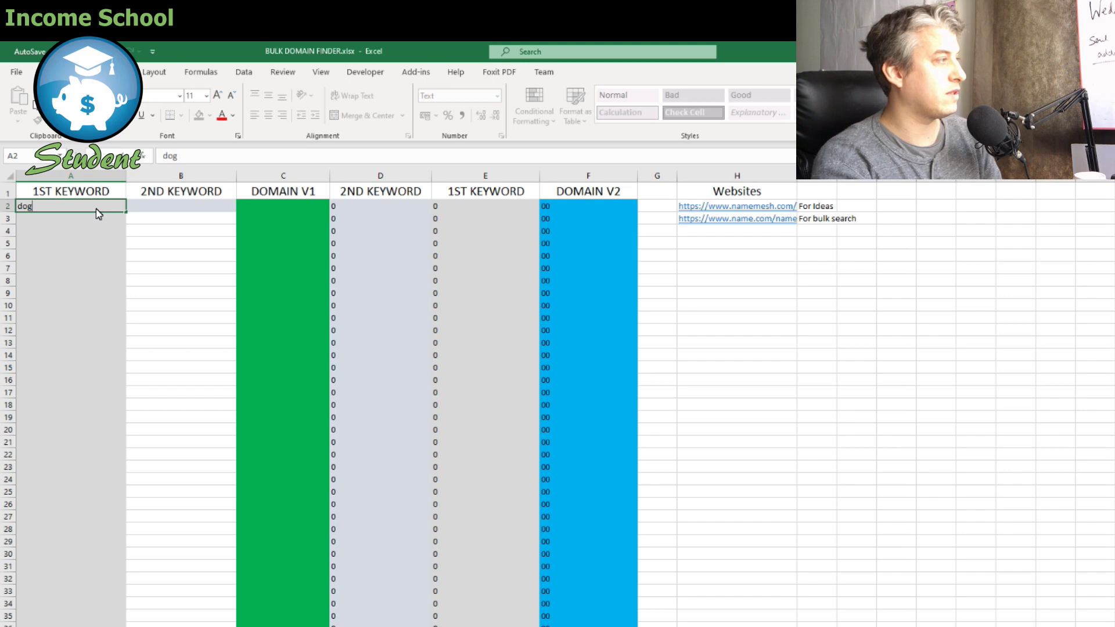
key(Return)
click(96, 208)
drag(126, 212, 134, 624)
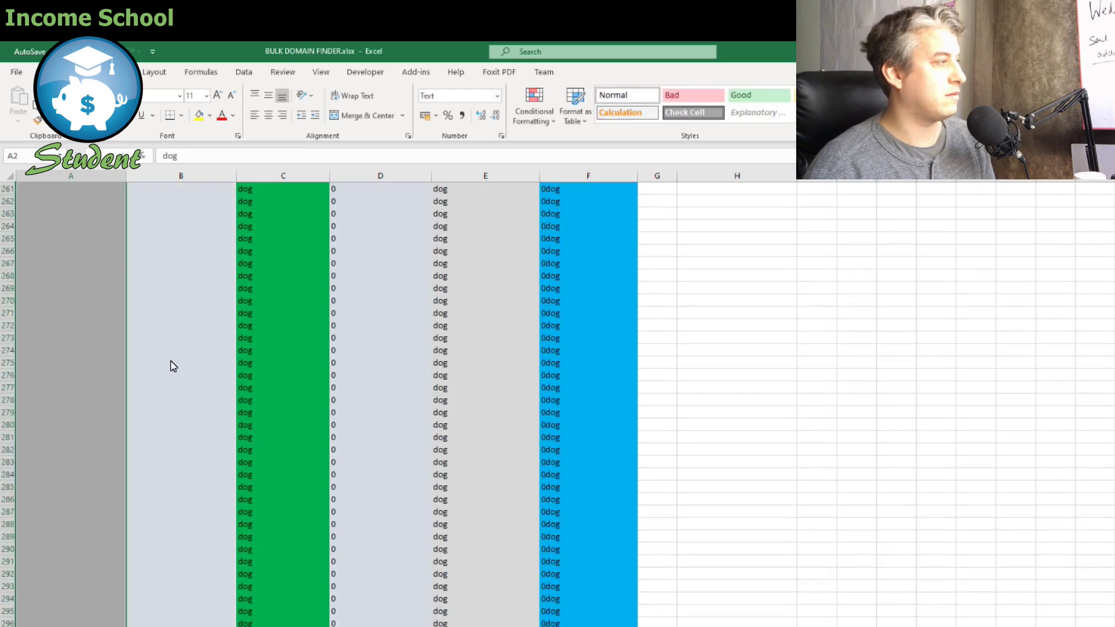
scroll(197, 187, up, 4)
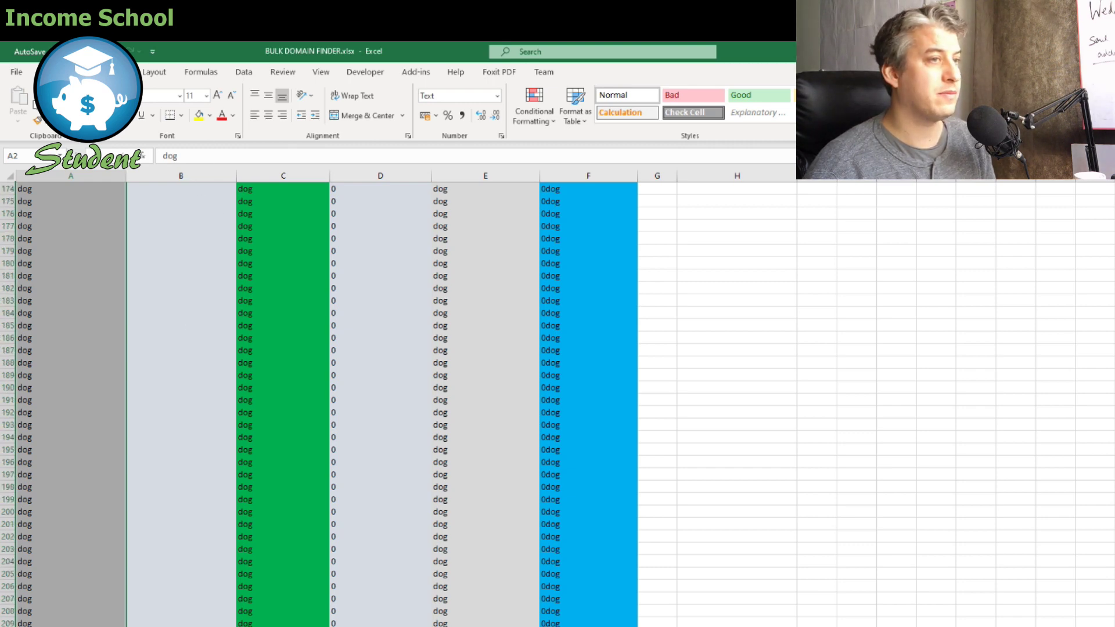
key(ctrl+BackSpace)
click(197, 207)
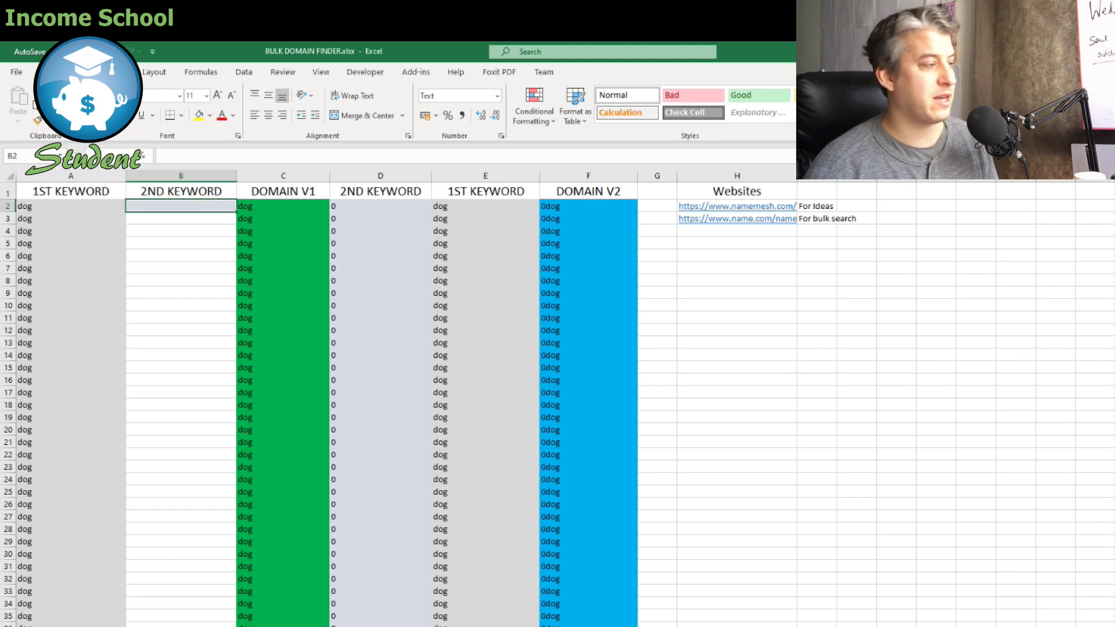
Bring up the Thesaurus.com synonyms page for 'loving' in the browser
key(alt+Tab)
scroll(255, 322, up, 15)
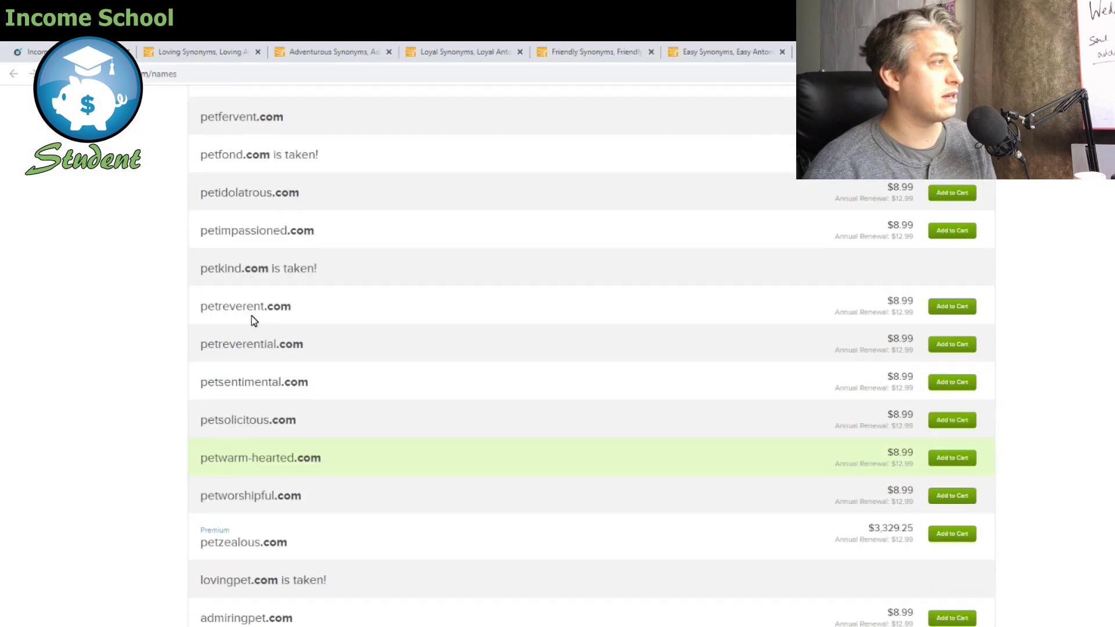
scroll(850, 238, up, 10)
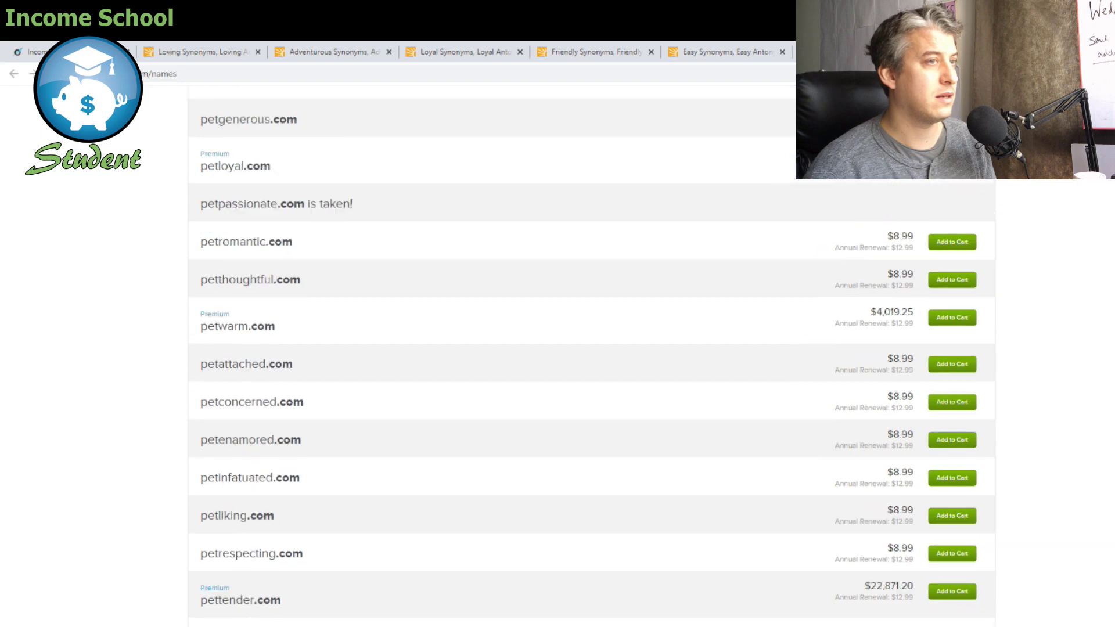
click(225, 49)
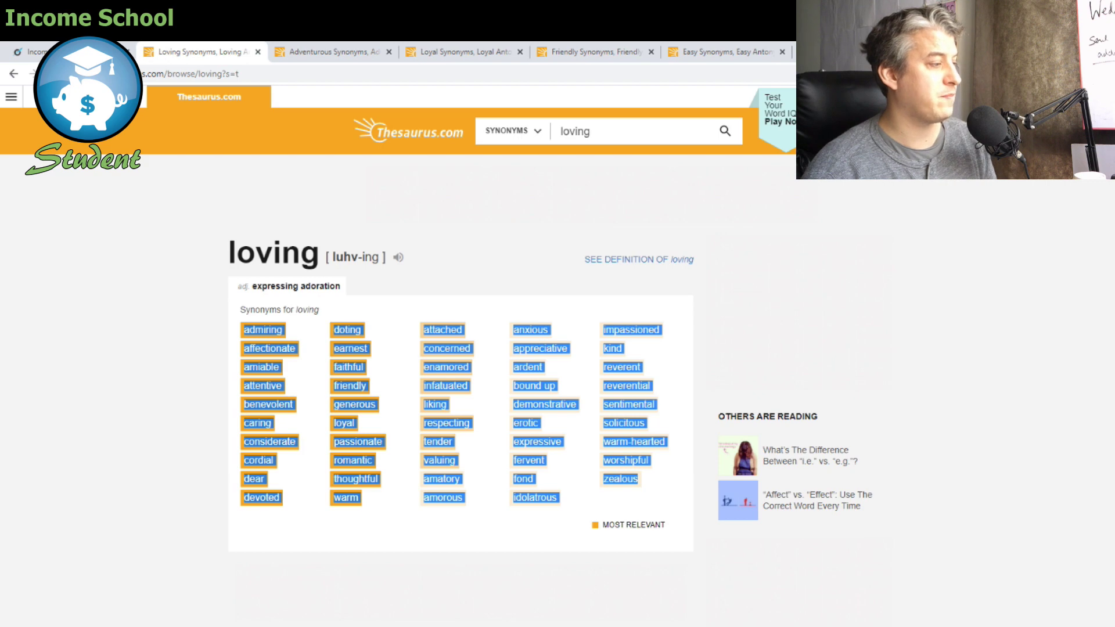
Enter loving as the second keyword in B2 and paste its synonyms below it
key(alt+Tab)
text(l)
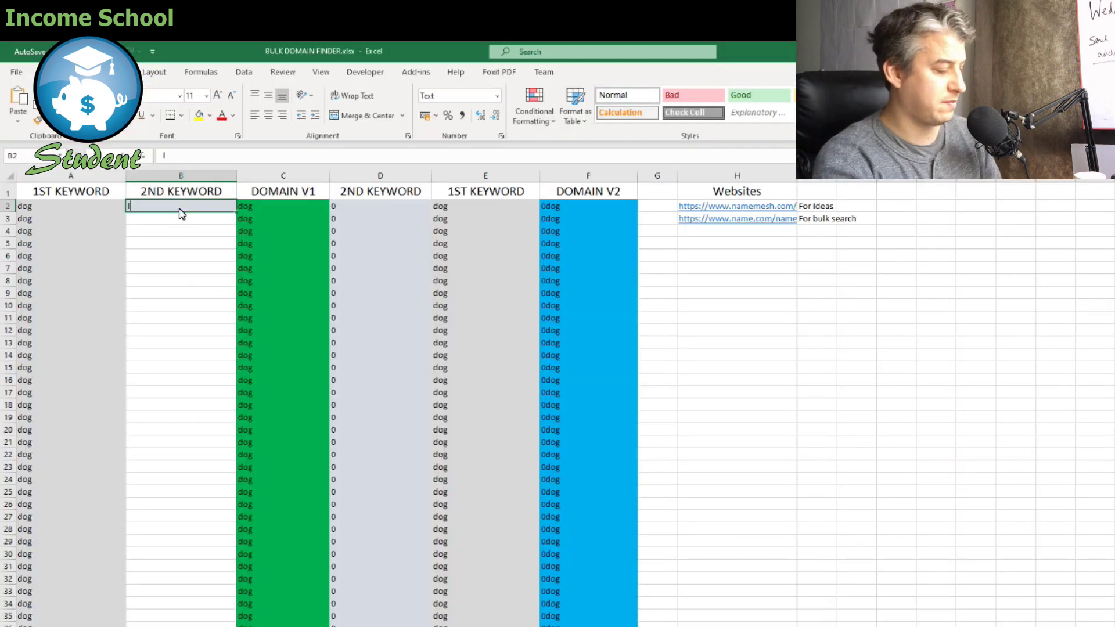
text(ving)
key(BackSpace)
key(BackSpace)
key(BackSpace)
key(BackSpace)
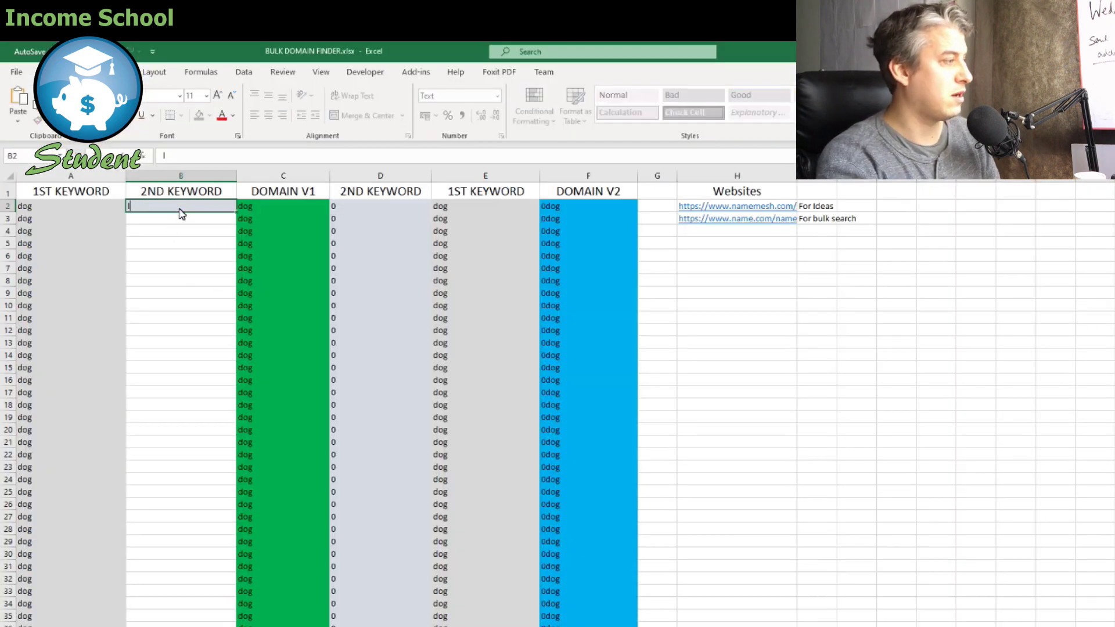
text(oving)
key(Return)
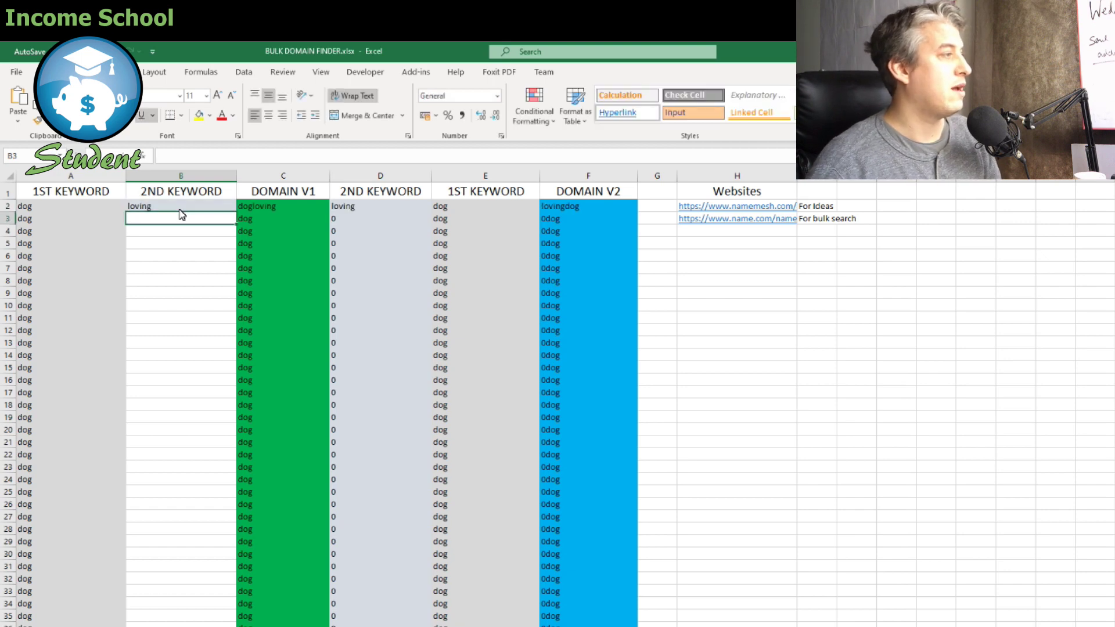
key(ctrl+v)
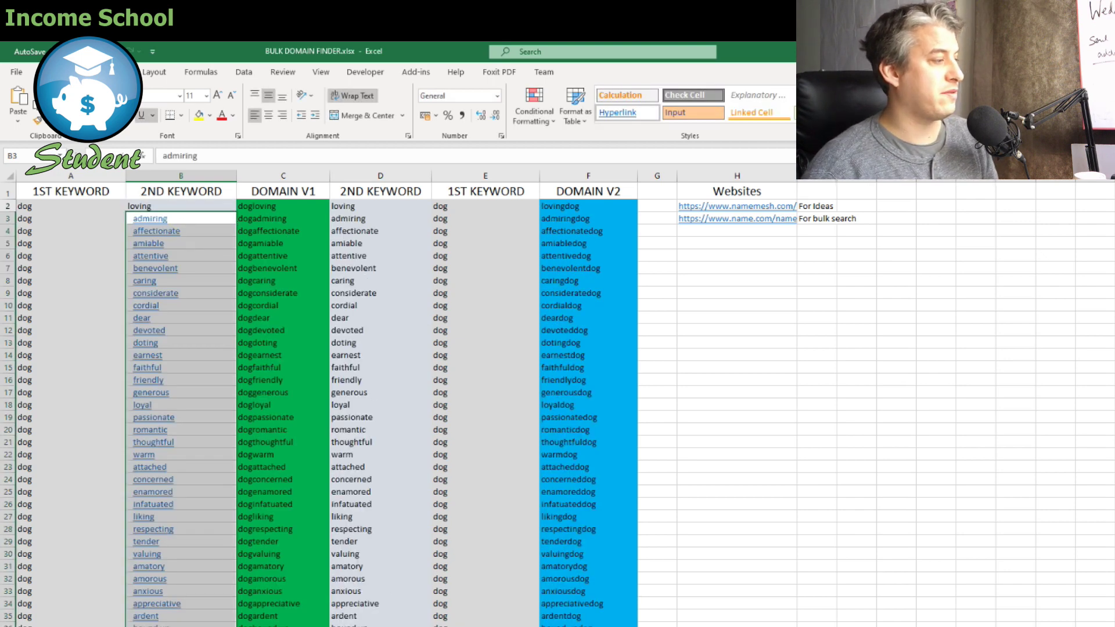
Select the adventurous synonyms on Thesaurus.com and paste them into column B from B52
key(alt+Tab)
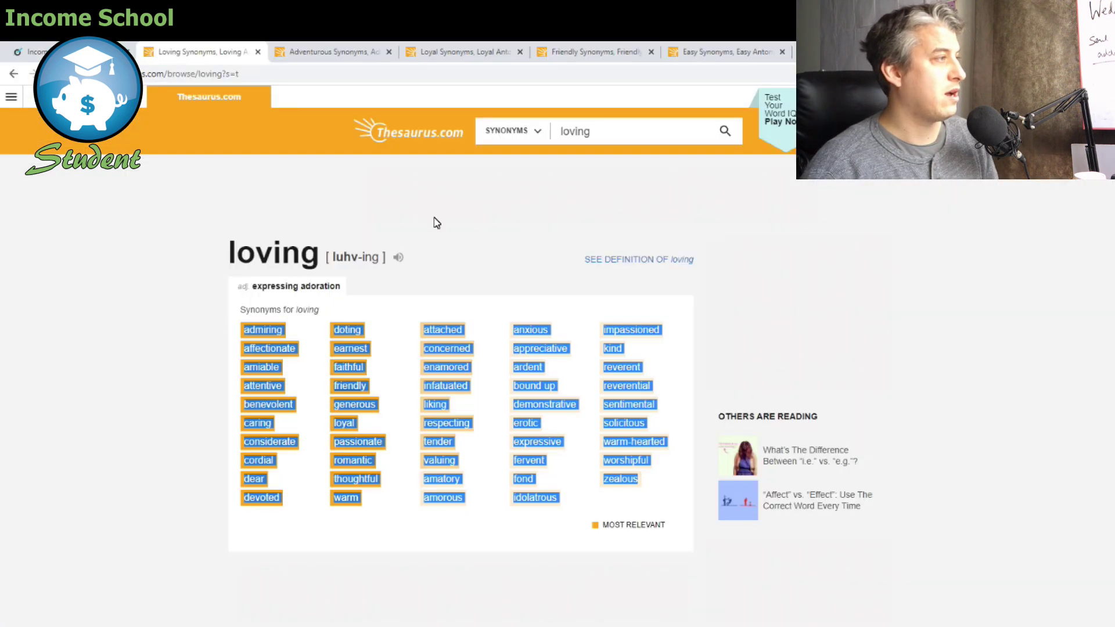
click(308, 53)
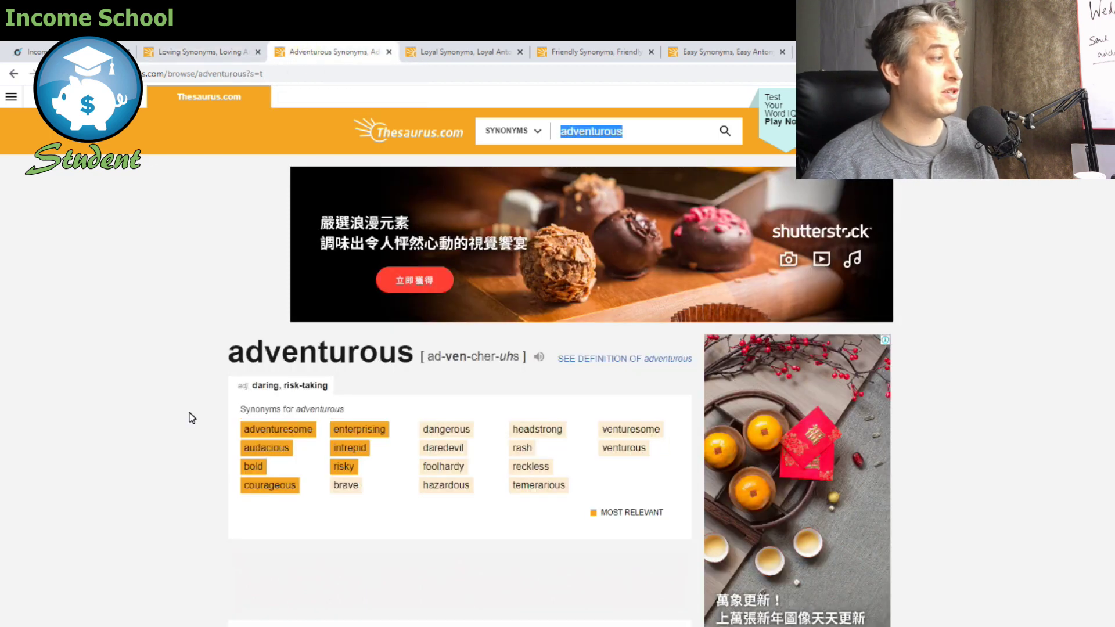
drag(197, 431, 594, 487)
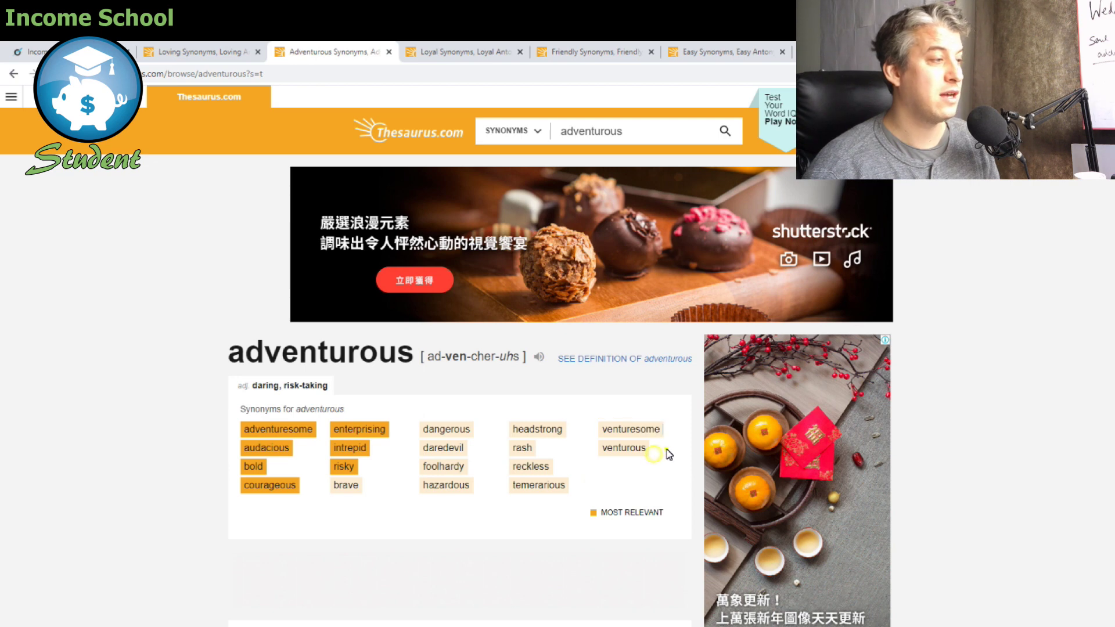
drag(667, 453, 234, 432)
key(ctrl+c)
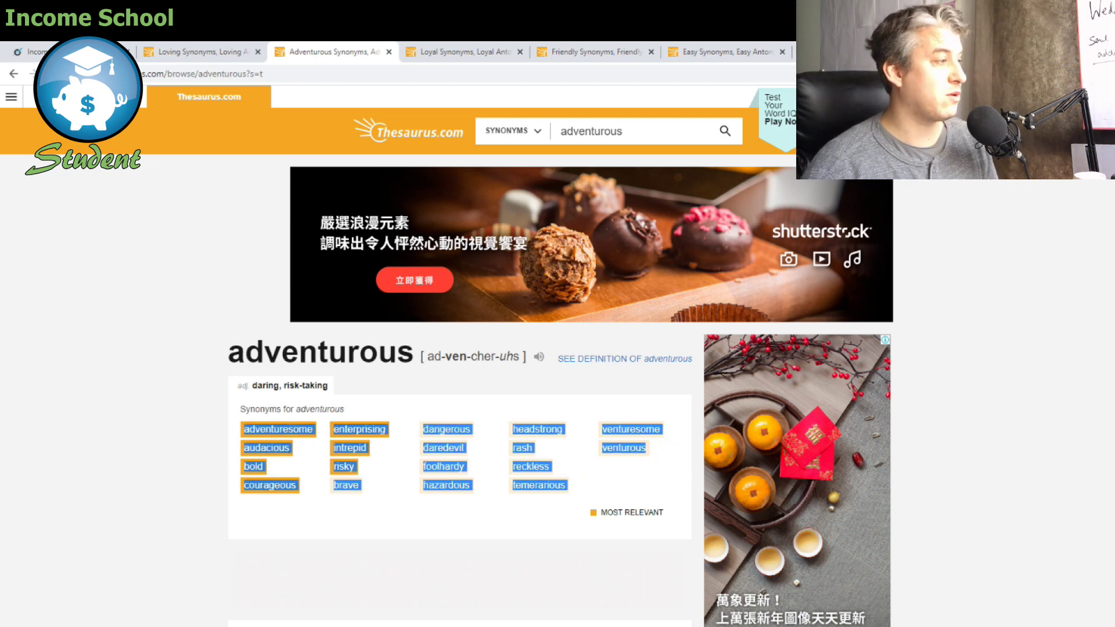
mouse_move(501, 626)
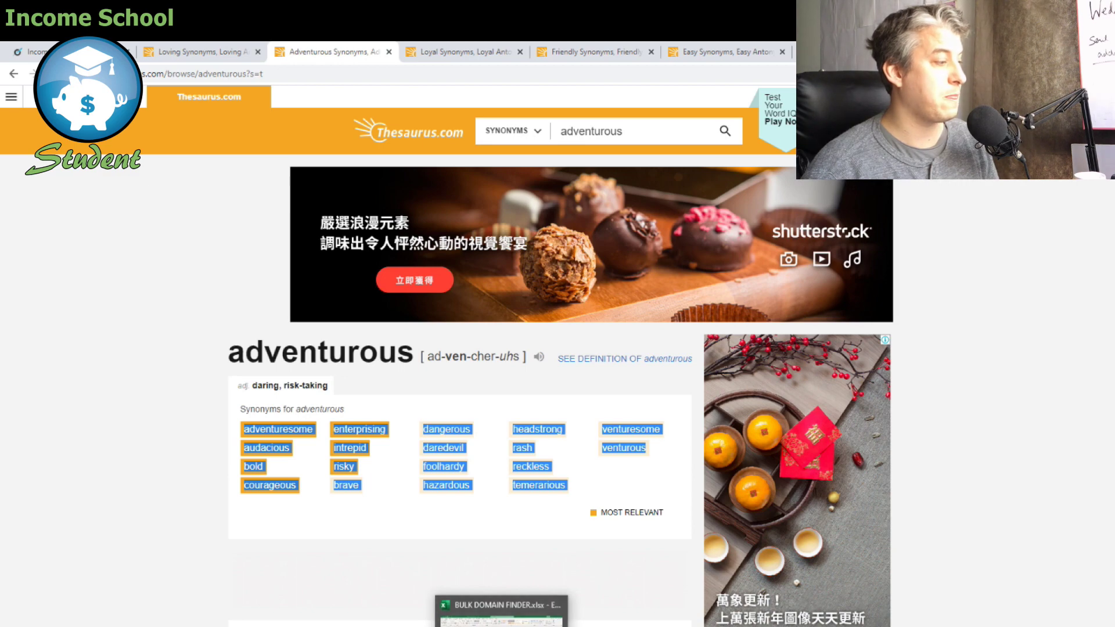
click(501, 615)
scroll(166, 494, down, 8)
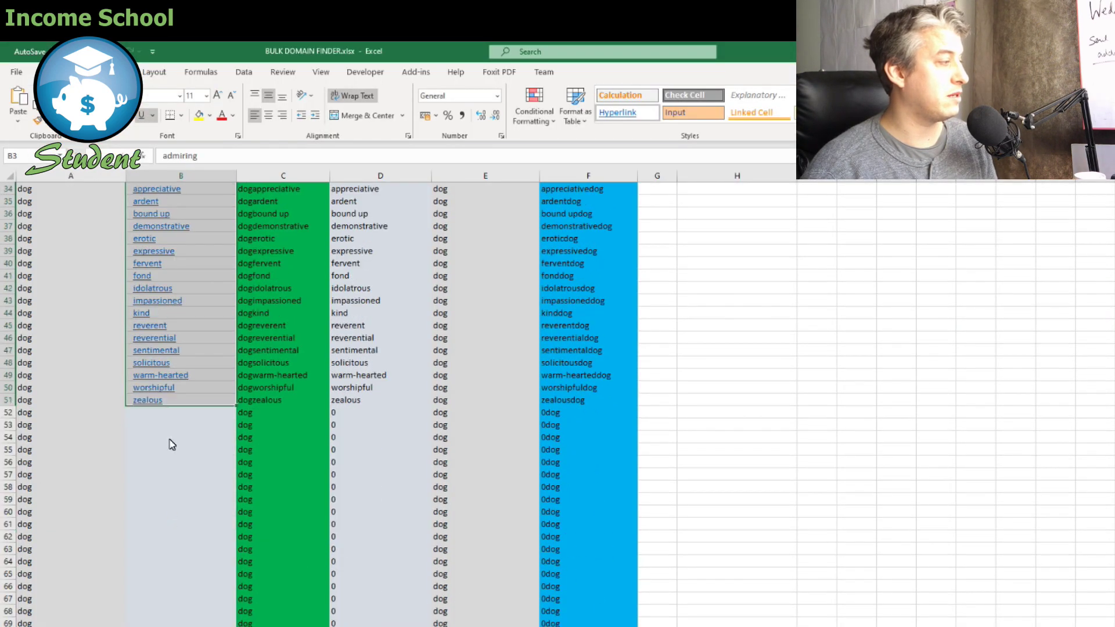
click(175, 414)
key(ctrl+v)
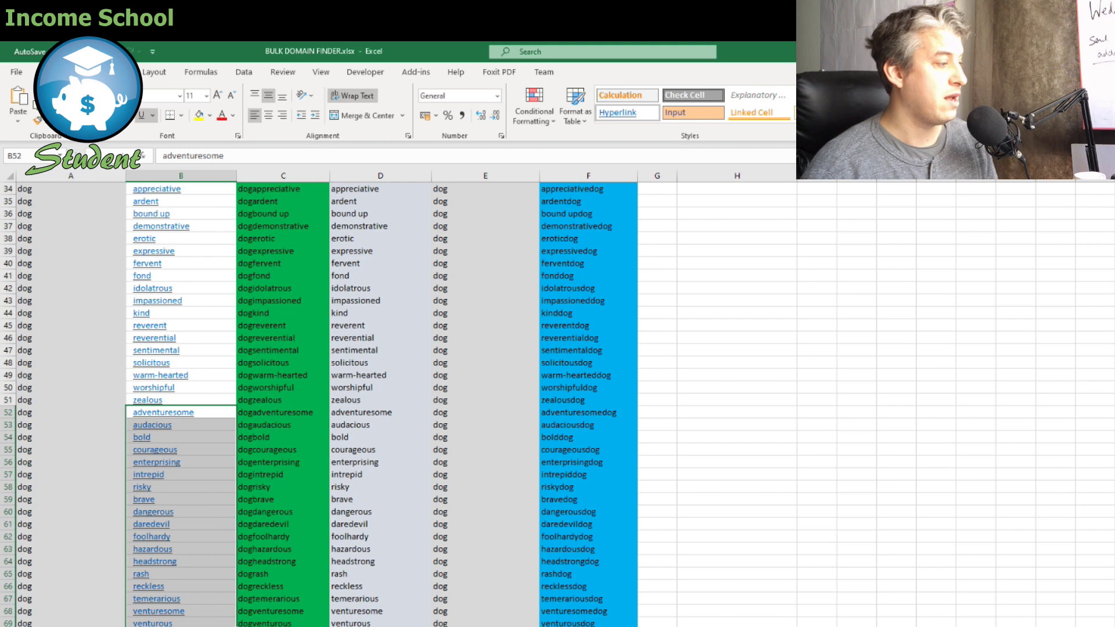
Select the loyal synonyms and paste them into column B starting at B70
key(alt+Tab)
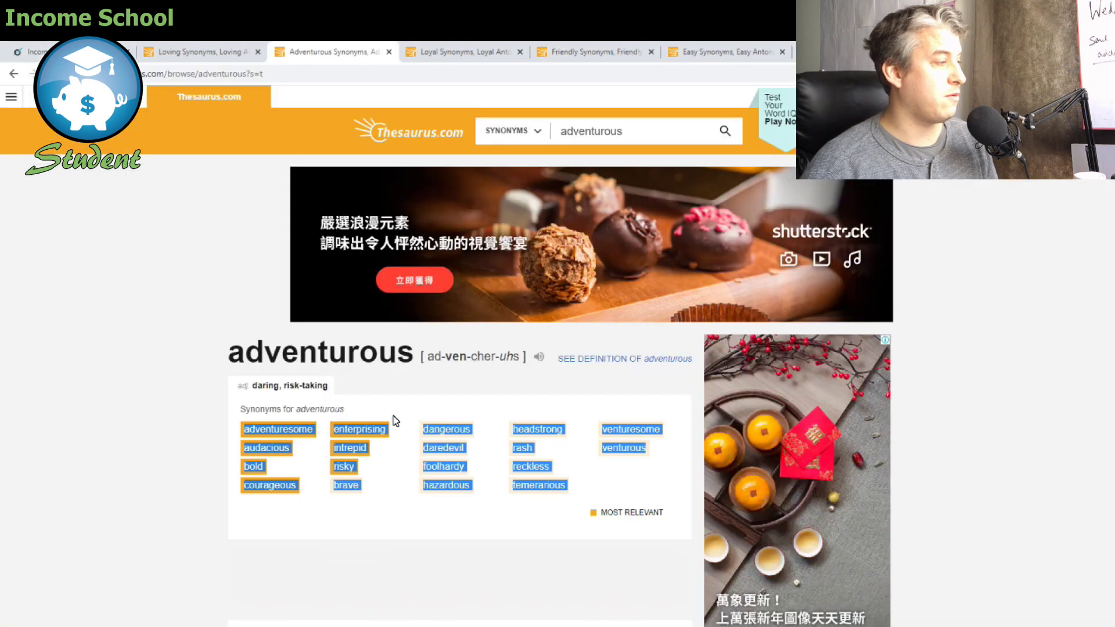
click(445, 53)
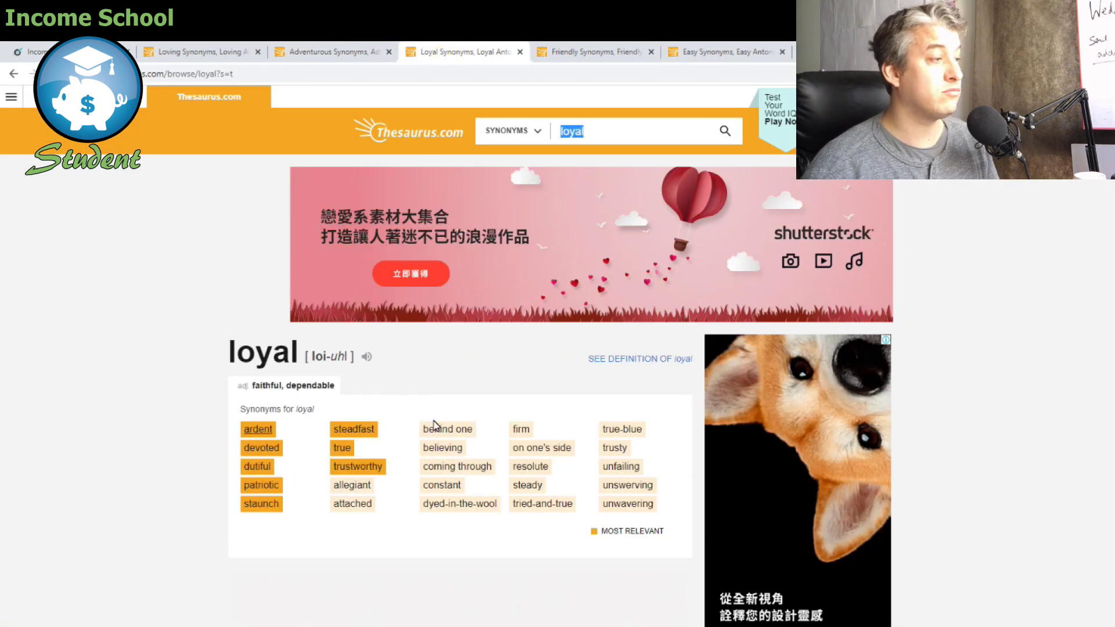
drag(669, 506, 241, 430)
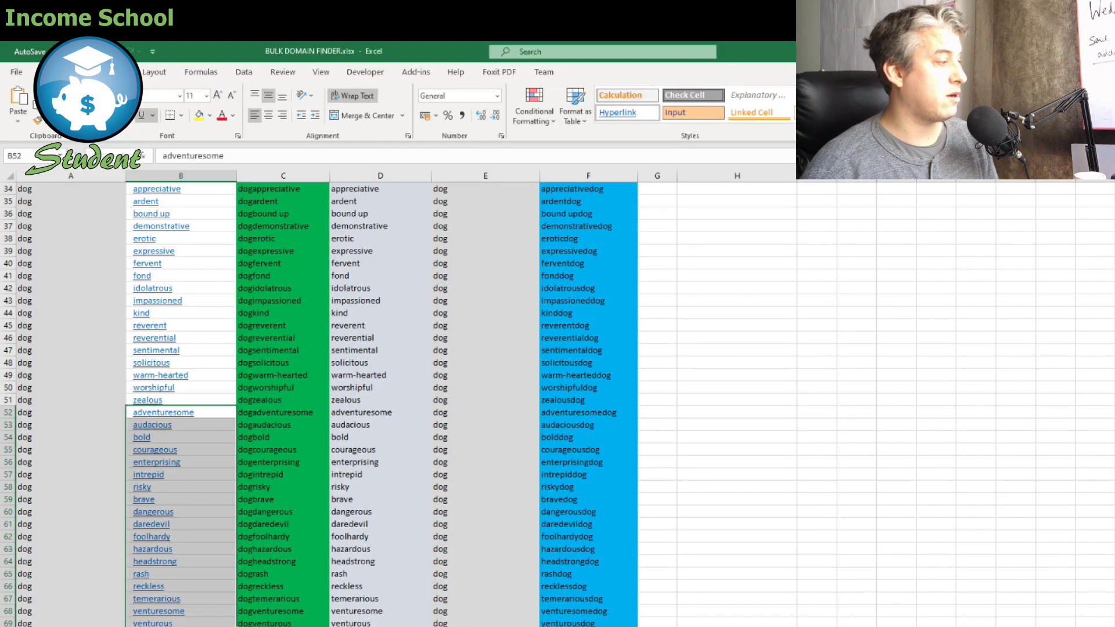
click(174, 626)
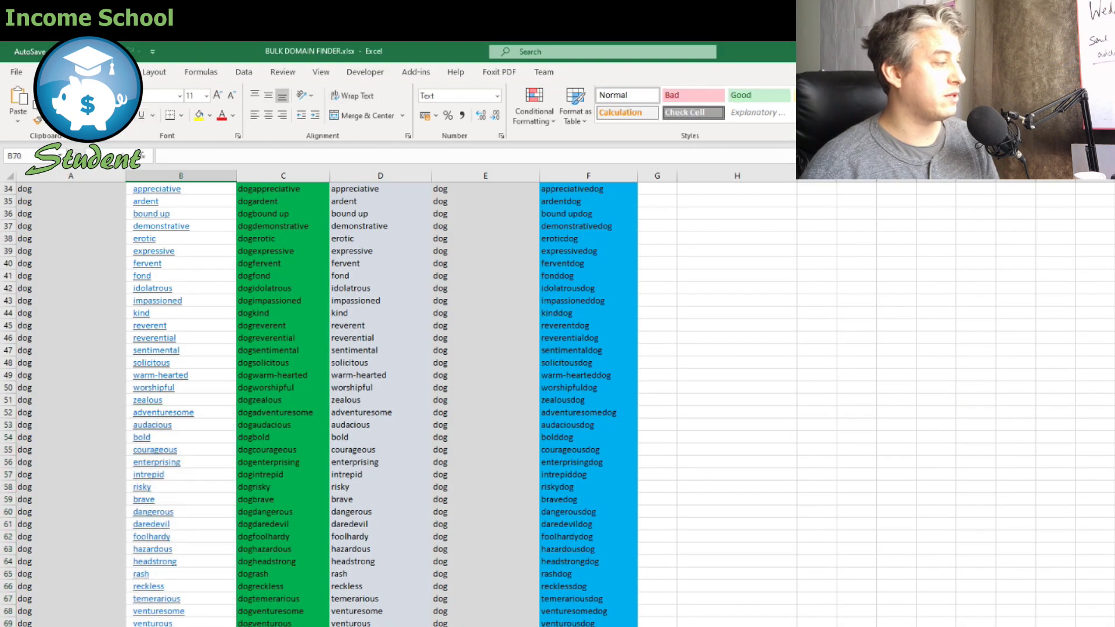
scroll(200, 580, down, 3)
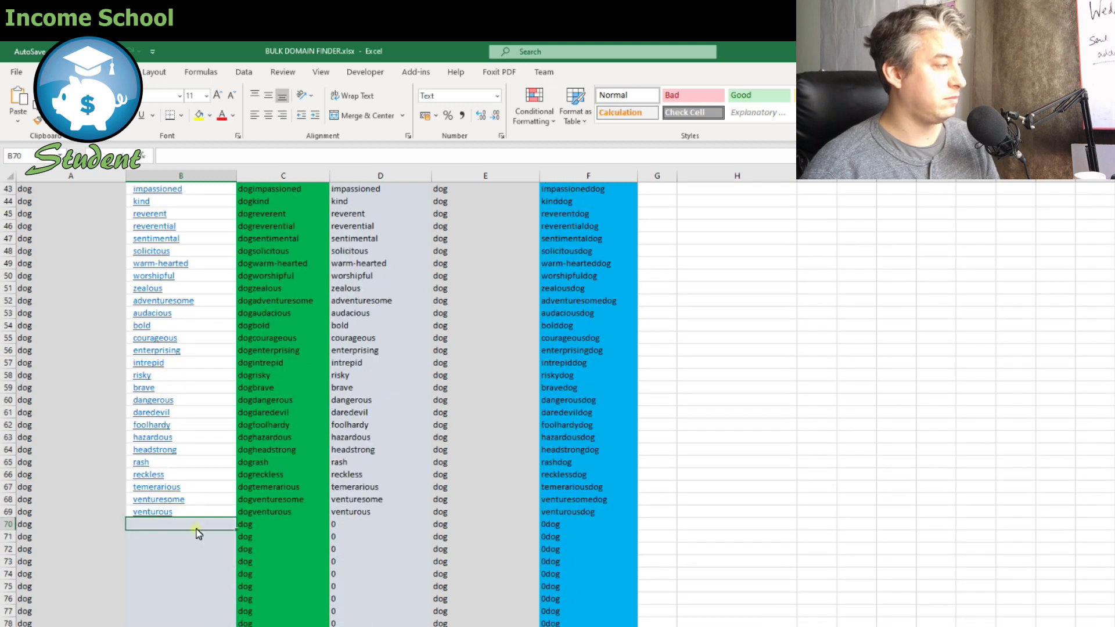
key(ctrl+v)
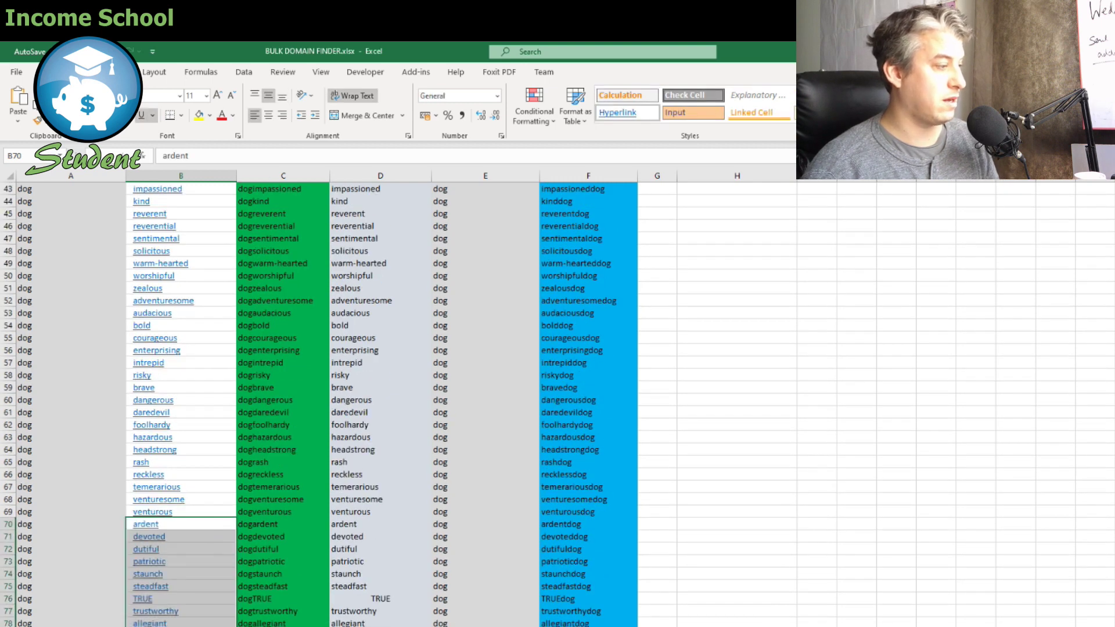
key(alt+Tab)
Copy the friendly synonyms and paste them into column B below unwavering
click(590, 52)
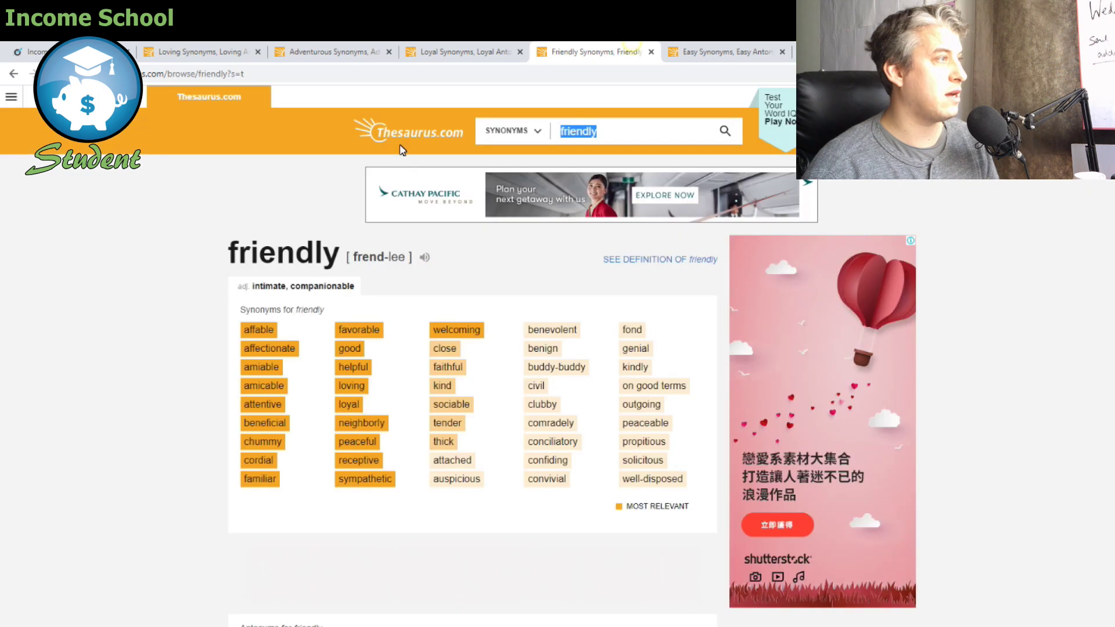
drag(691, 483, 246, 338)
key(ctrl+c)
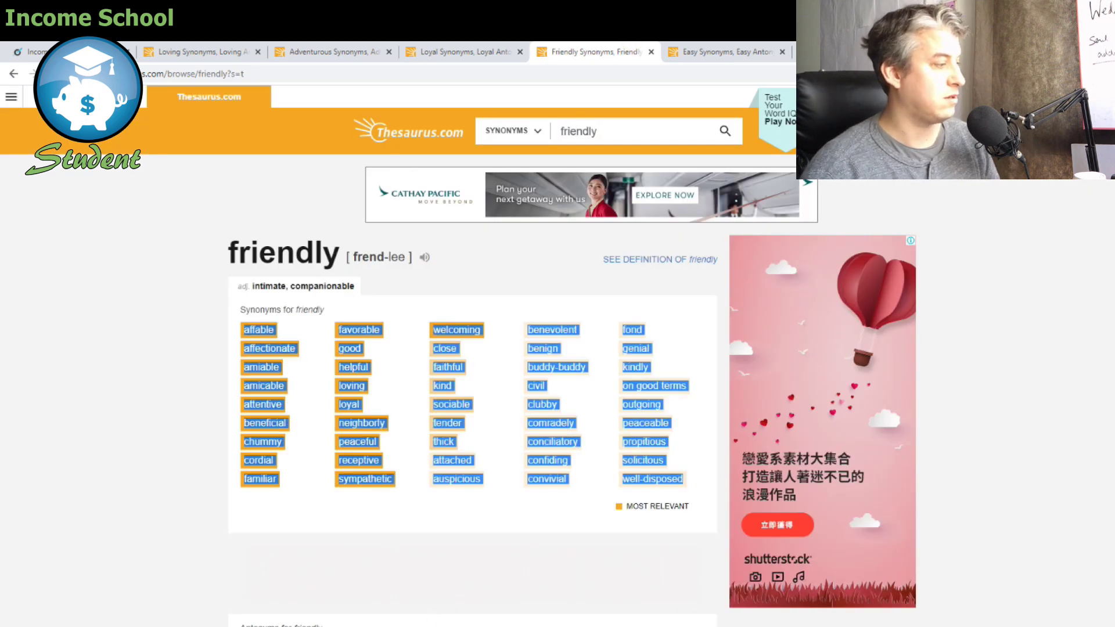
key(alt+Tab)
key(ctrl+shift+Down)
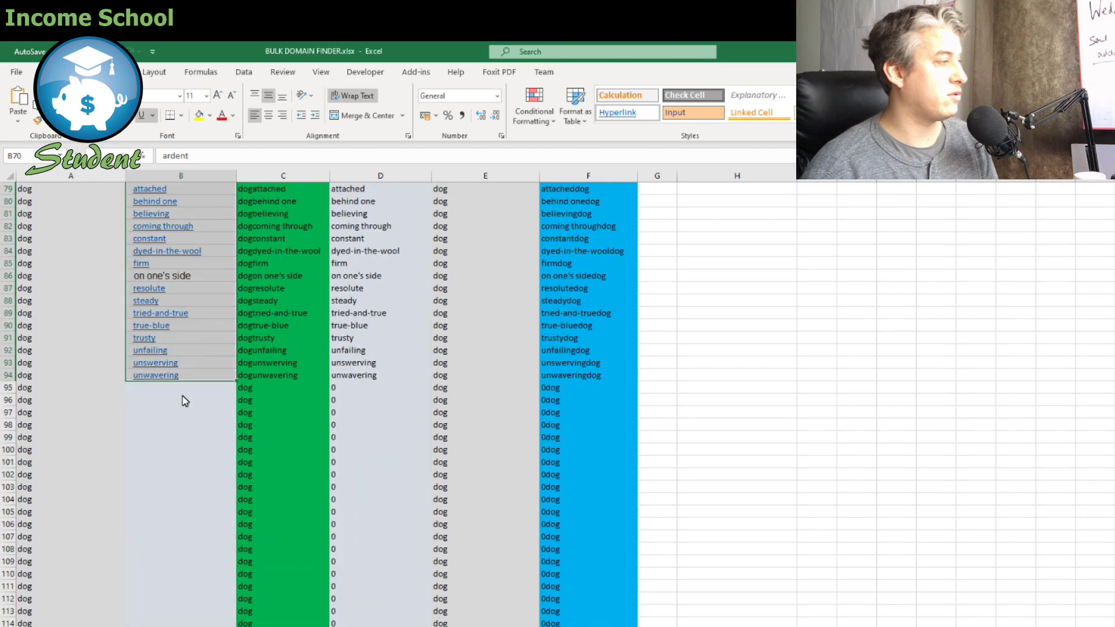
click(184, 400)
click(186, 388)
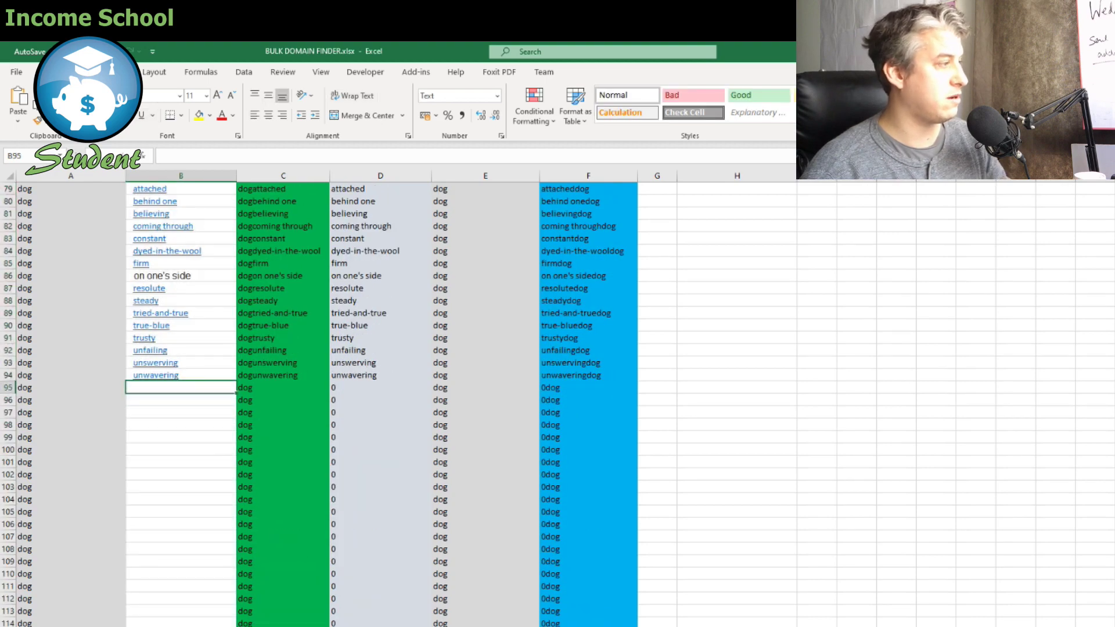
key(ctrl+v)
key(alt+Tab)
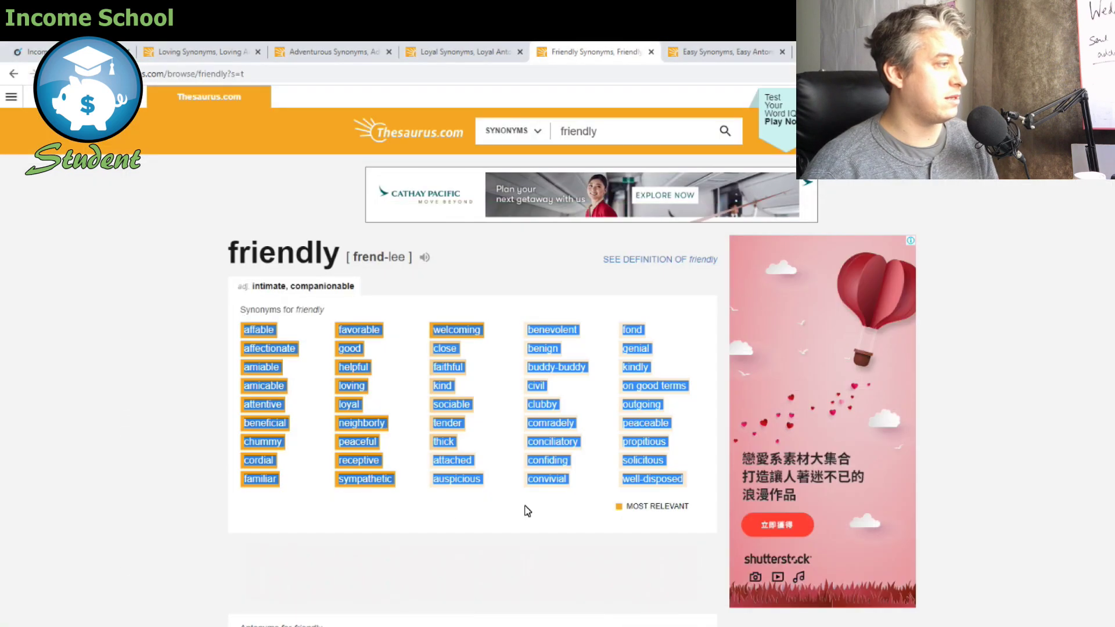
Select the easy synonyms and paste them into column B below well-disposed
click(726, 52)
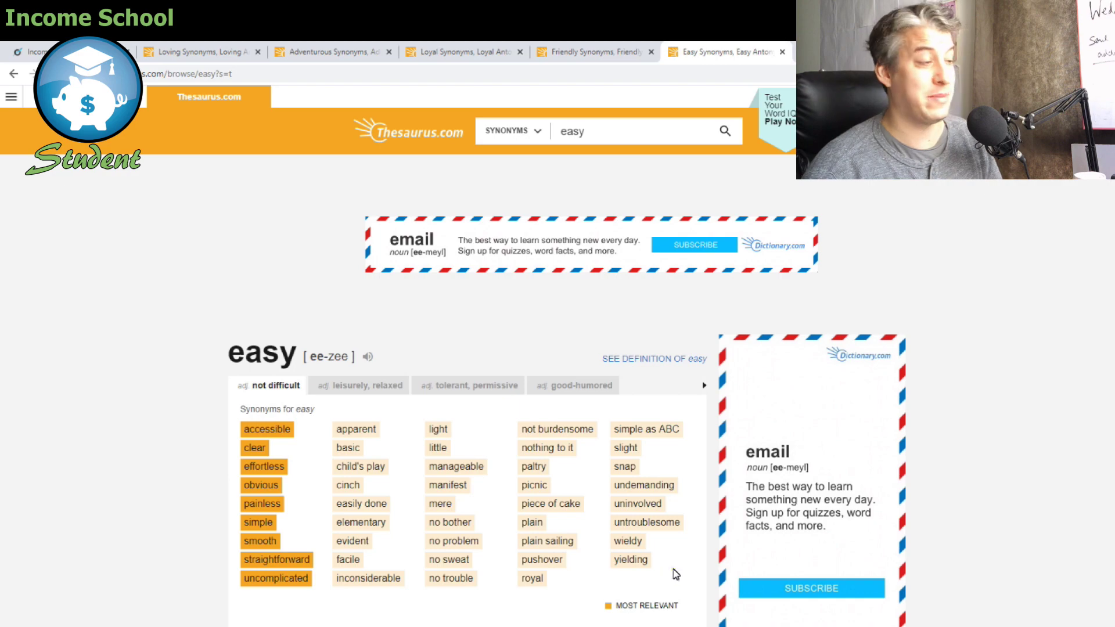
drag(675, 574, 245, 435)
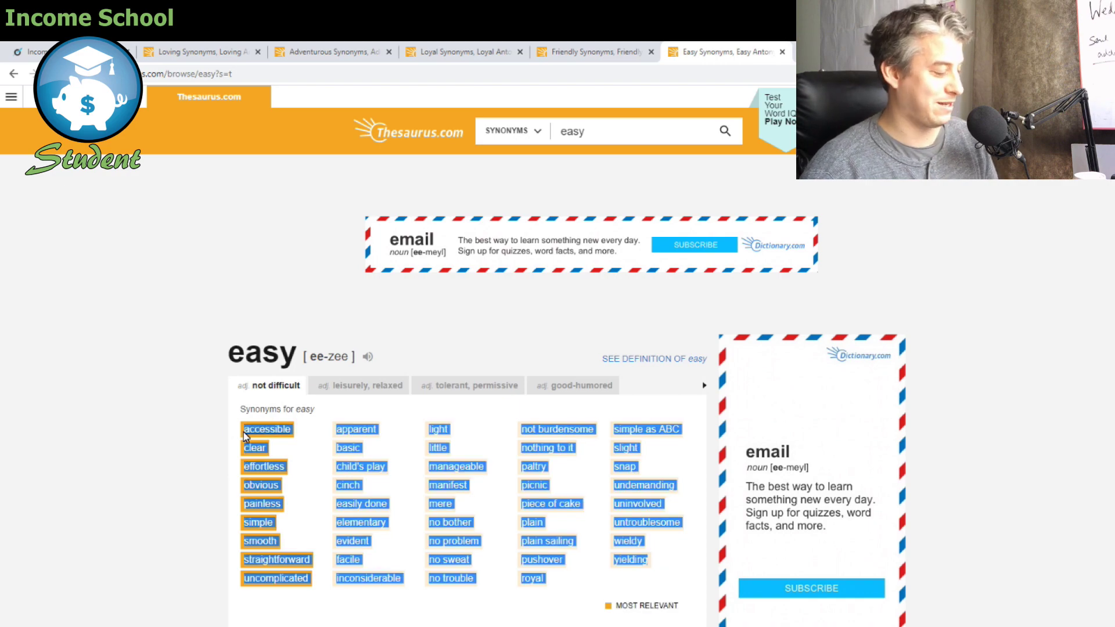
key(alt+Tab)
scroll(224, 462, down, 15)
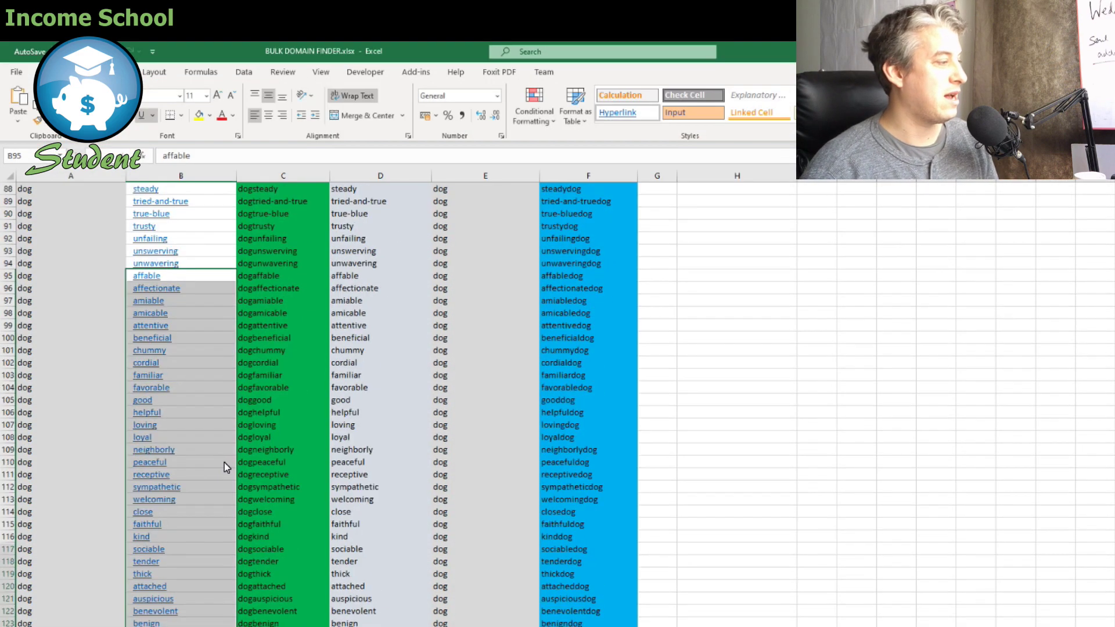
click(195, 428)
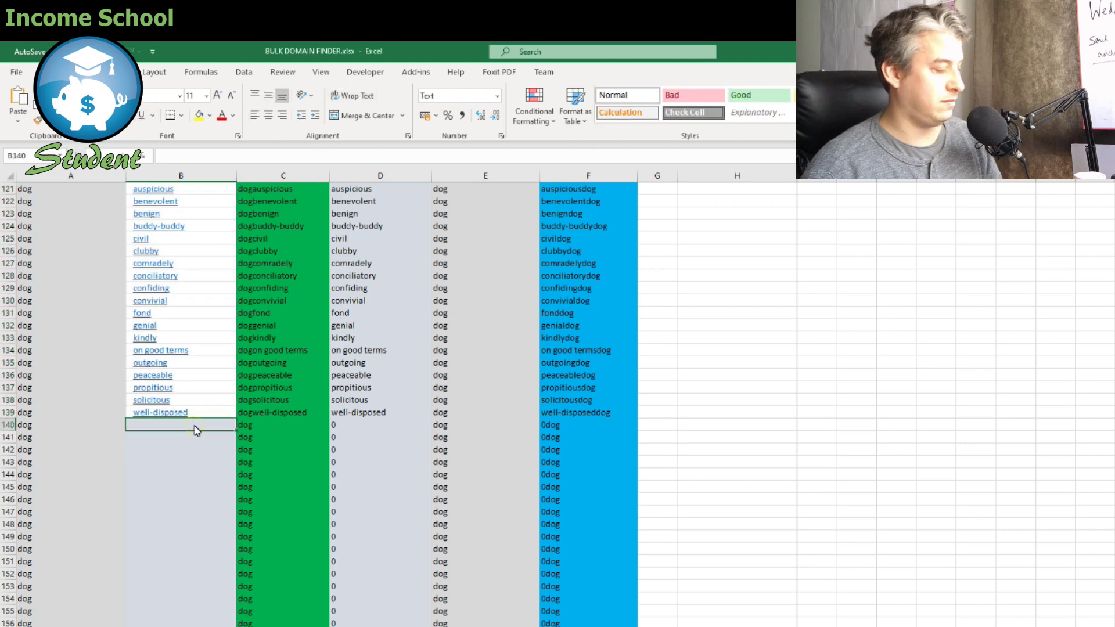
key(ctrl+v)
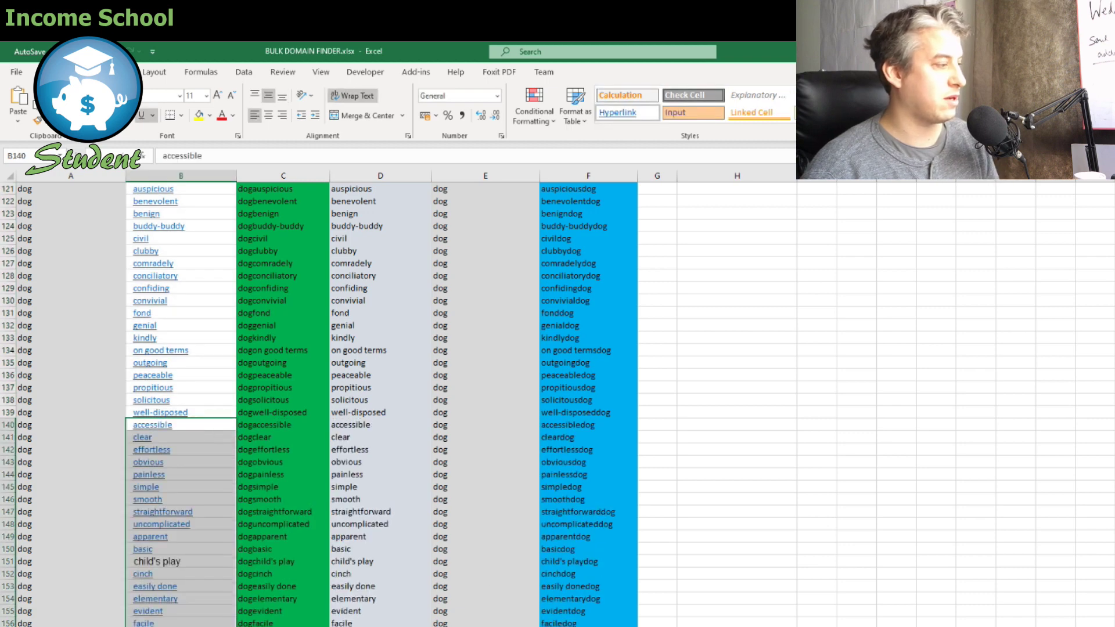
key(alt+Tab)
Look up obedient and paste its synonyms into column B from B184, after yielding
text(obedient)
key(Return)
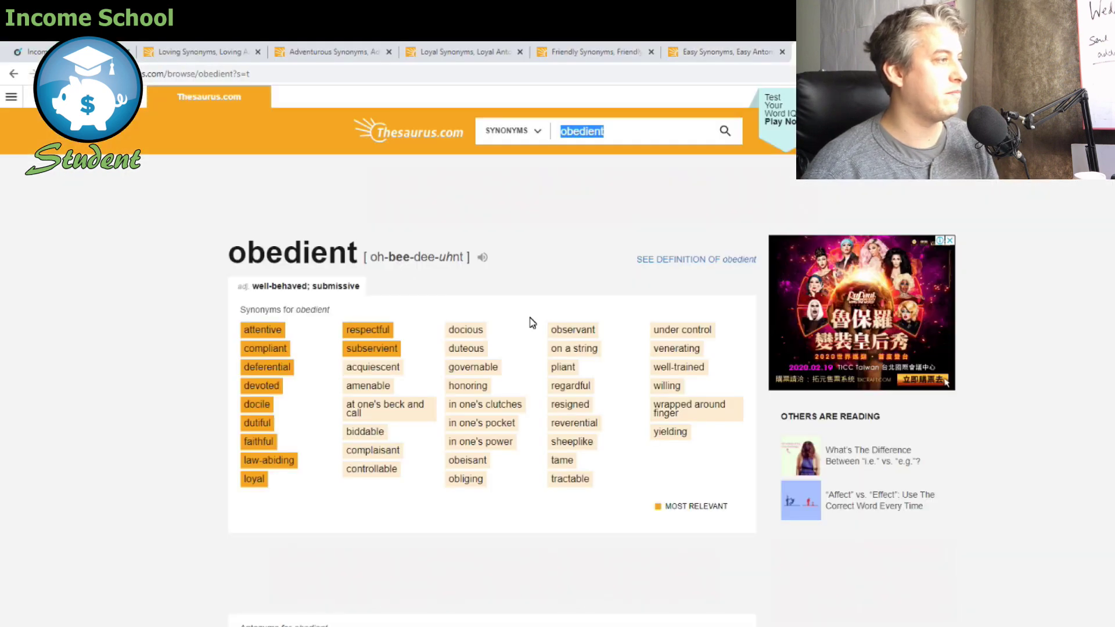
drag(722, 448, 240, 328)
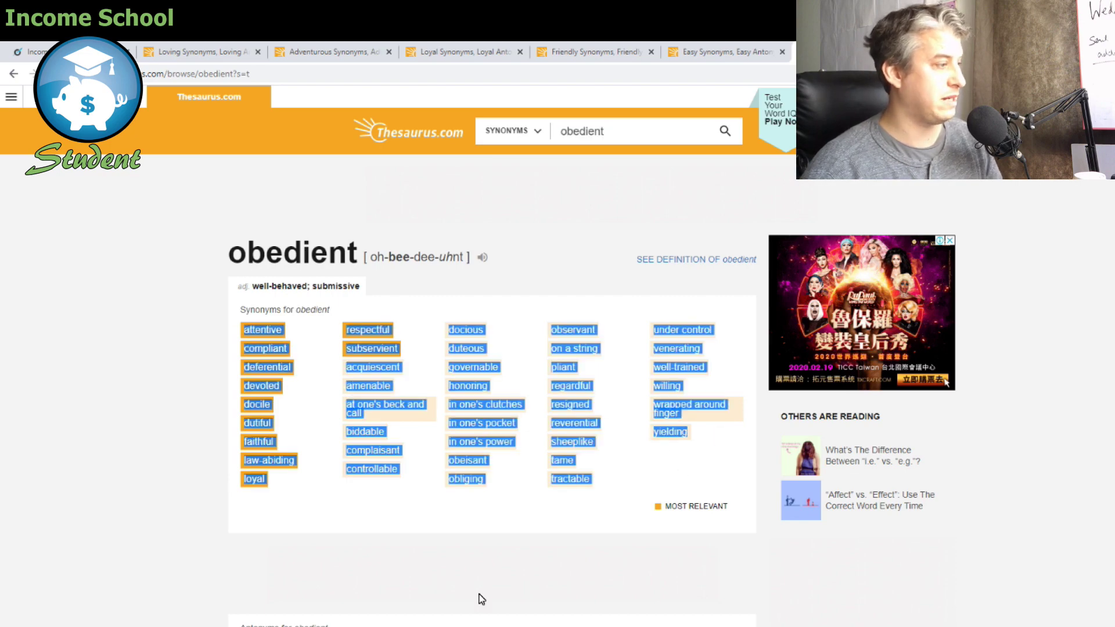
key(alt+Tab)
scroll(191, 522, down, 15)
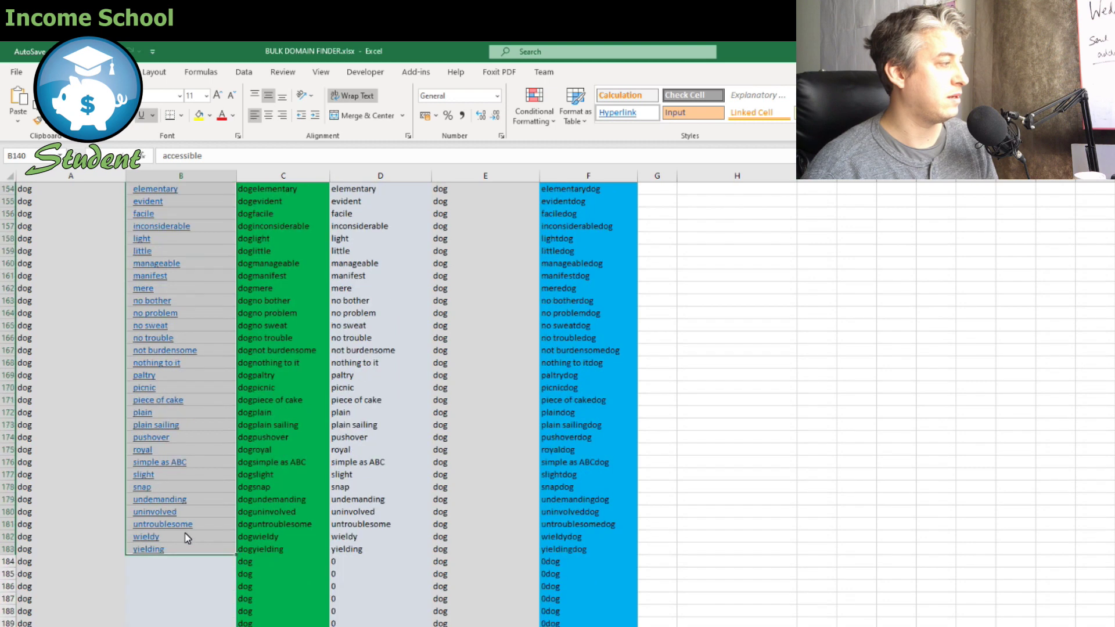
click(187, 451)
key(ctrl+v)
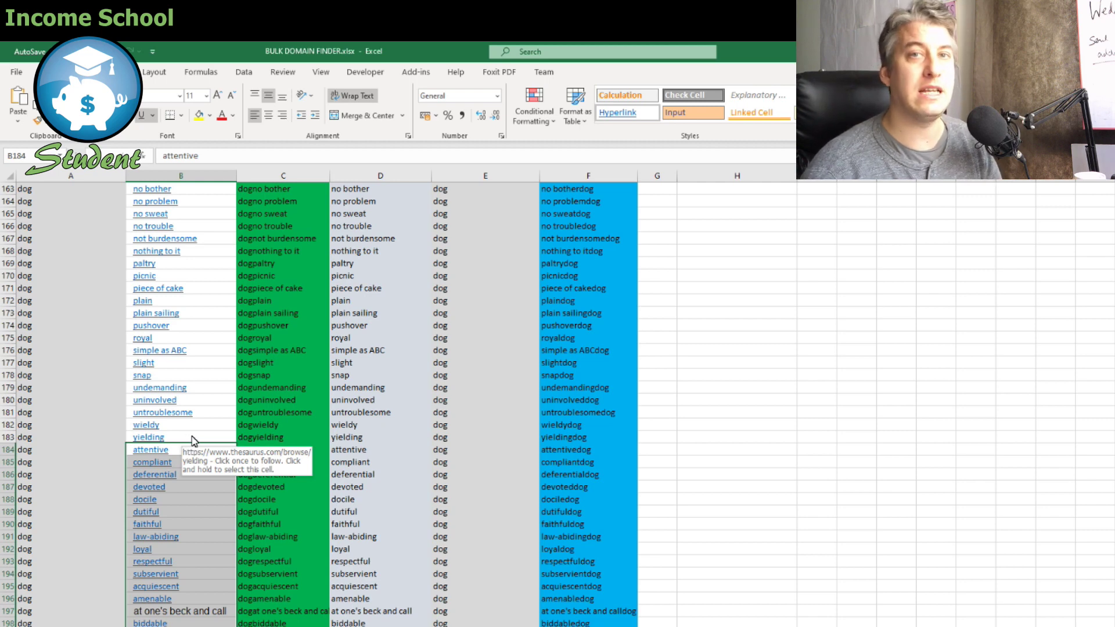
scroll(555, 424, up, 14)
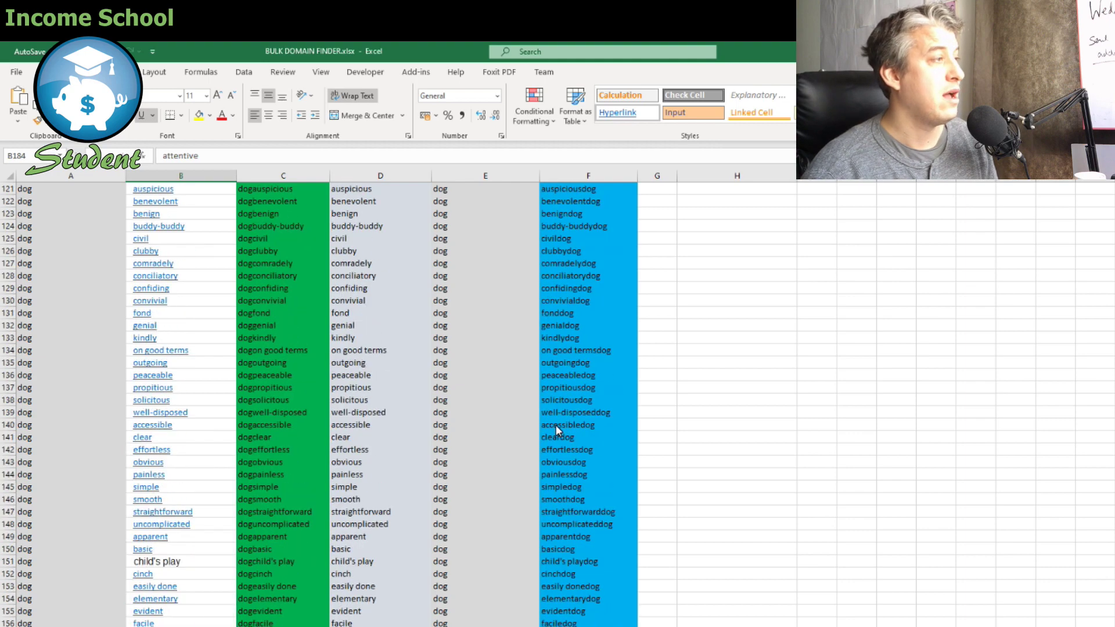
scroll(391, 433, down, 14)
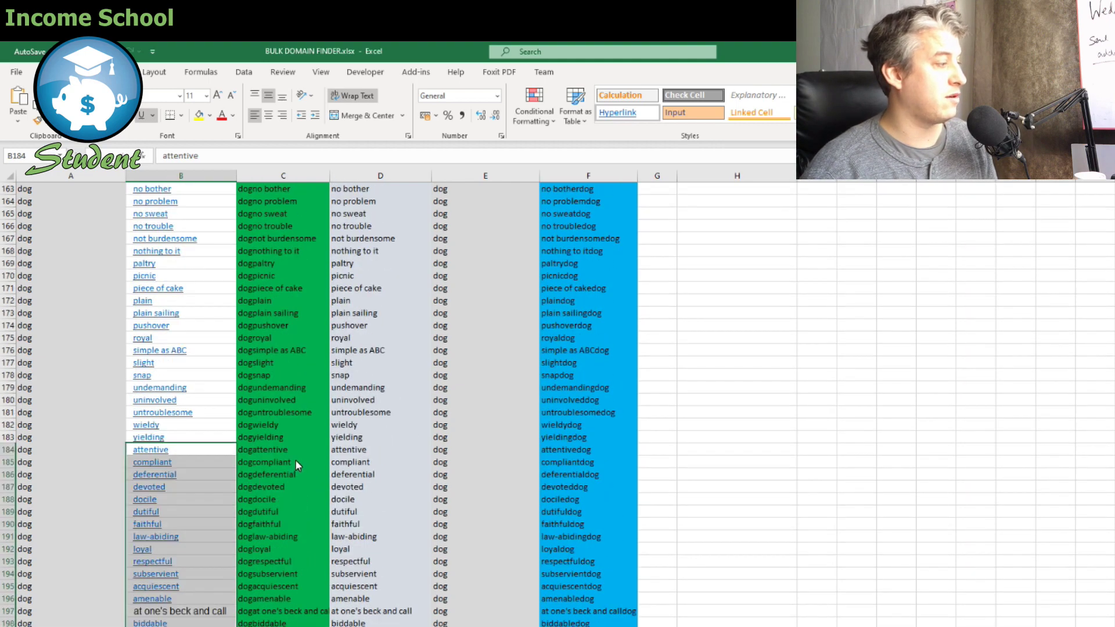
scroll(294, 460, down, 17)
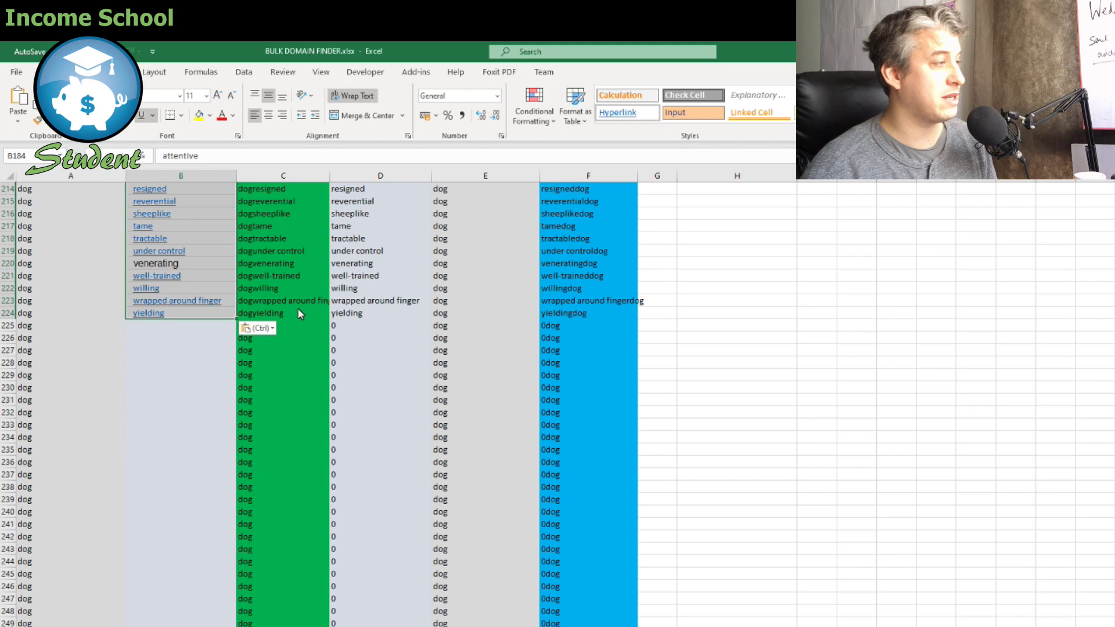
click(299, 313)
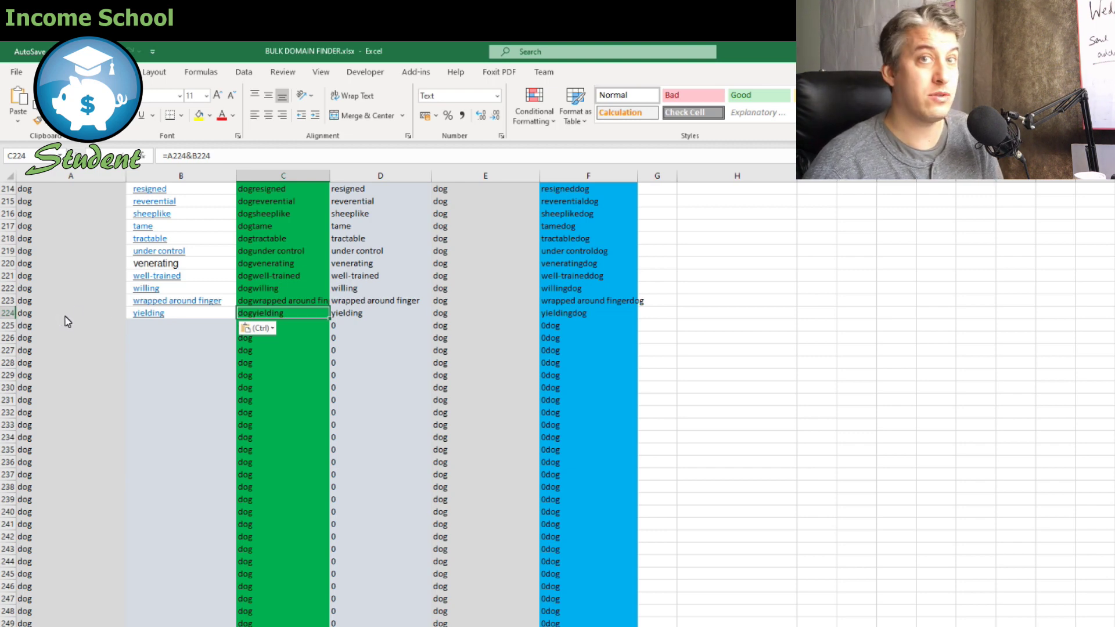
scroll(291, 311, up, 18)
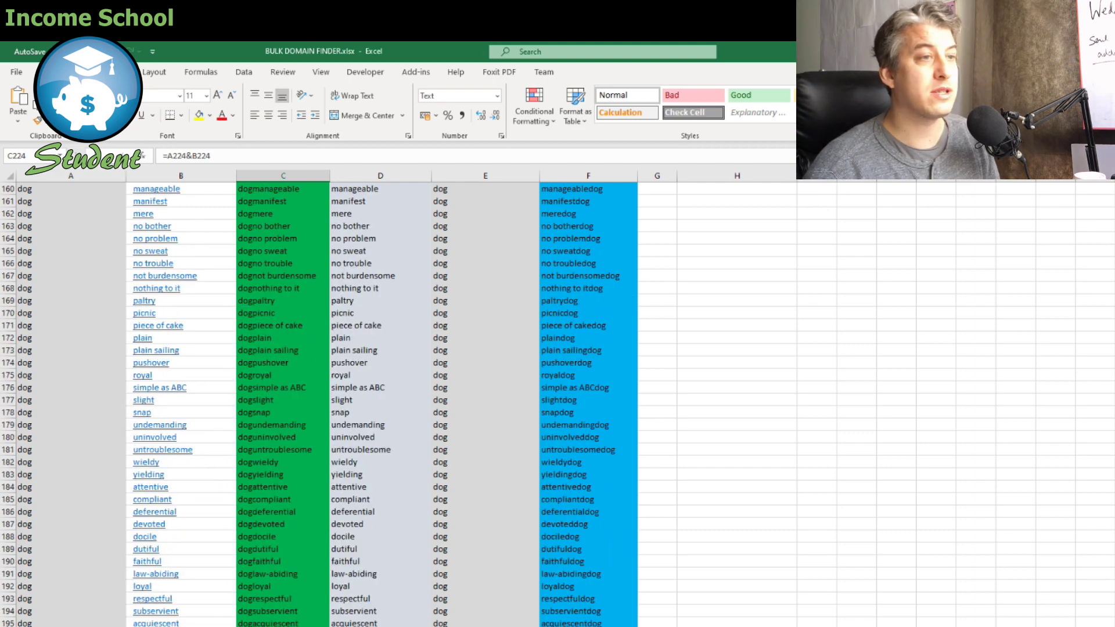
scroll(557, 404, up, 20)
Copy the DOMAIN V1 names C2:C224 and replace Name.com's bulk search list with them
shift+click(269, 206)
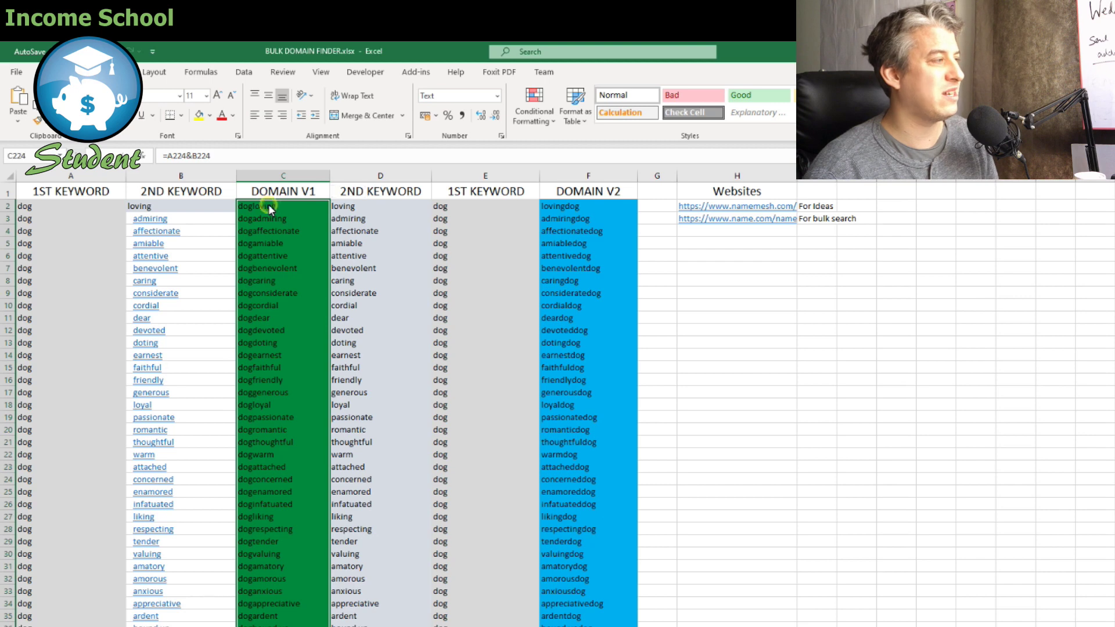
key(ctrl+c)
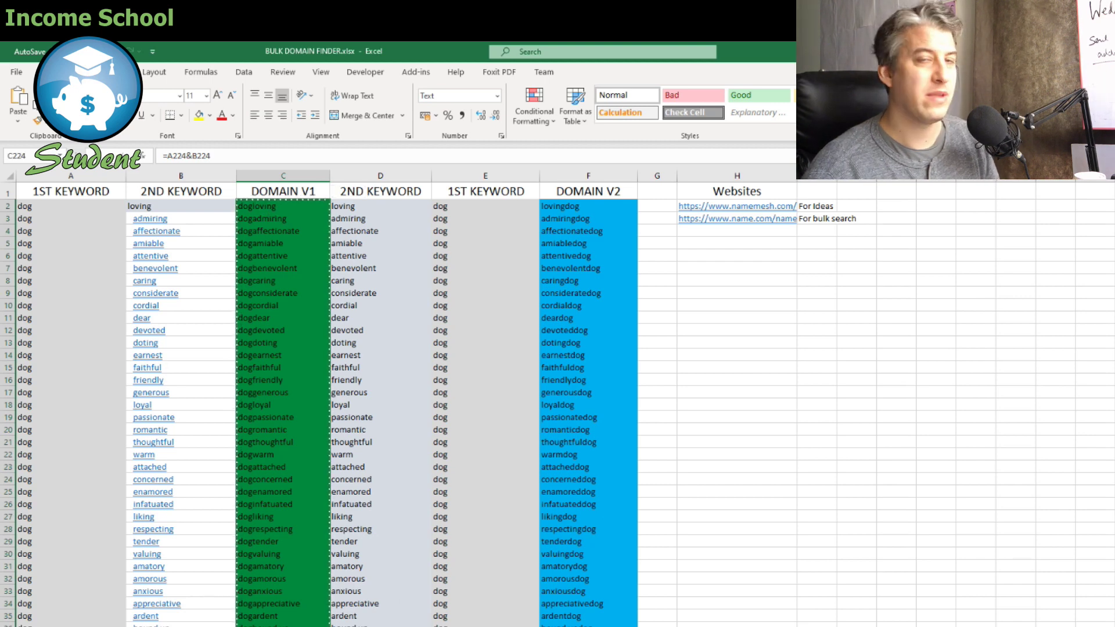
click(257, 616)
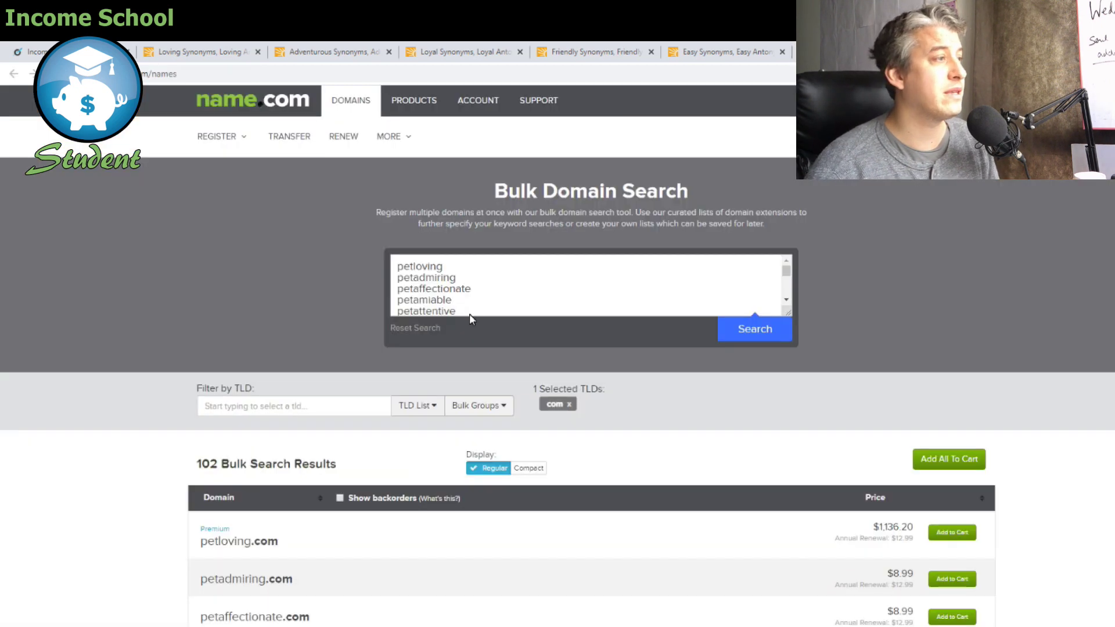
click(488, 291)
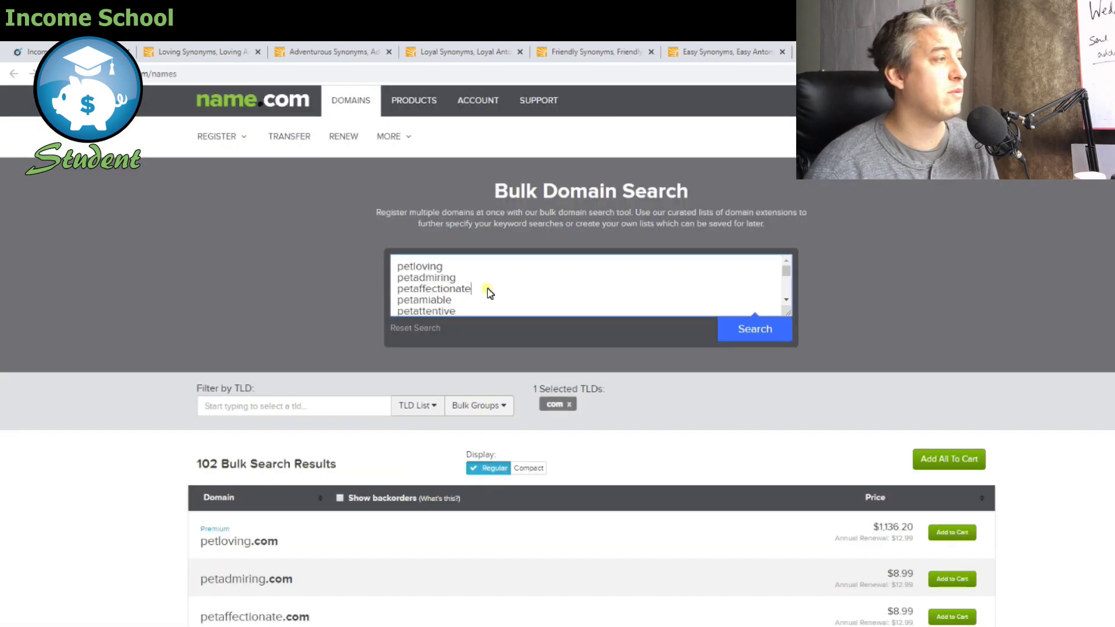
key(ctrl+a)
key(BackSpace)
key(ctrl+v)
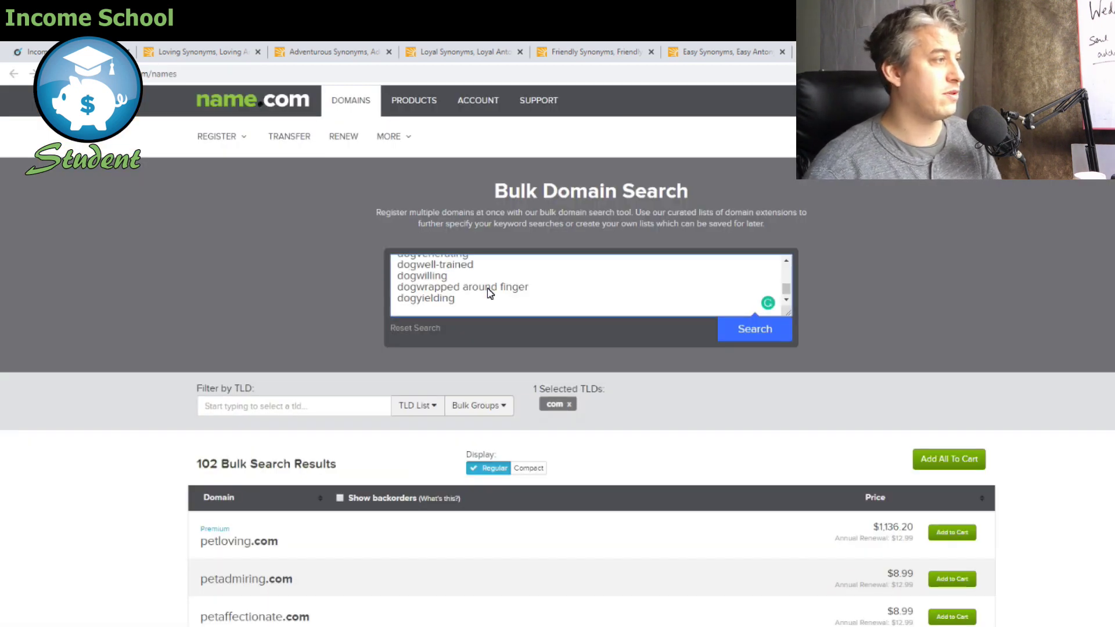
Copy the DOMAIN V2 names from F2 through F224, ending at yieldingdog
key(alt+Tab)
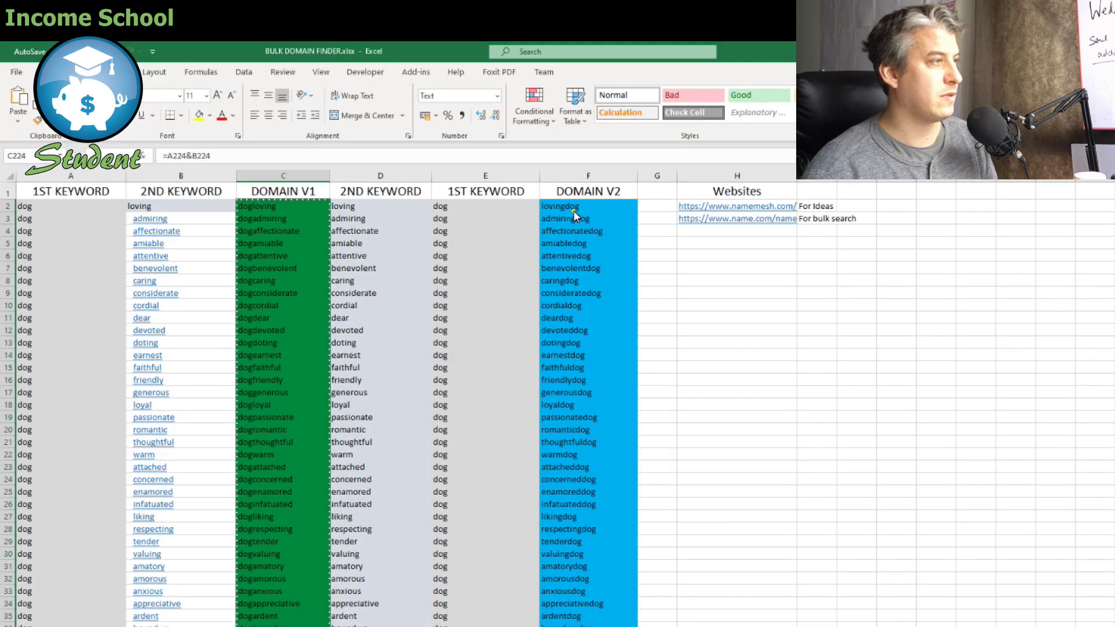
click(575, 208)
scroll(604, 296, down, 15)
scroll(597, 327, down, 20)
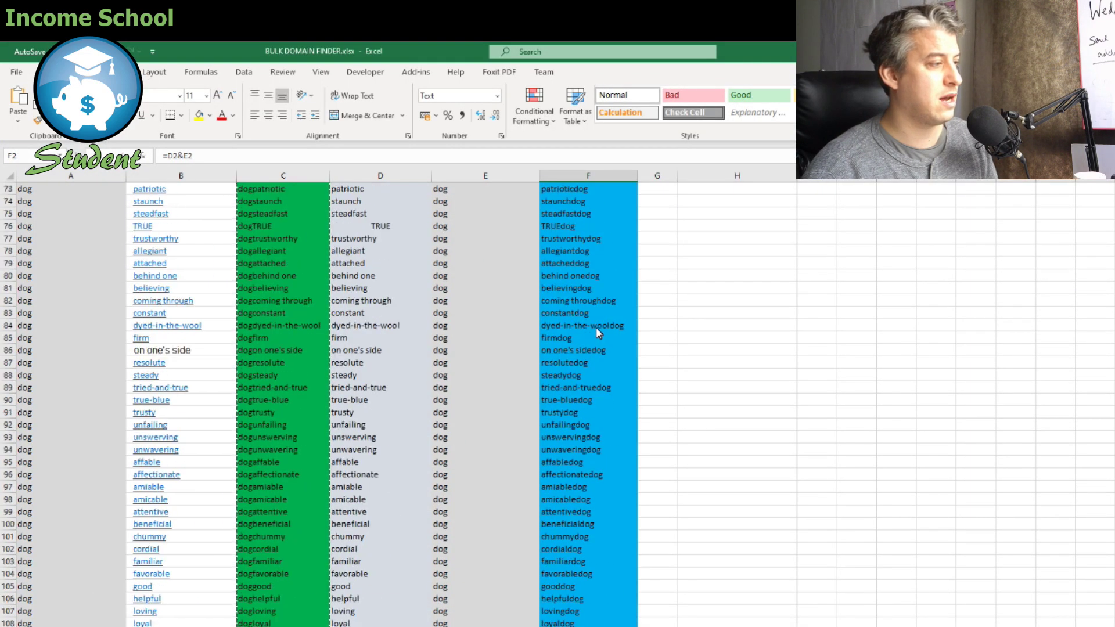
scroll(599, 329, down, 20)
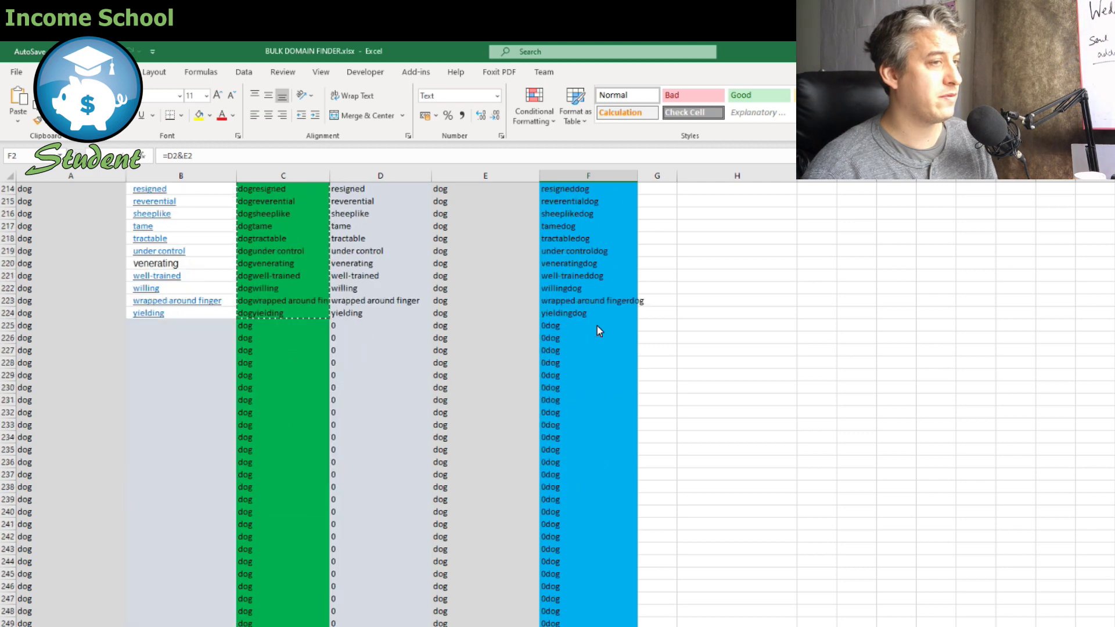
scroll(598, 329, up, 15)
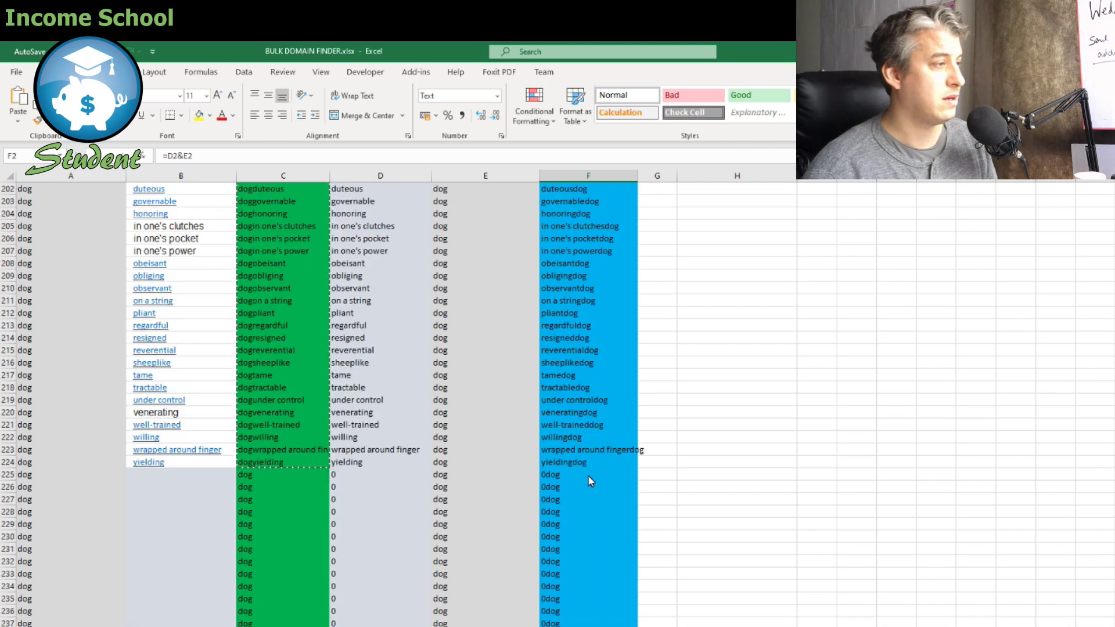
shift+click(588, 463)
key(ctrl+c)
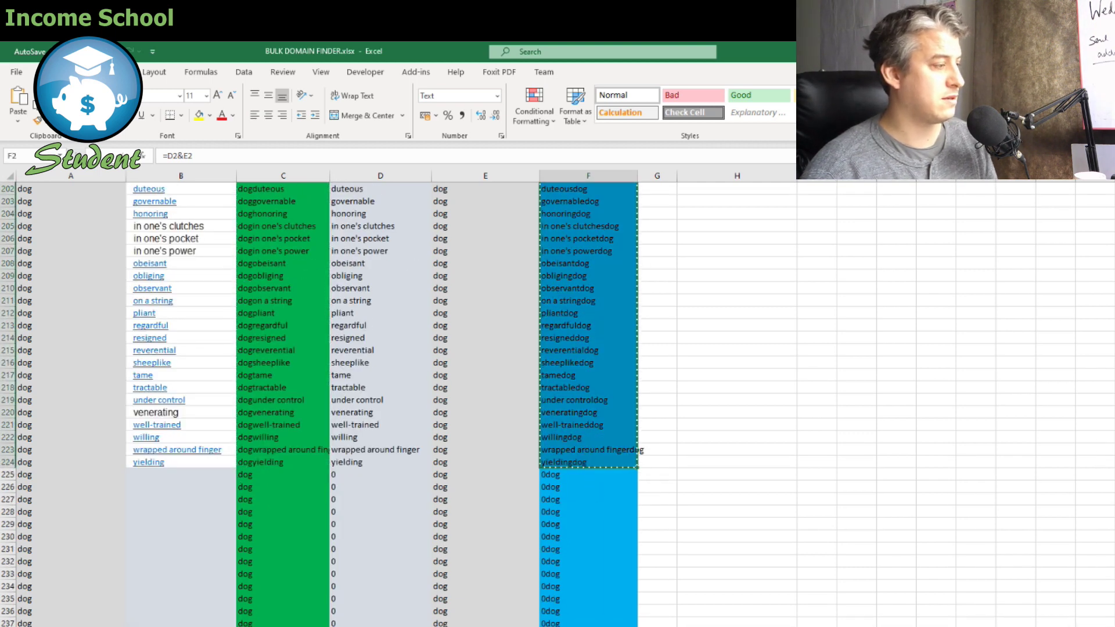
Replace the Name.com bulk list with the synonym-then-dog names and run the search
key(alt+Tab)
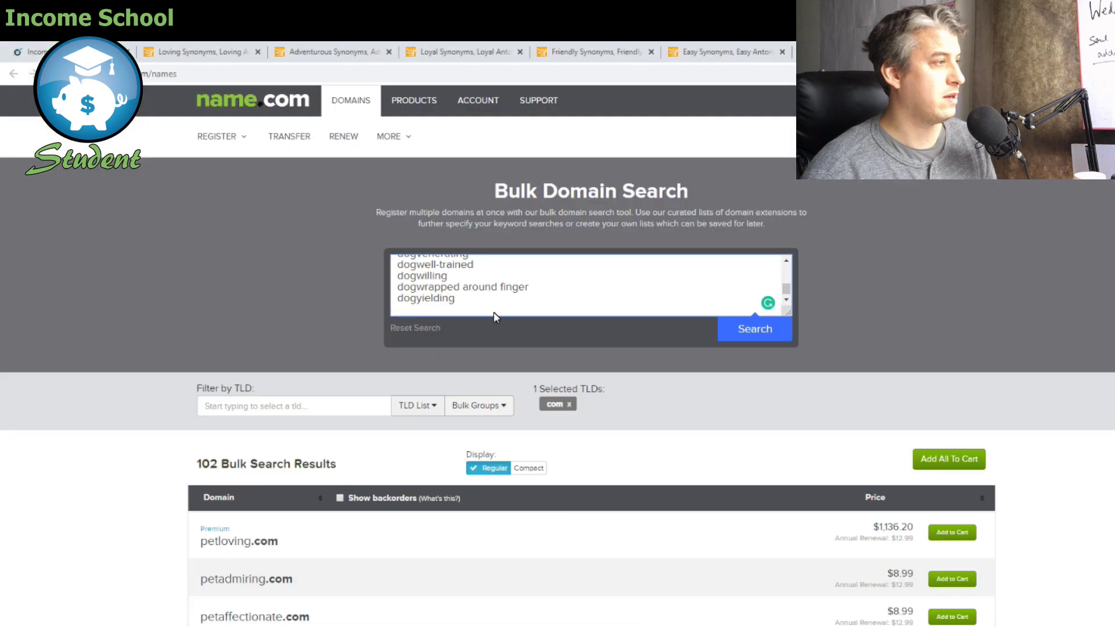
key(ctrl+a)
key(ctrl+v)
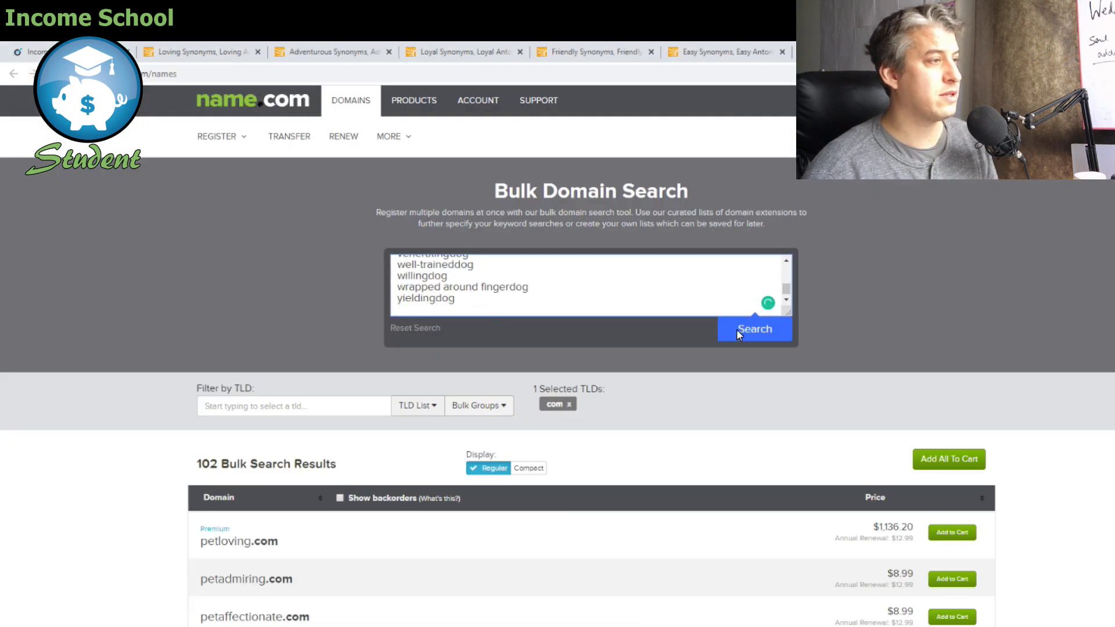
click(736, 329)
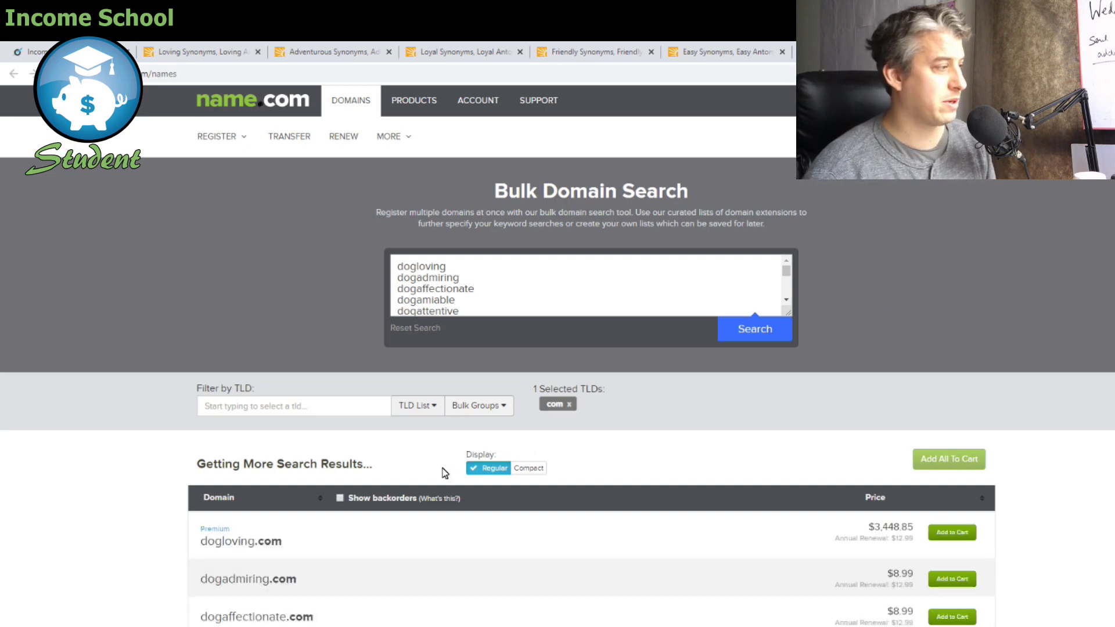
Scroll through the .com results, checking which names are available, like admiringdog.com at $8.99
scroll(302, 464, down, 2)
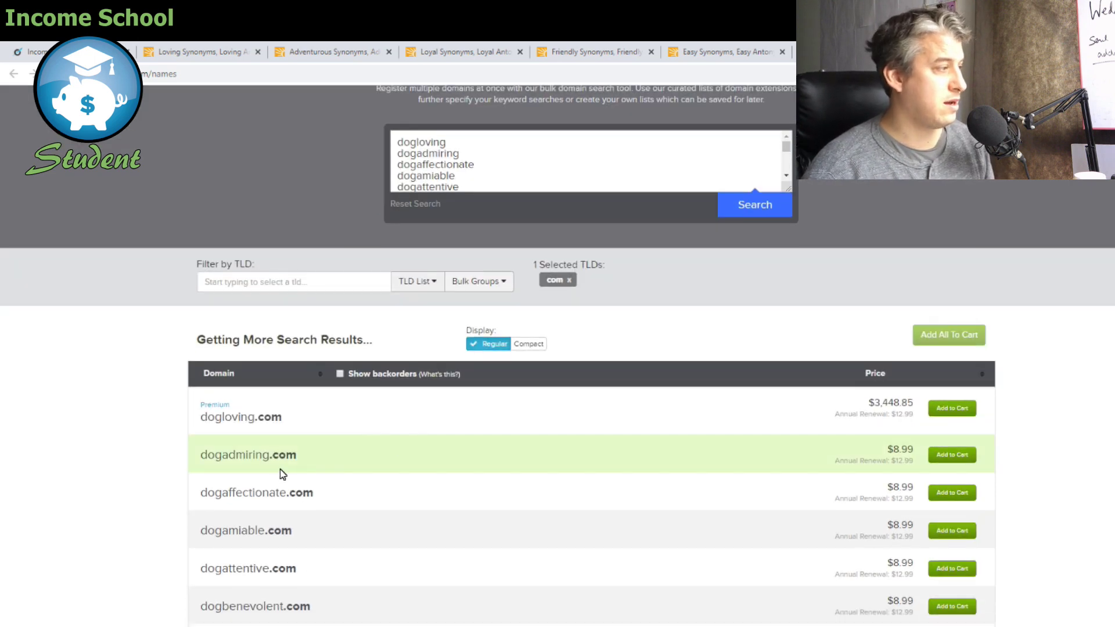
scroll(281, 464, down, 4)
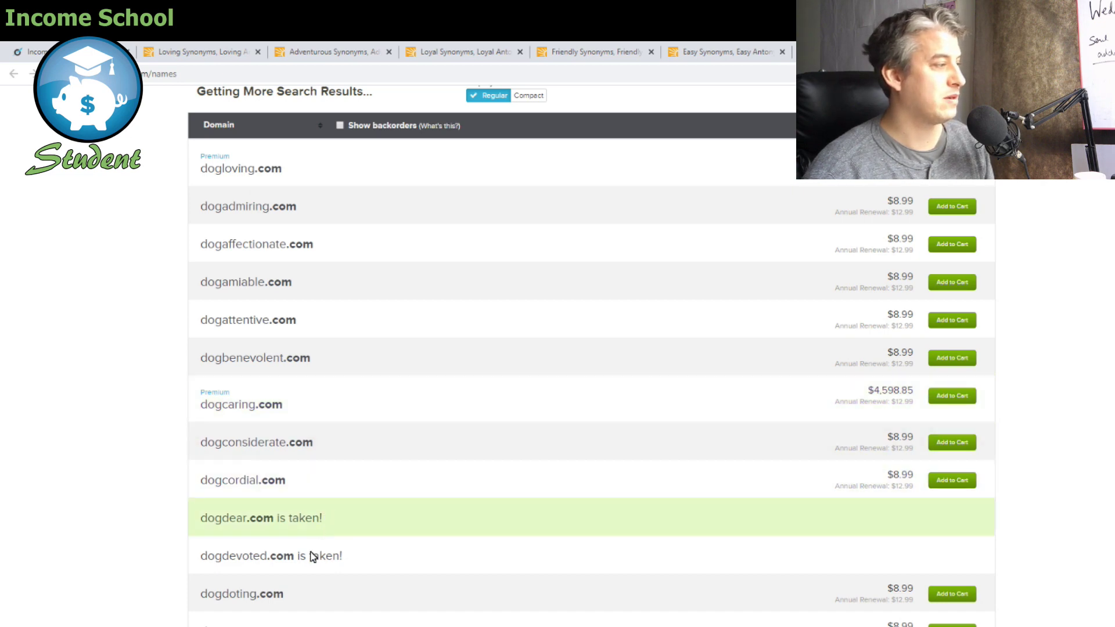
scroll(316, 523, down, 2)
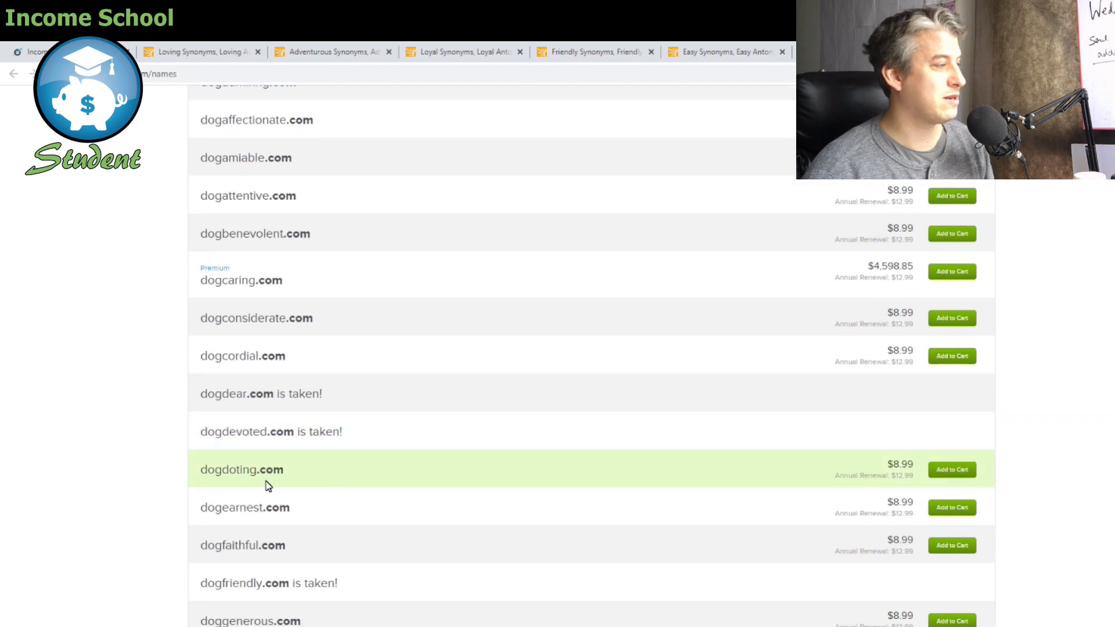
scroll(301, 515, down, 2)
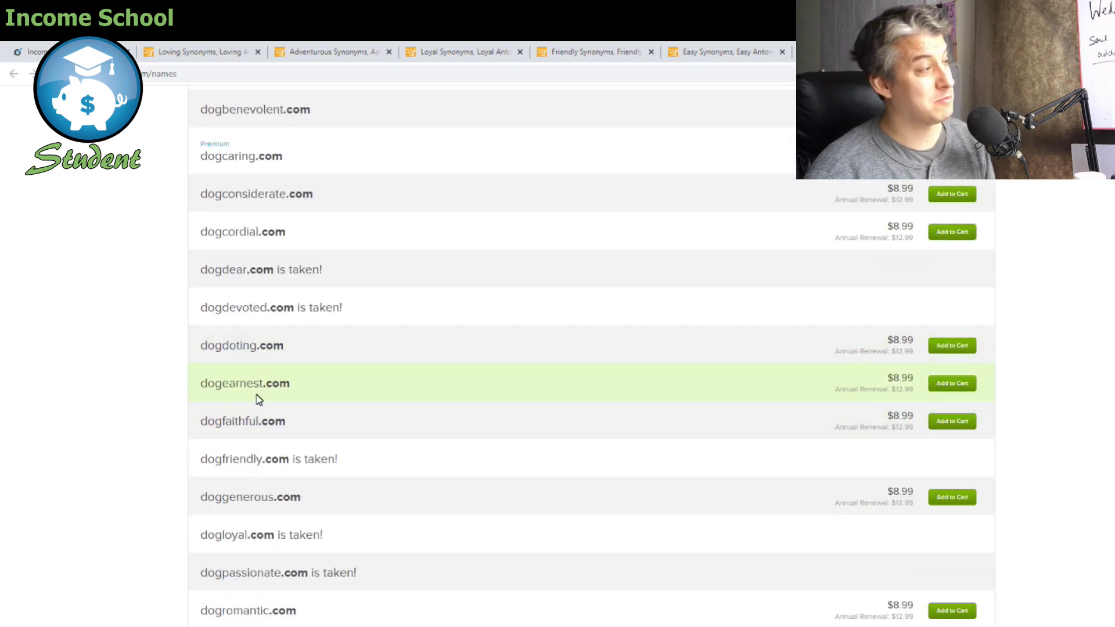
scroll(273, 435, down, 1)
scroll(274, 435, down, 20)
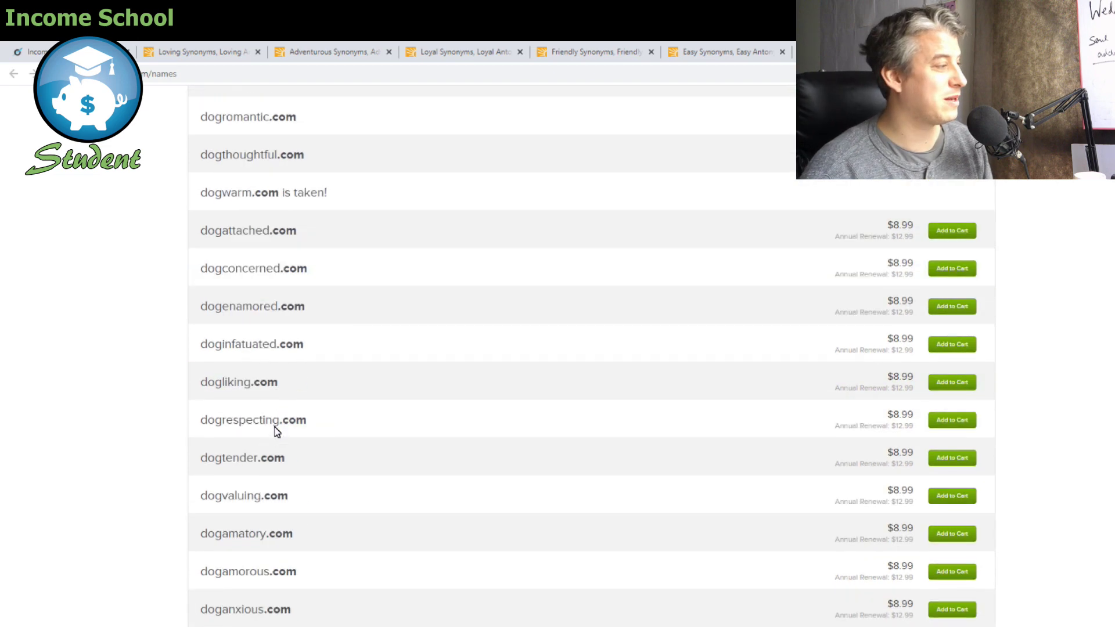
scroll(276, 433, down, 10)
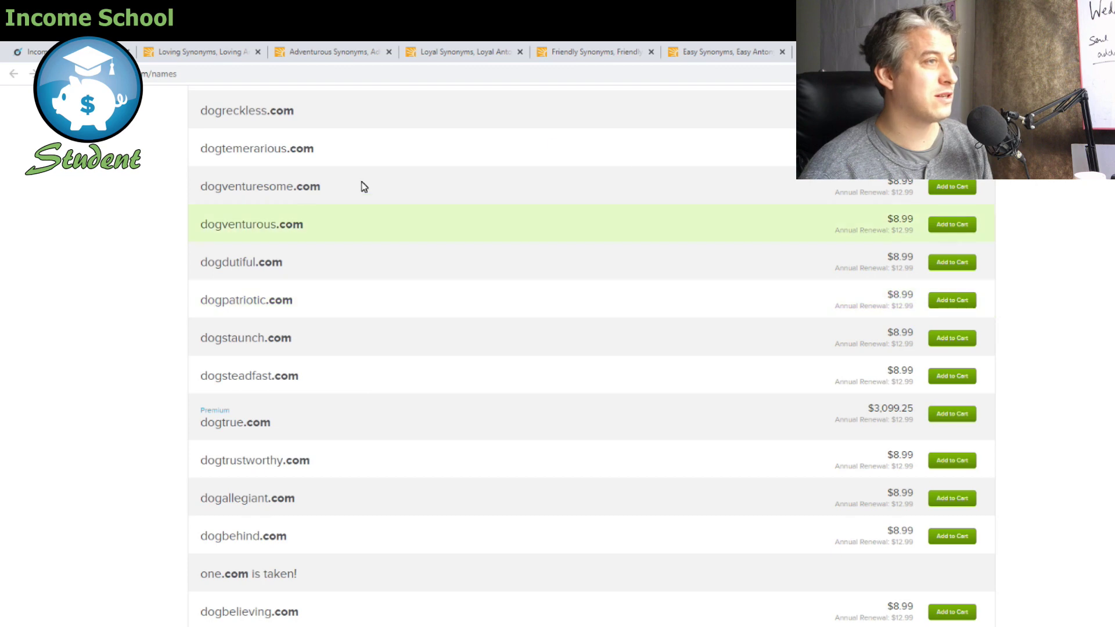
scroll(403, 376, down, 3)
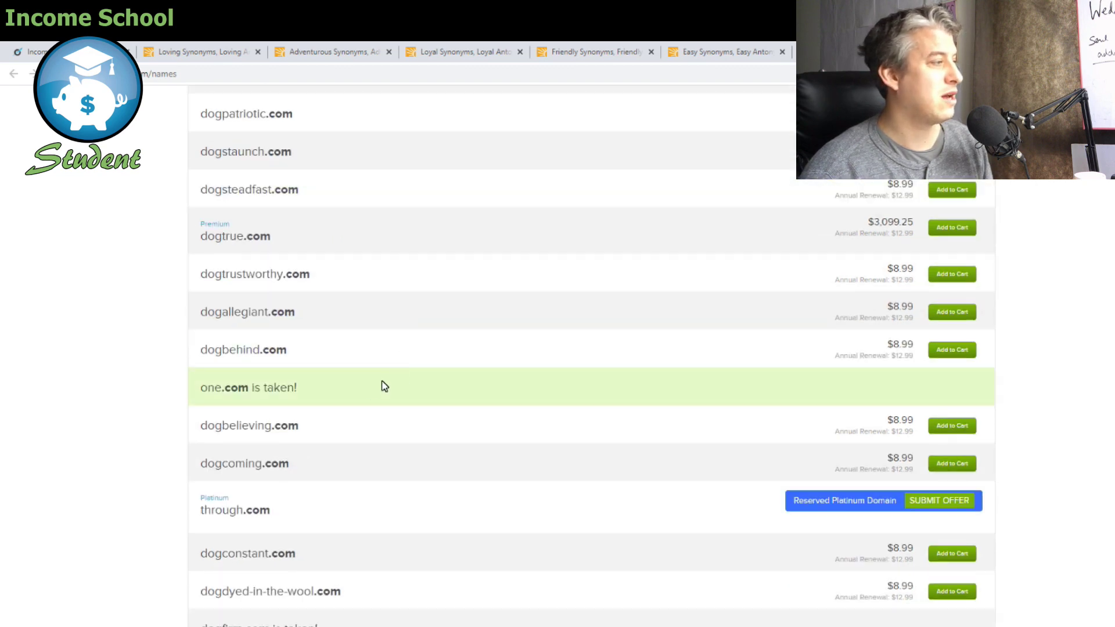
scroll(371, 380, down, 6)
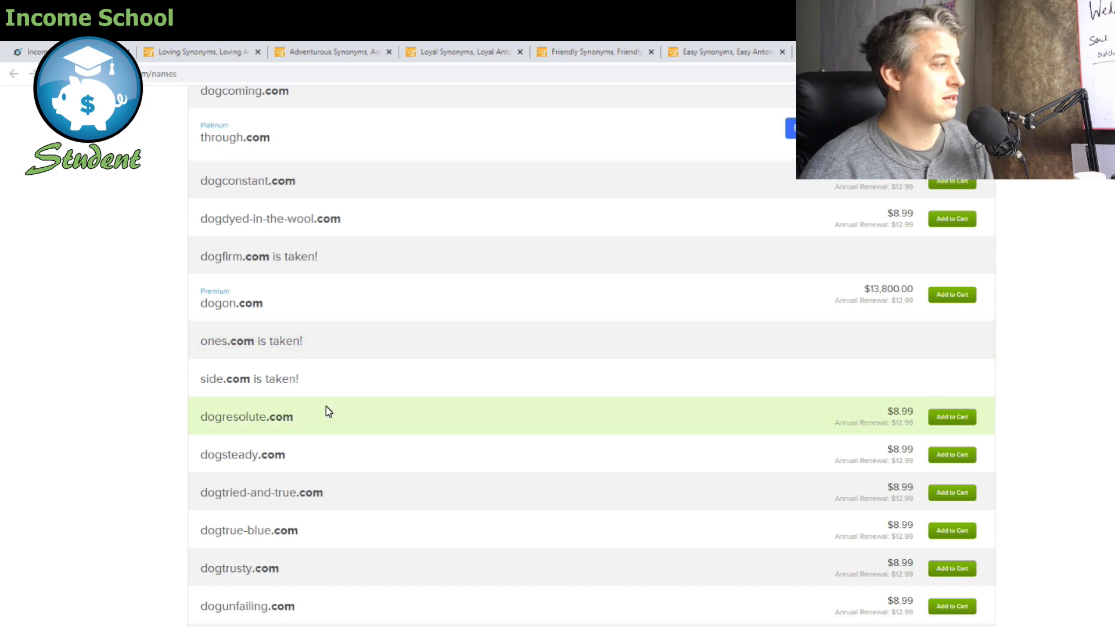
scroll(326, 411, down, 18)
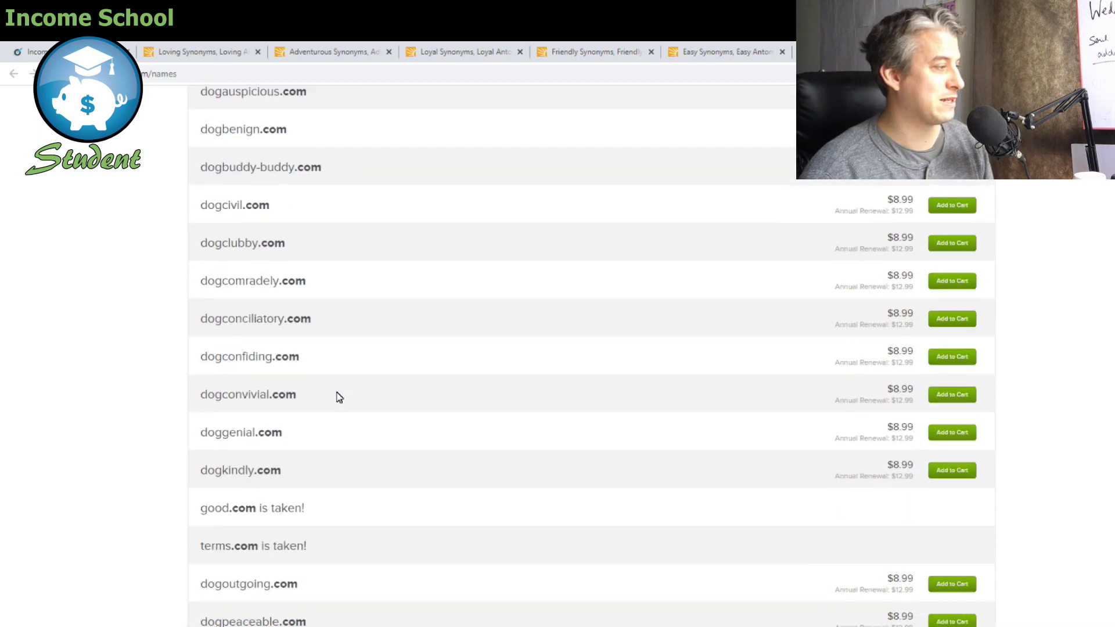
scroll(340, 396, down, 15)
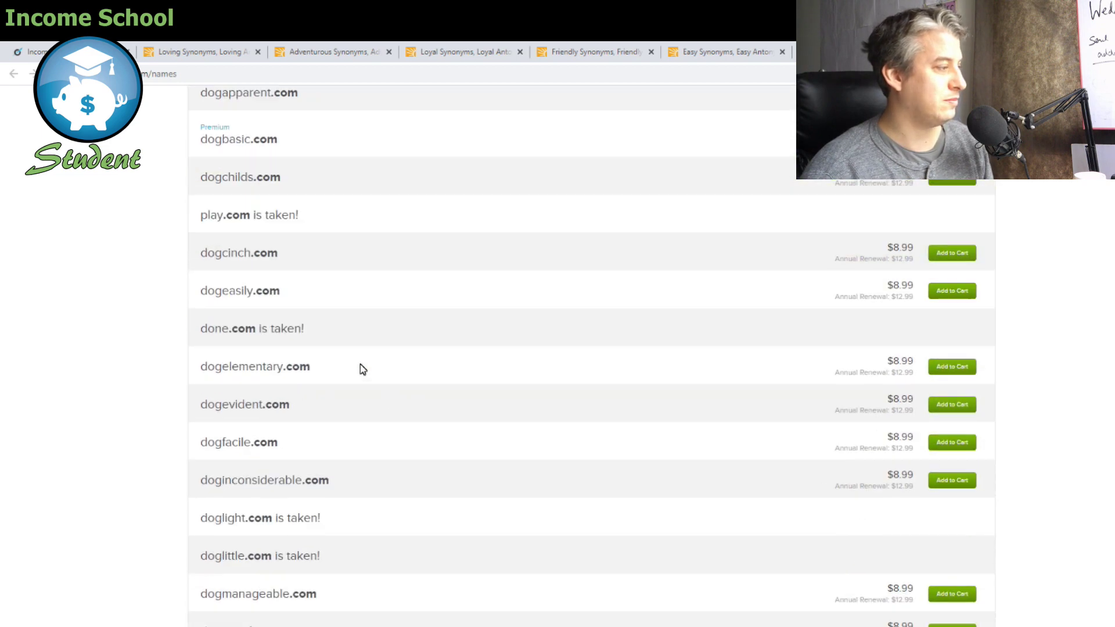
scroll(360, 364, down, 16)
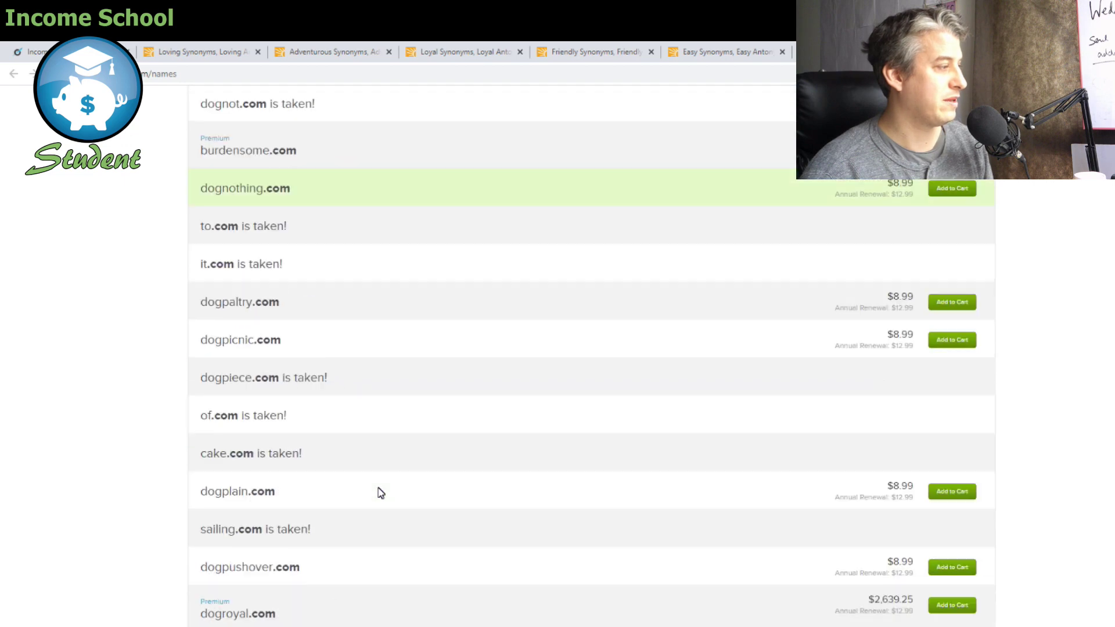
scroll(382, 488, down, 13)
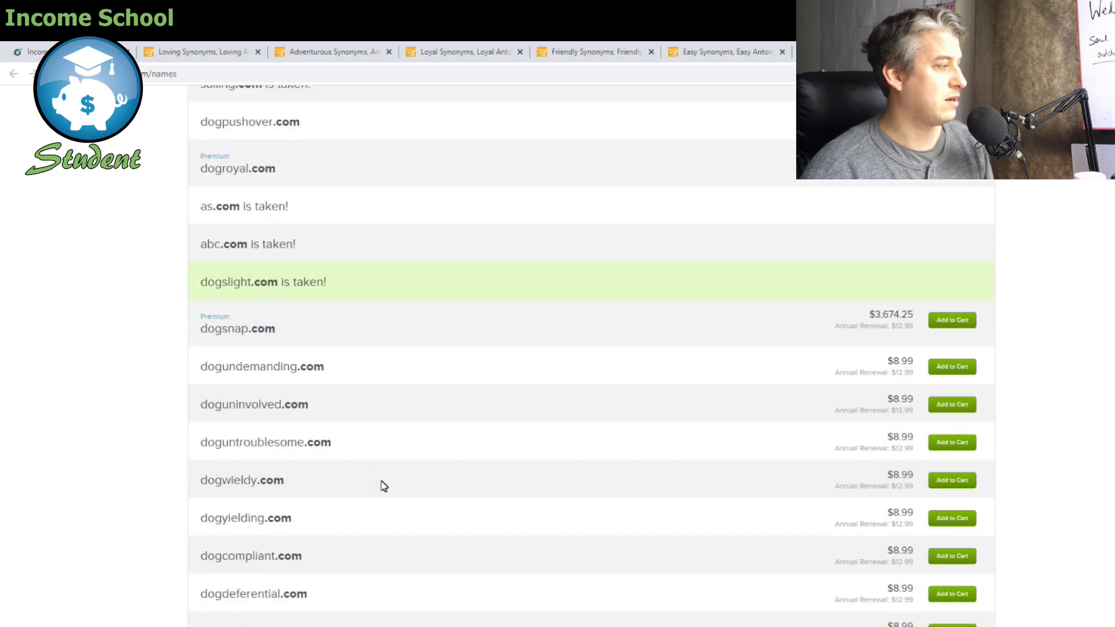
scroll(360, 455, down, 14)
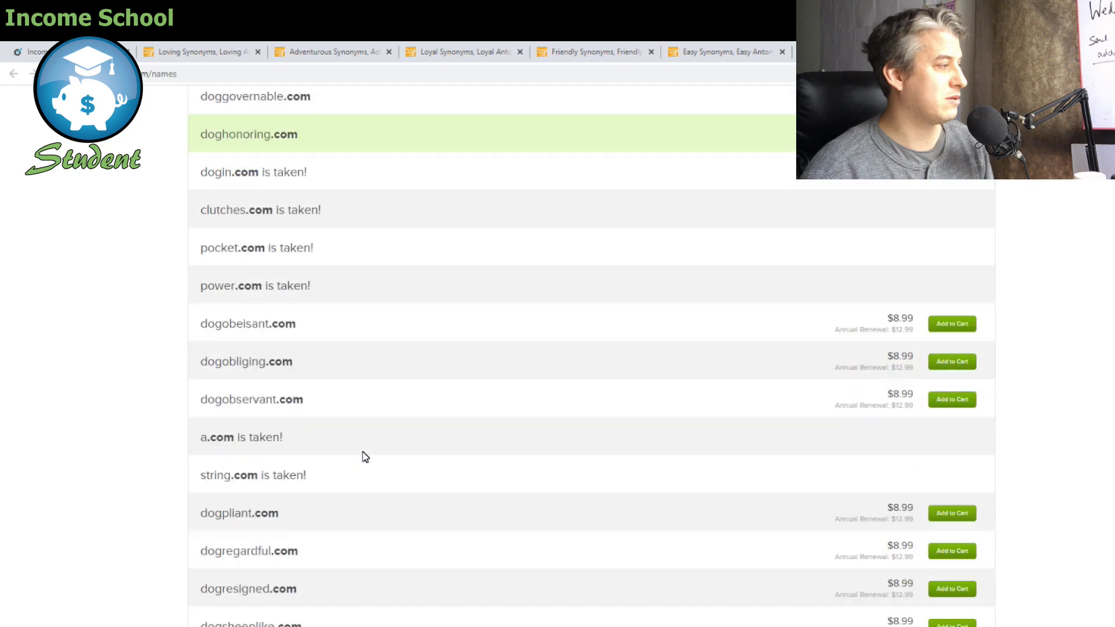
scroll(365, 456, down, 5)
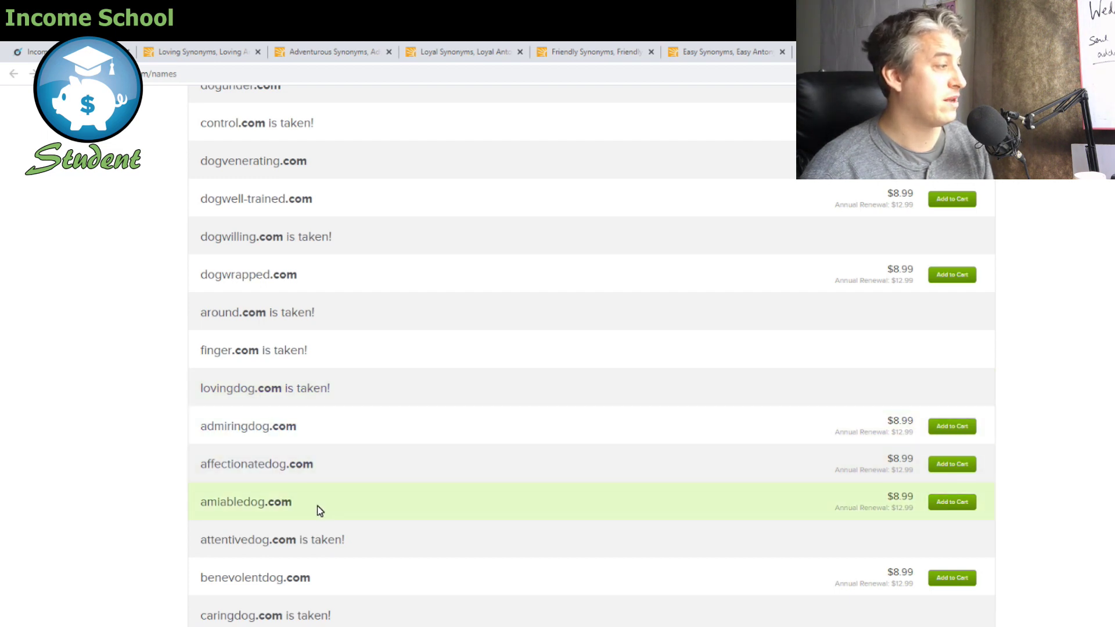
Scroll on through the results, noting premium dangerousdog.com at $11,362.00 and taken bravedog.com
scroll(325, 504, down, 3)
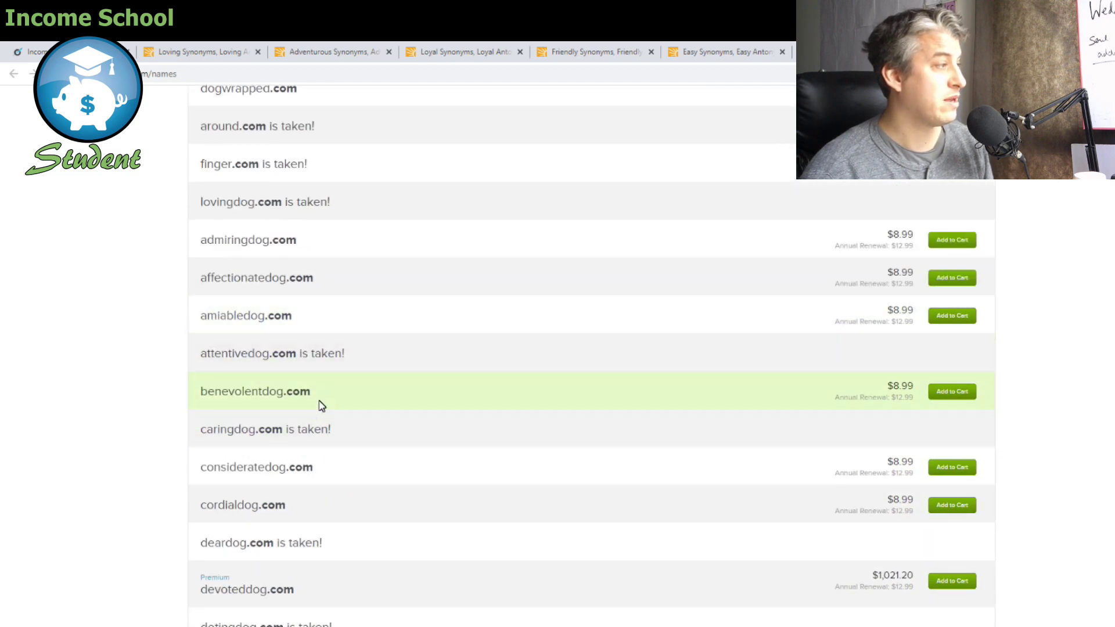
scroll(377, 481, down, 6)
scroll(349, 475, down, 2)
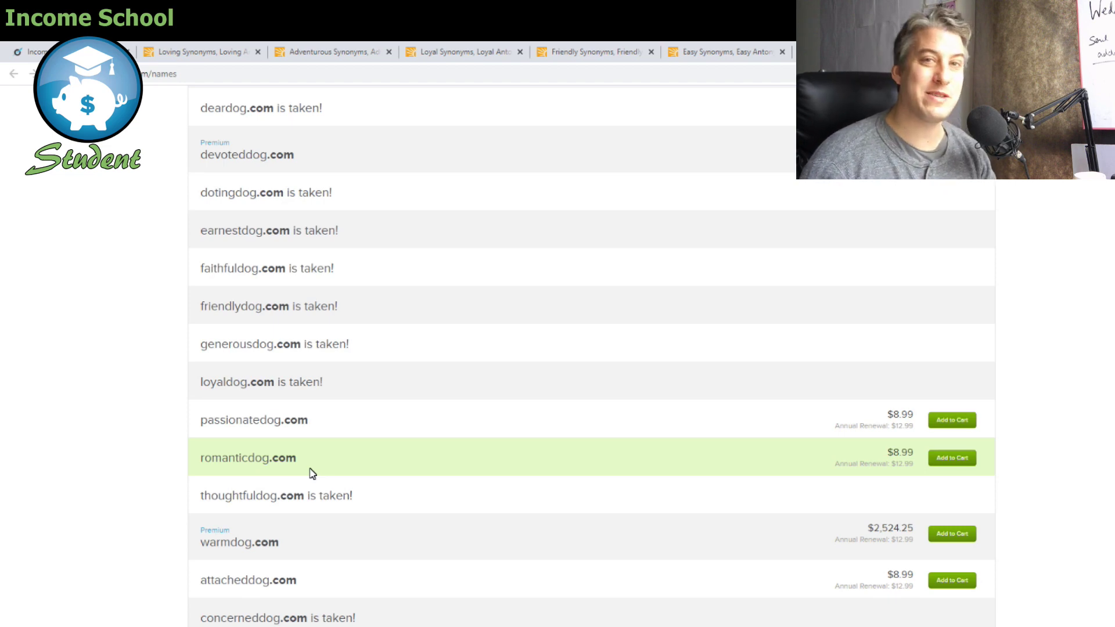
scroll(313, 472, down, 3)
scroll(396, 456, down, 3)
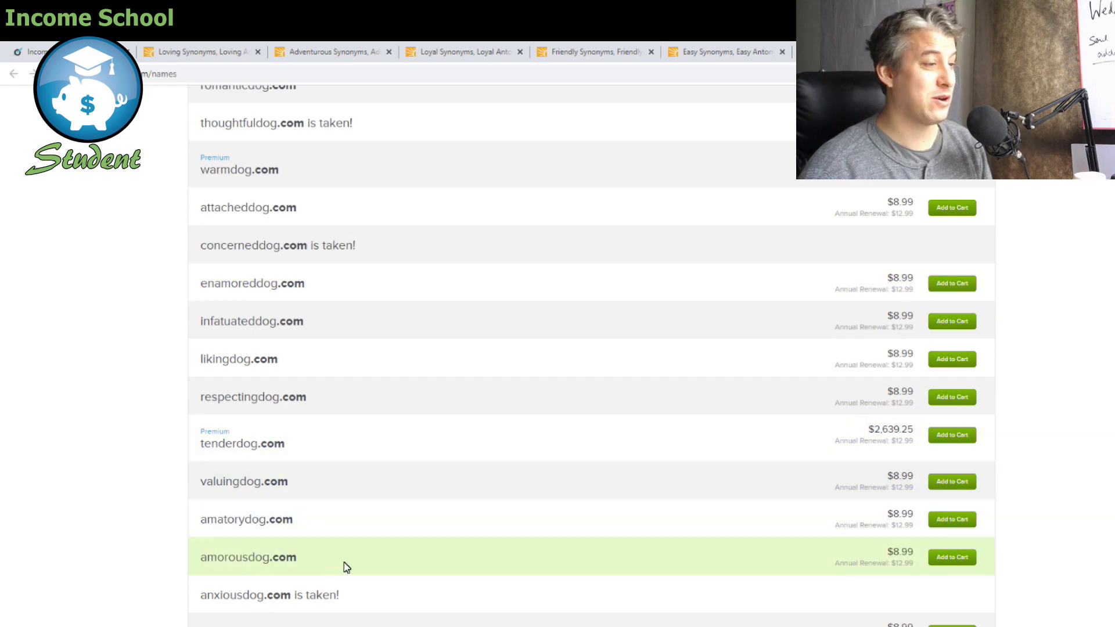
scroll(348, 556, down, 5)
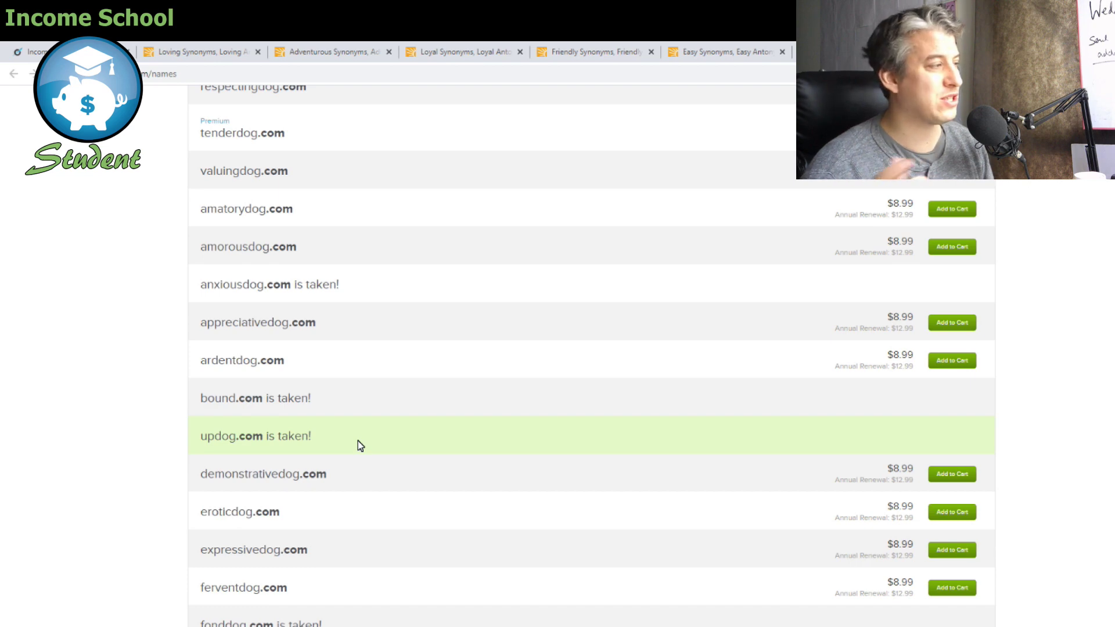
scroll(394, 450, down, 2)
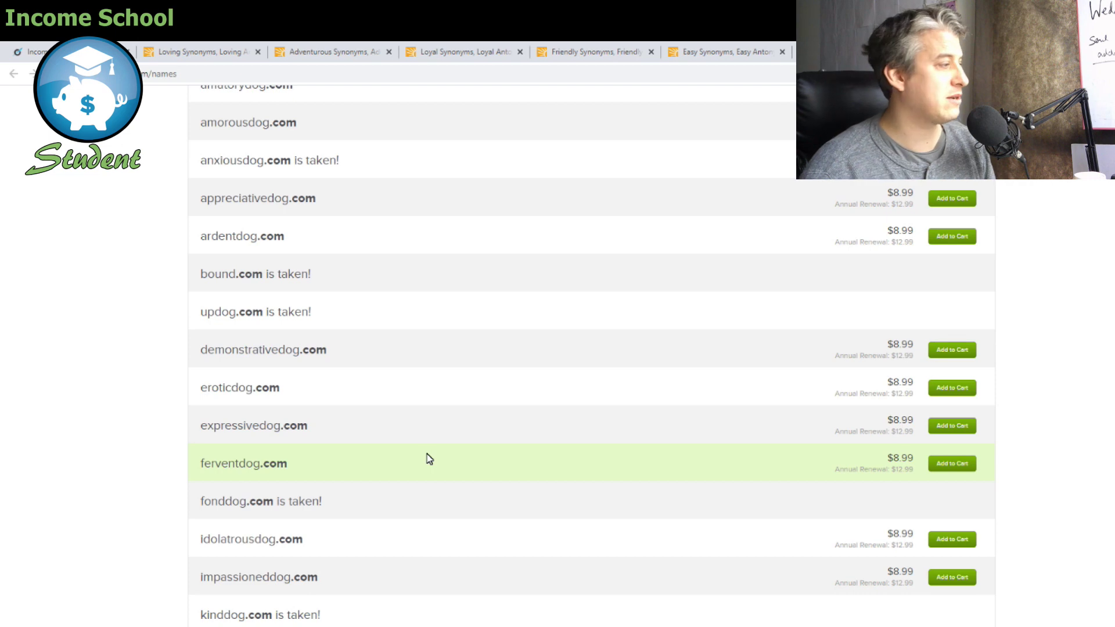
scroll(430, 458, down, 3)
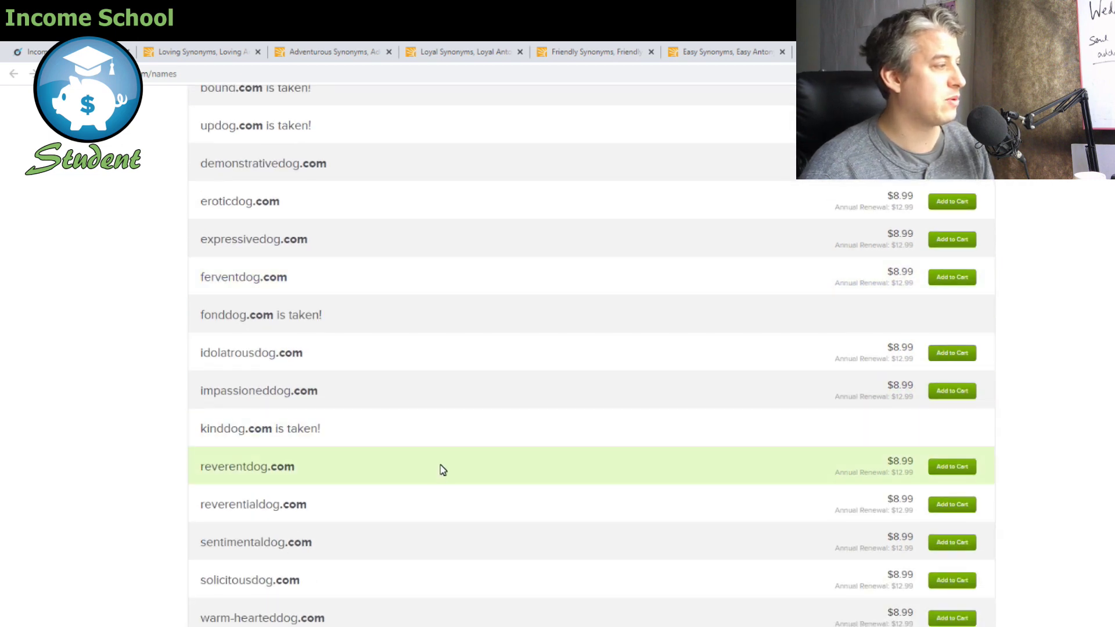
scroll(371, 551, down, 3)
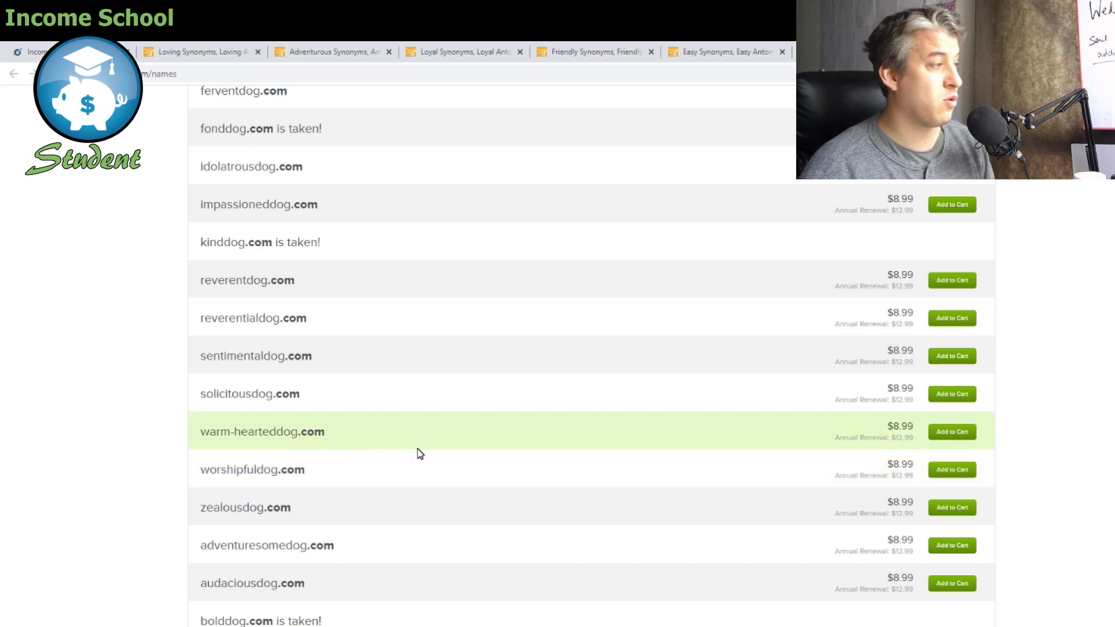
scroll(406, 499, down, 2)
scroll(380, 538, down, 3)
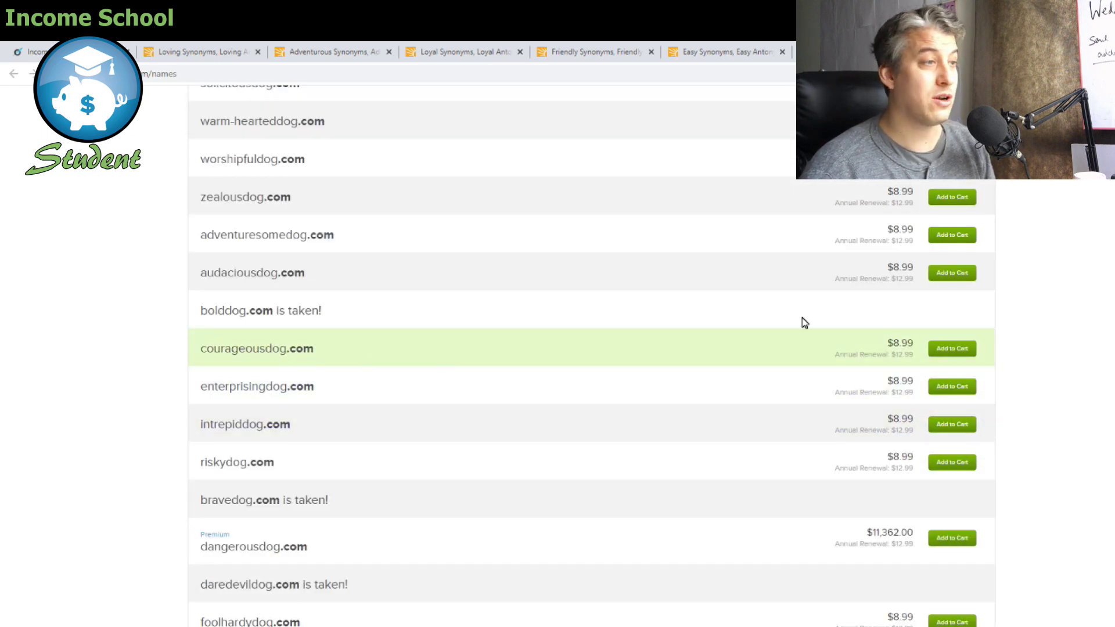
scroll(552, 525, down, 3)
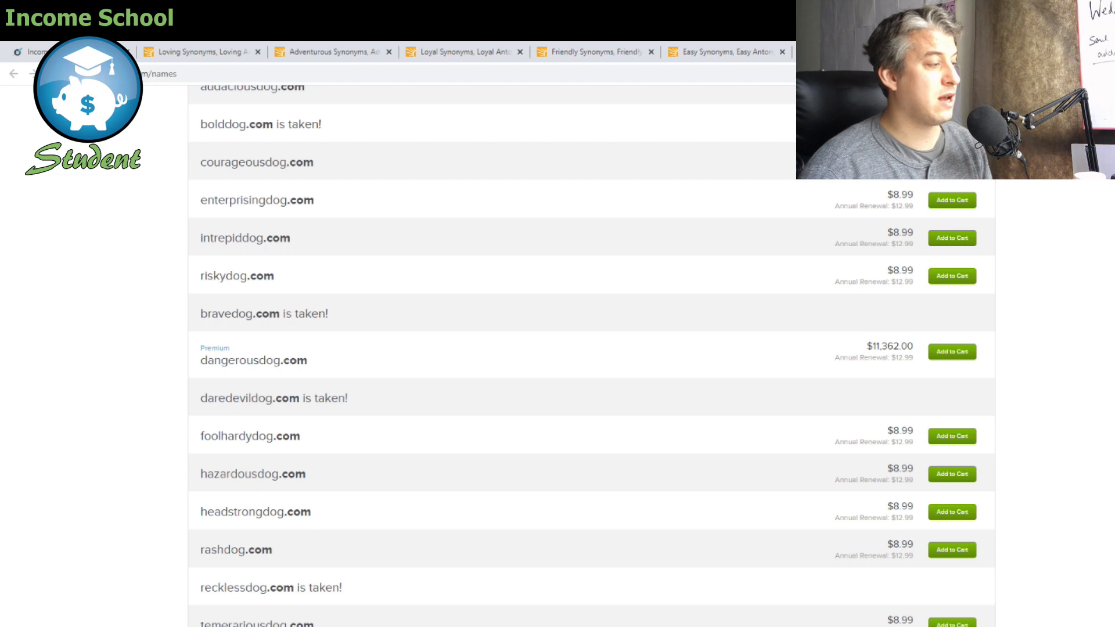
Change the first keyword in A2 from dog to doggy and enter canine in A3
key(alt+Tab)
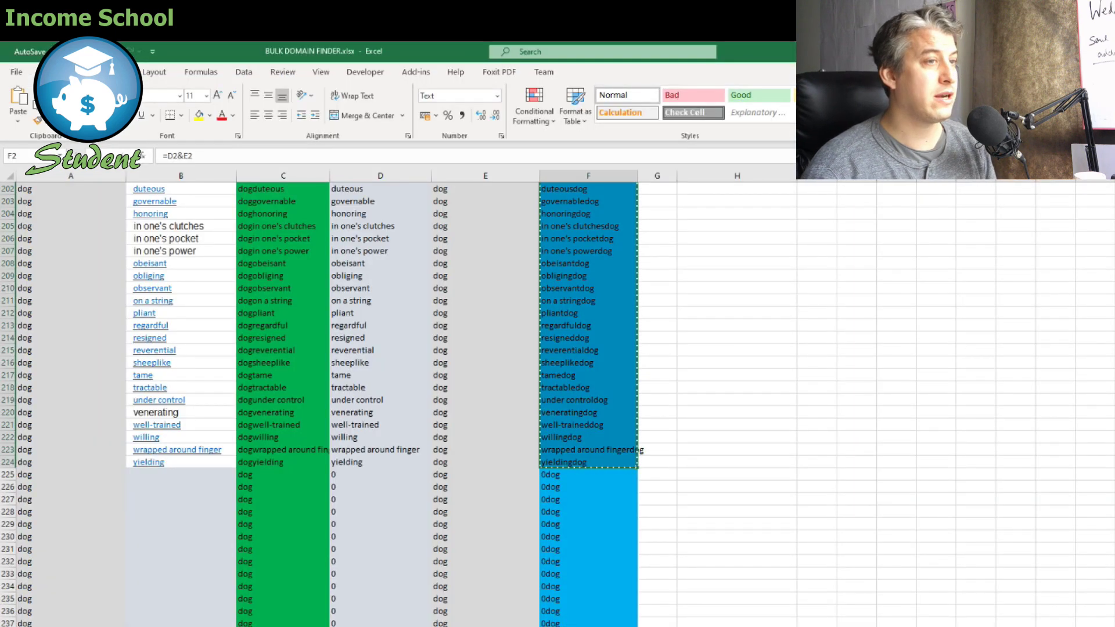
scroll(557, 400, up, 1)
scroll(1095, 251, up, 20)
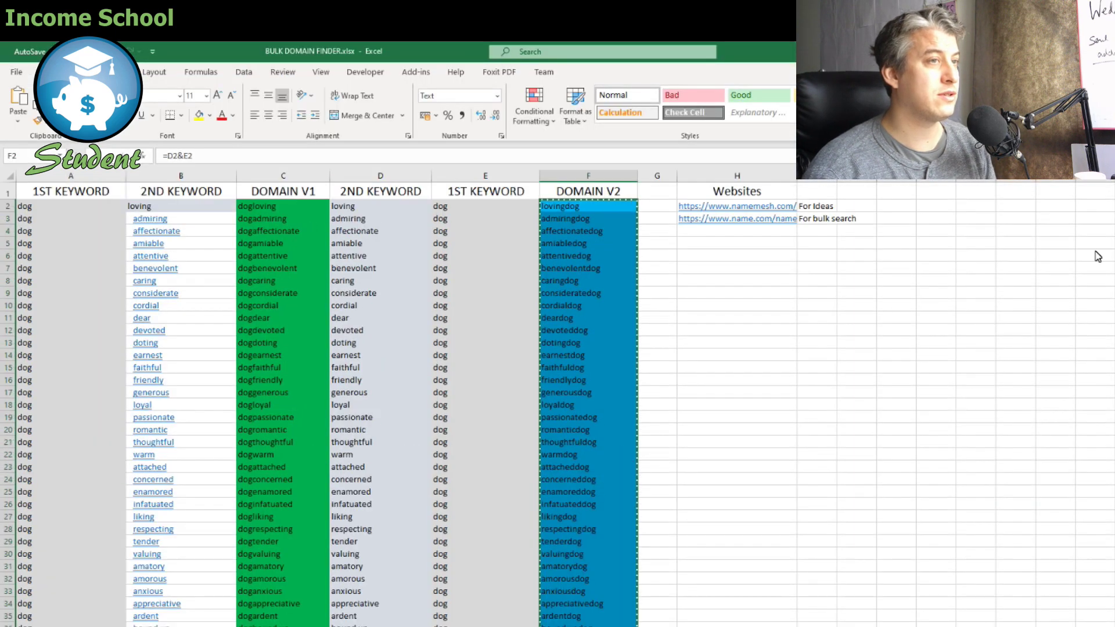
click(78, 206)
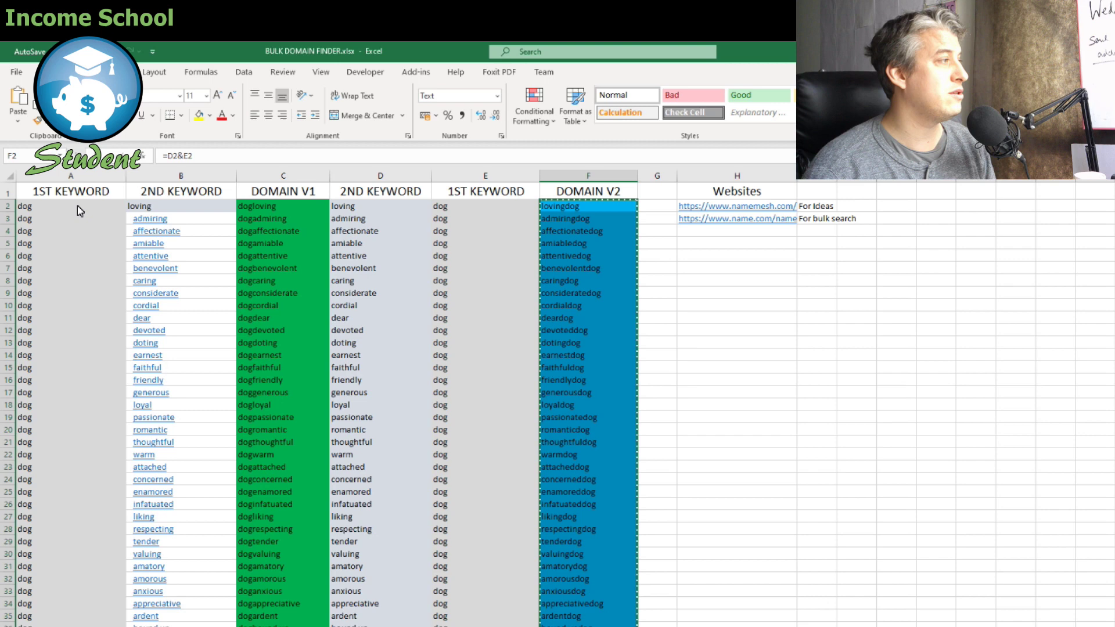
click(247, 155)
text(gy)
key(Return)
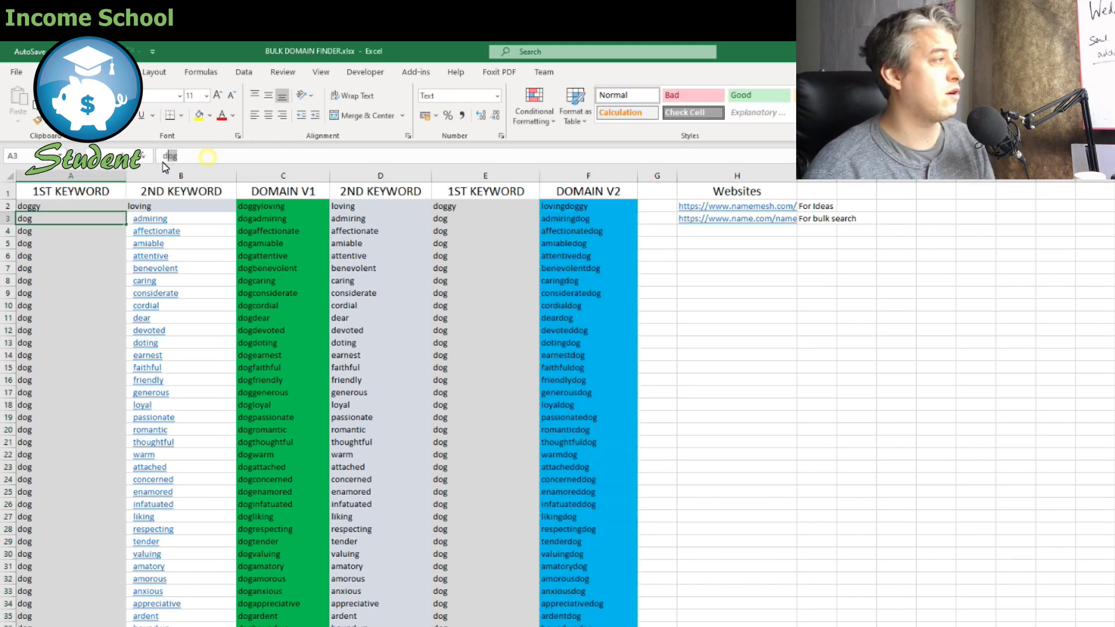
text(canine)
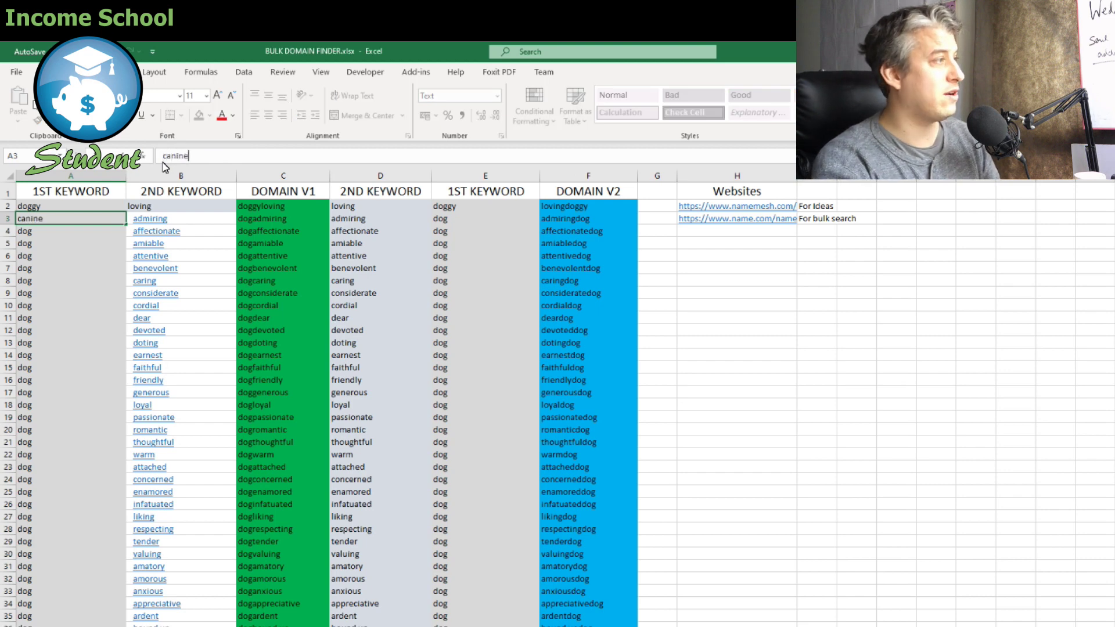
key(Return)
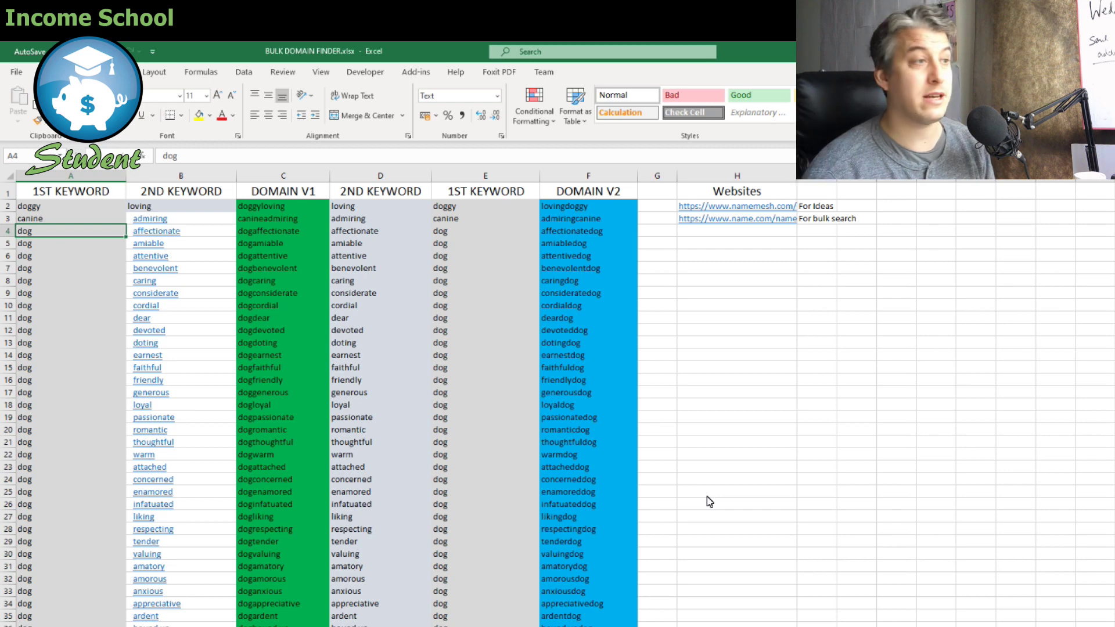
Return to the Name.com results and scroll toward the end of the list
key(alt+Tab)
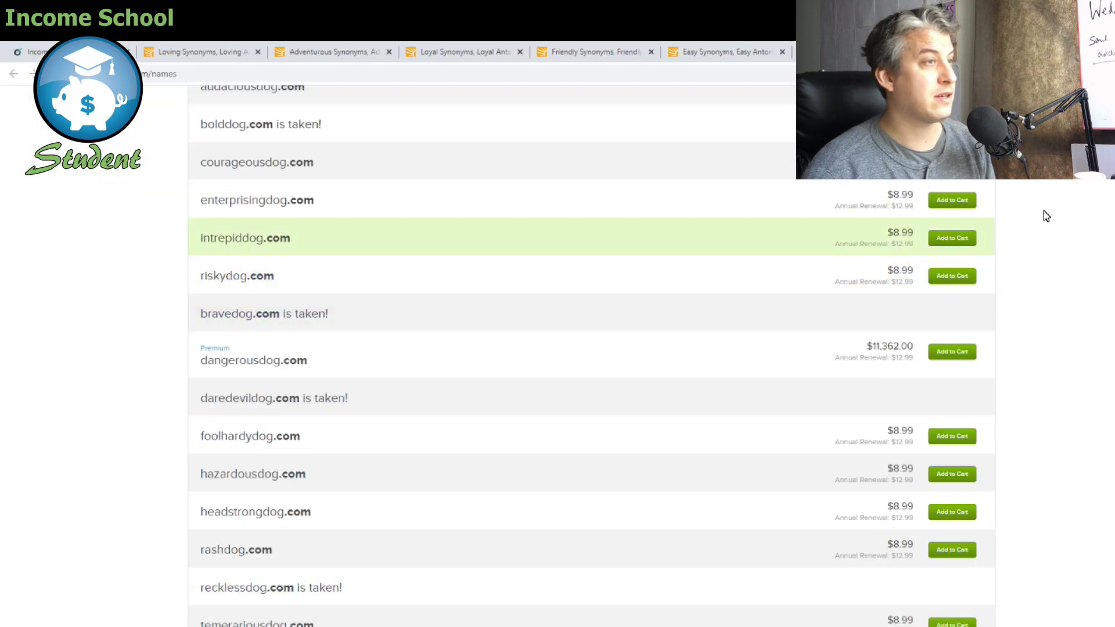
scroll(219, 386, down, 15)
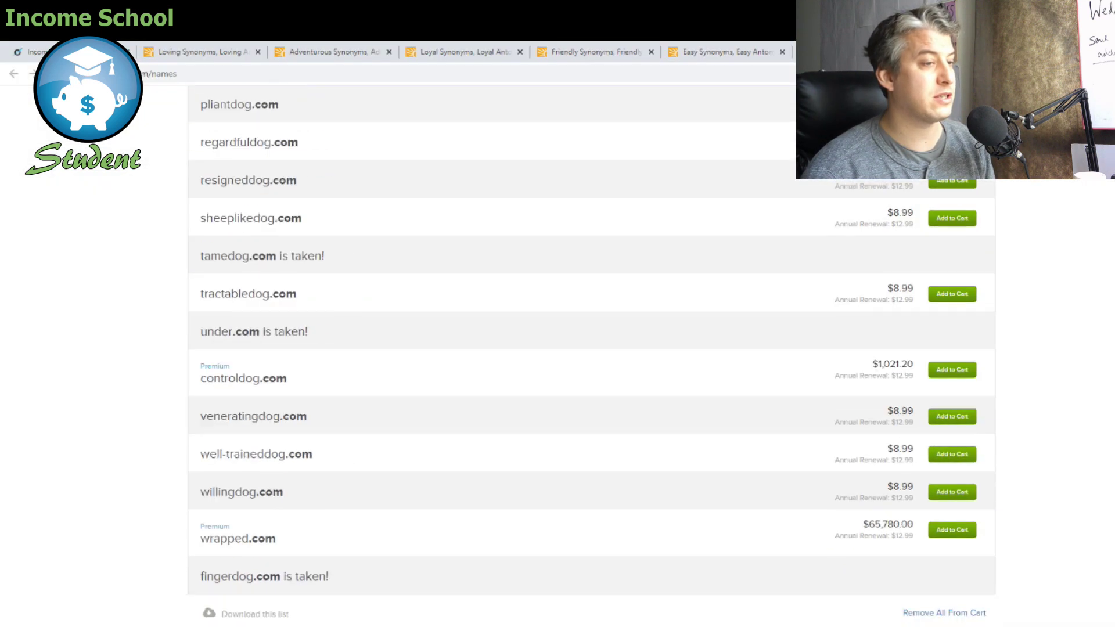